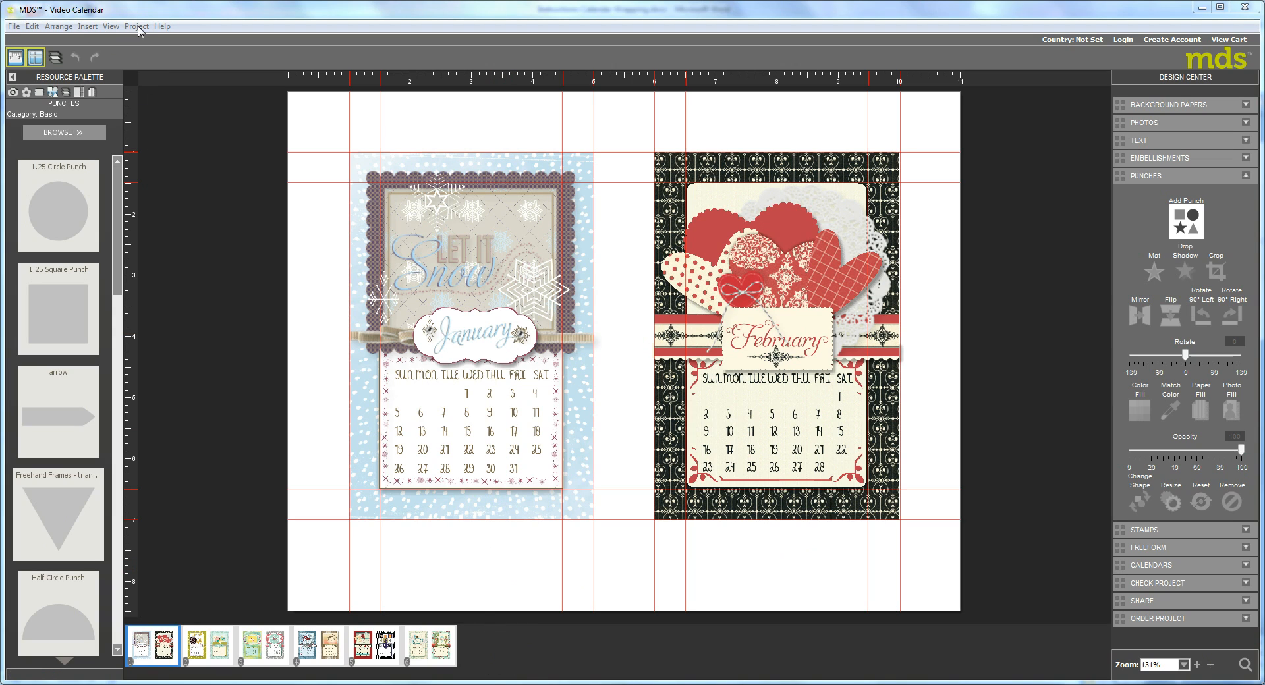
Step: Add one new page to the calendar project using the Blank Page layout
{"action": "left_click", "coordinate": [89, 28]}
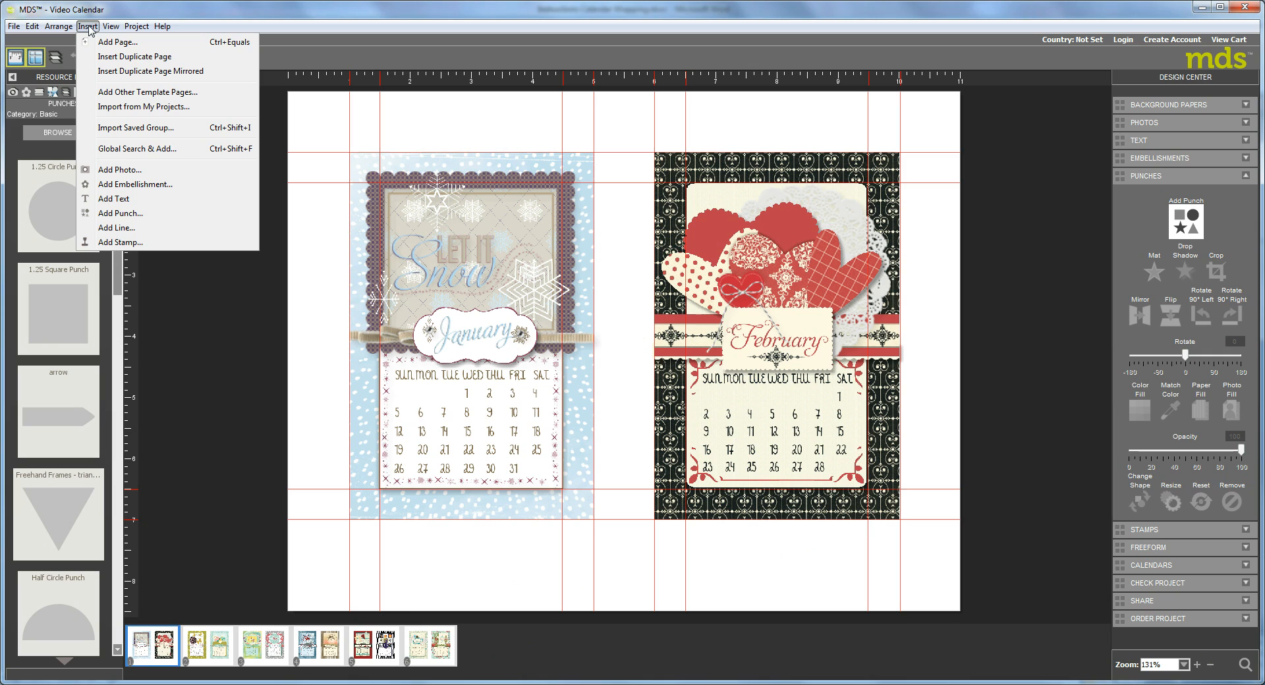
{"action": "left_click", "coordinate": [117, 42]}
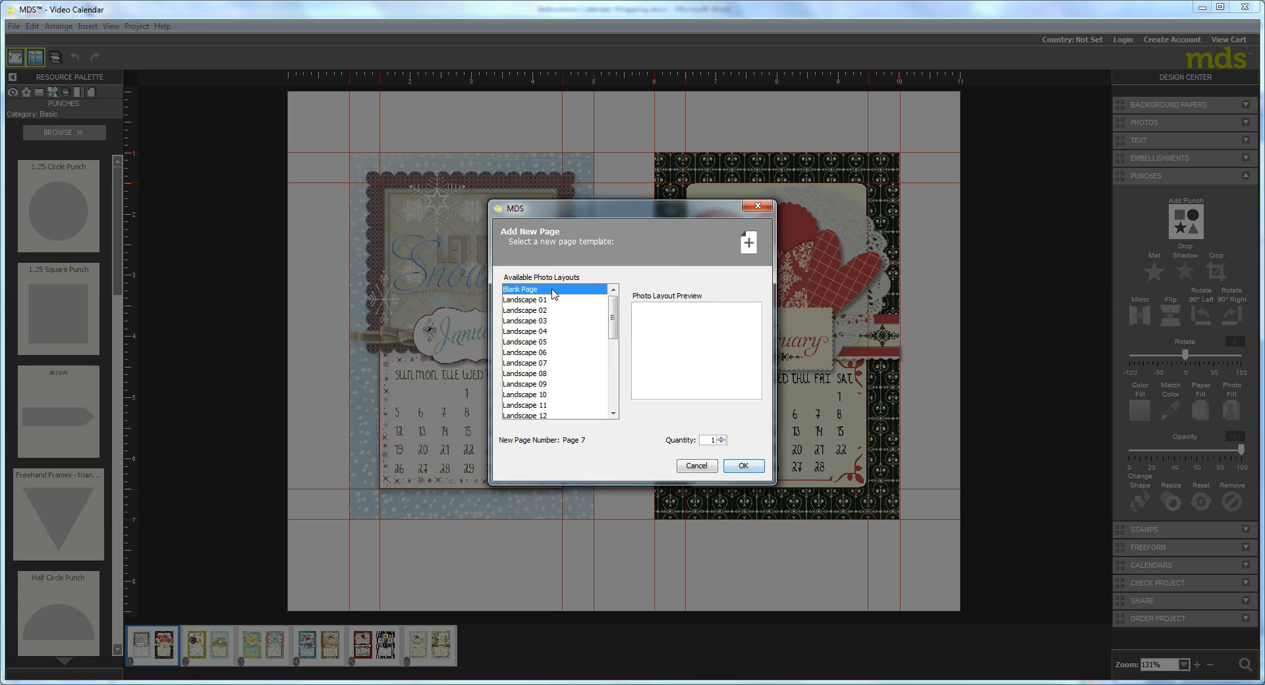
{"action": "left_click", "coordinate": [744, 466]}
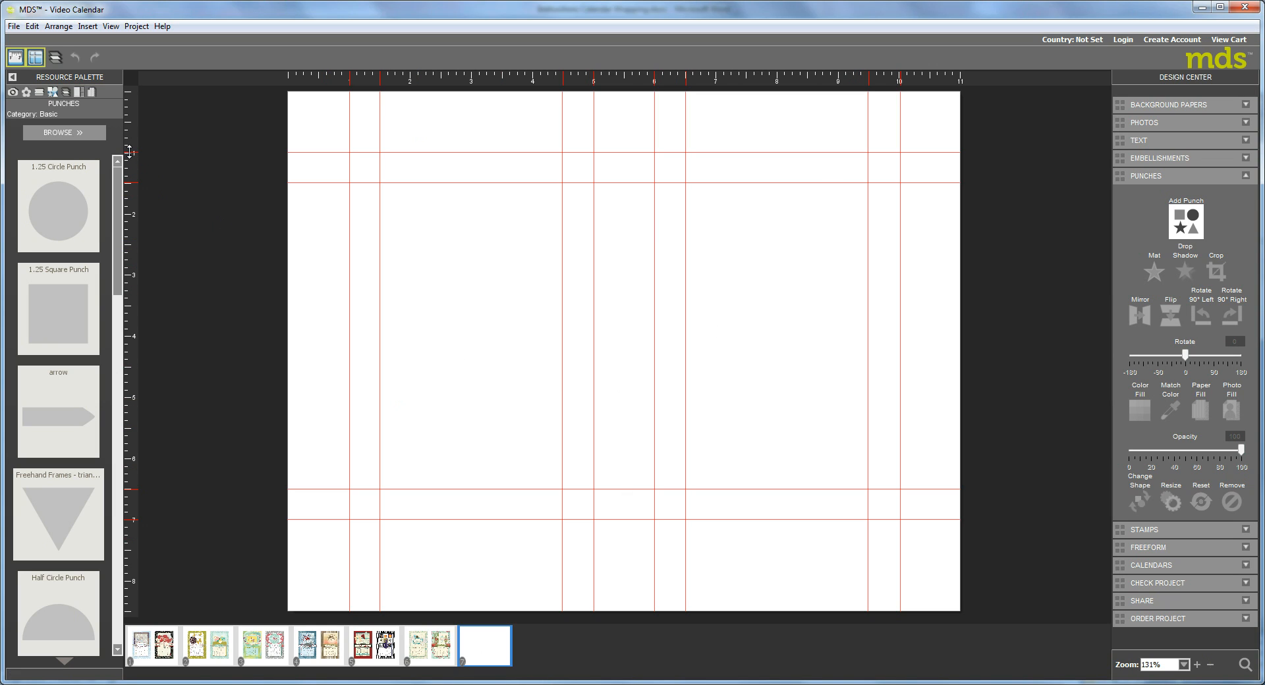
Step: Remove all four horizontal guide lines from the new blank page
{"action": "left_click_drag", "start_coordinate": [129, 152], "coordinate": [133, 78]}
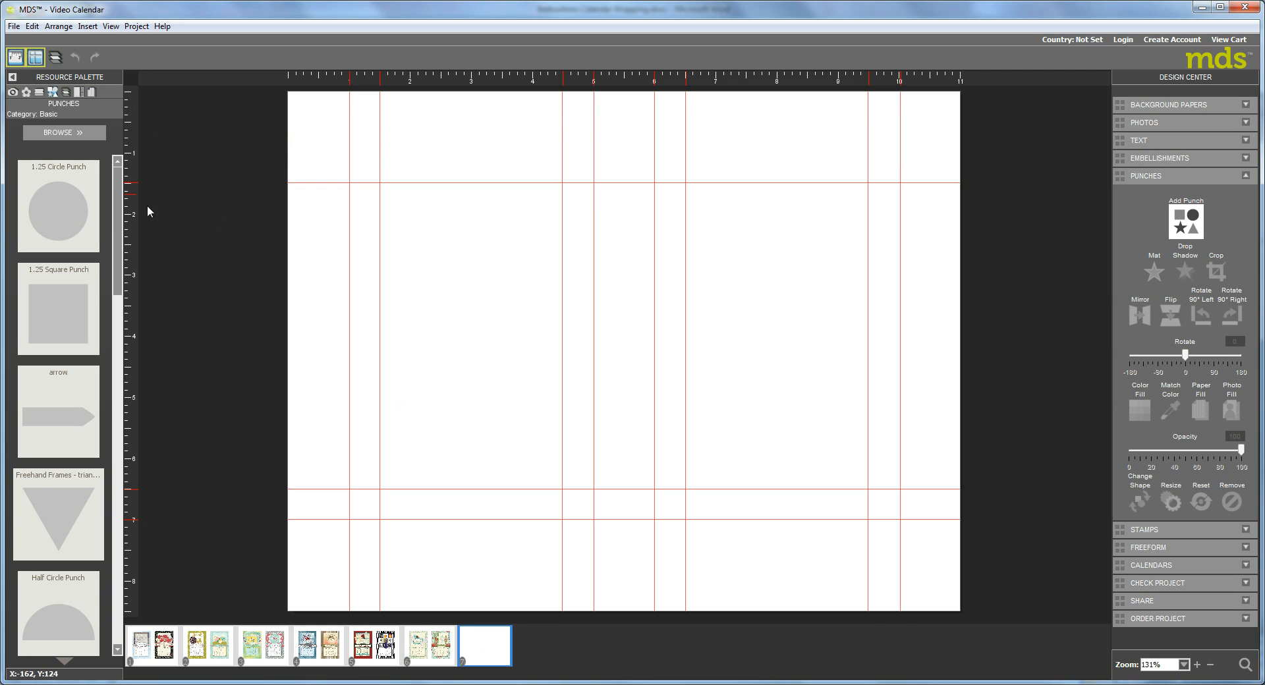
{"action": "left_click_drag", "start_coordinate": [127, 182], "coordinate": [127, 70]}
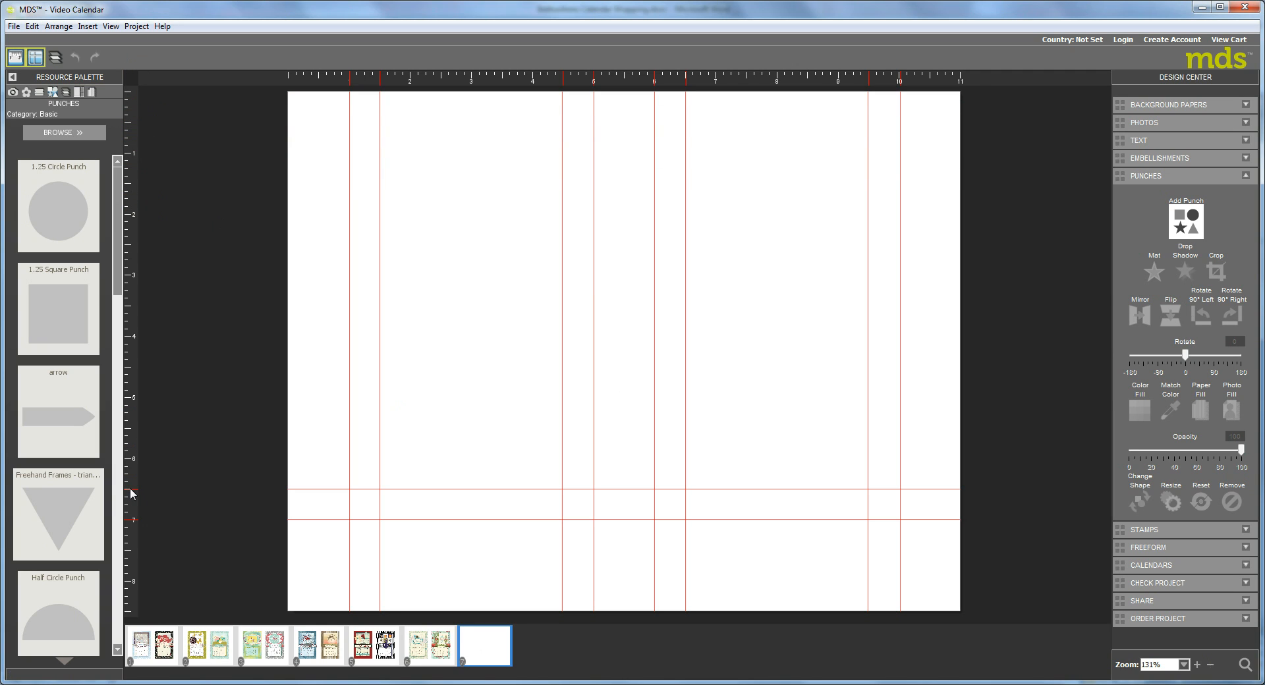
{"action": "left_click_drag", "start_coordinate": [125, 490], "coordinate": [116, 549]}
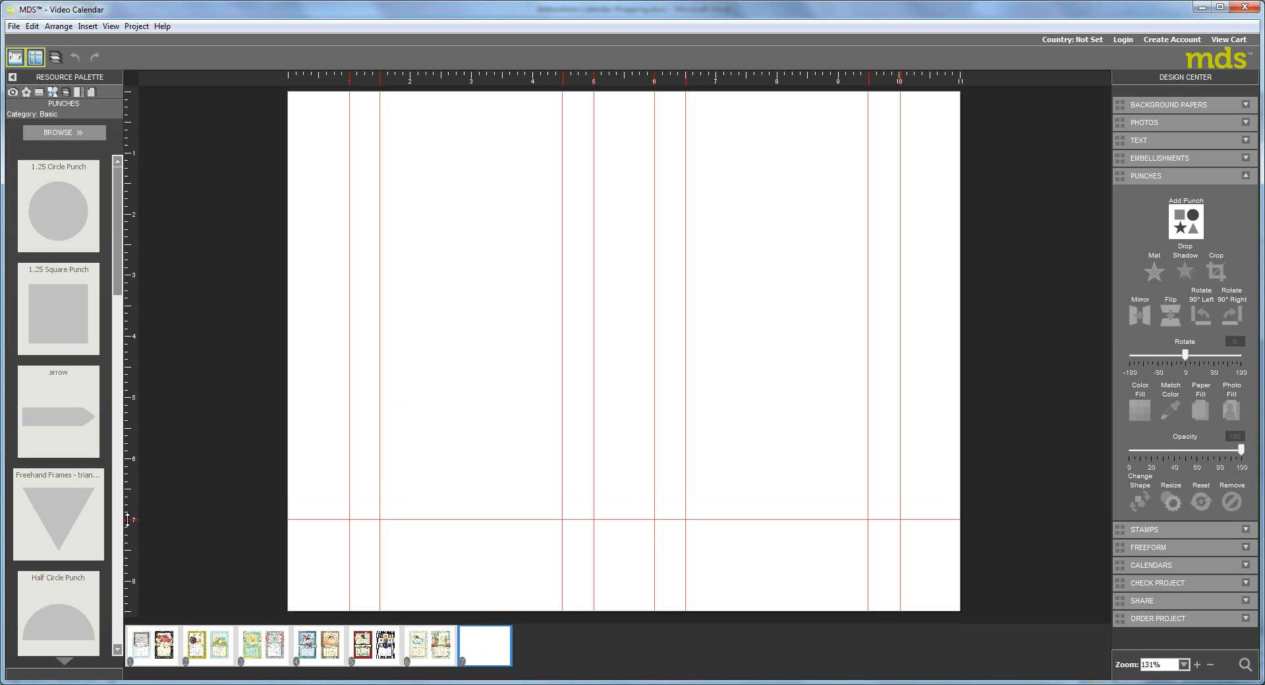
{"action": "left_click_drag", "start_coordinate": [128, 520], "coordinate": [121, 656]}
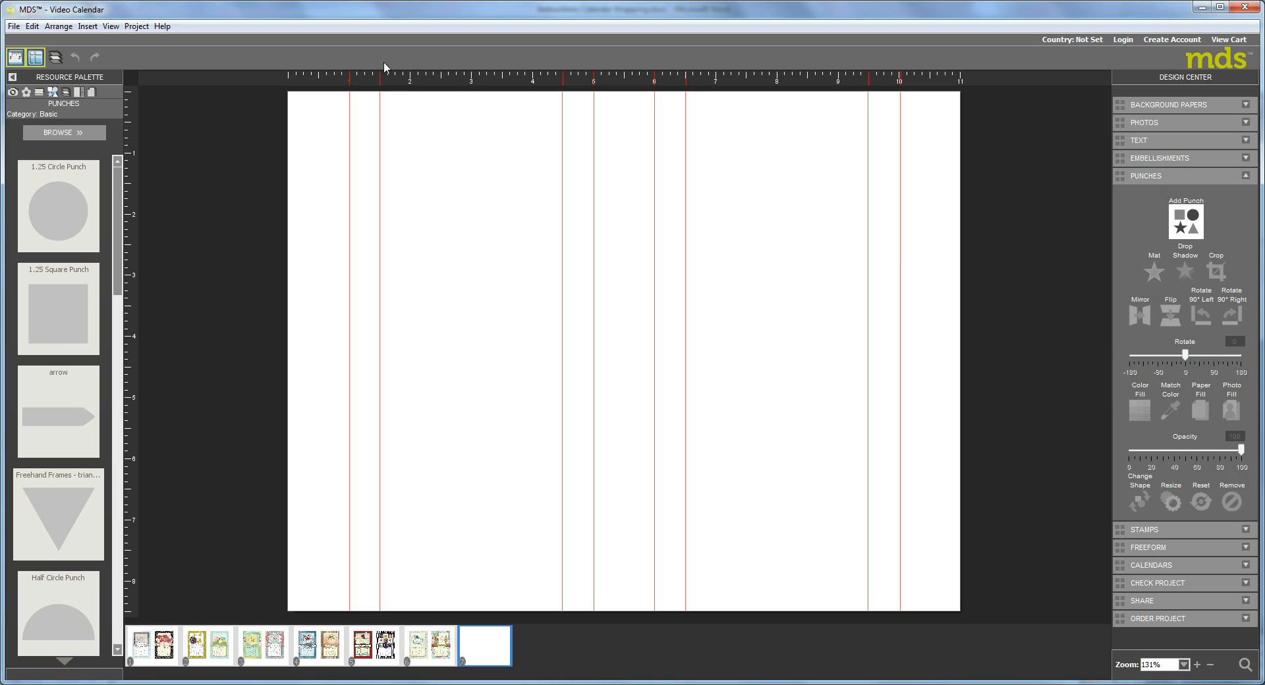
Step: Remove all the vertical guide lines from the blank page
{"action": "left_click_drag", "start_coordinate": [345, 77], "coordinate": [100, 87]}
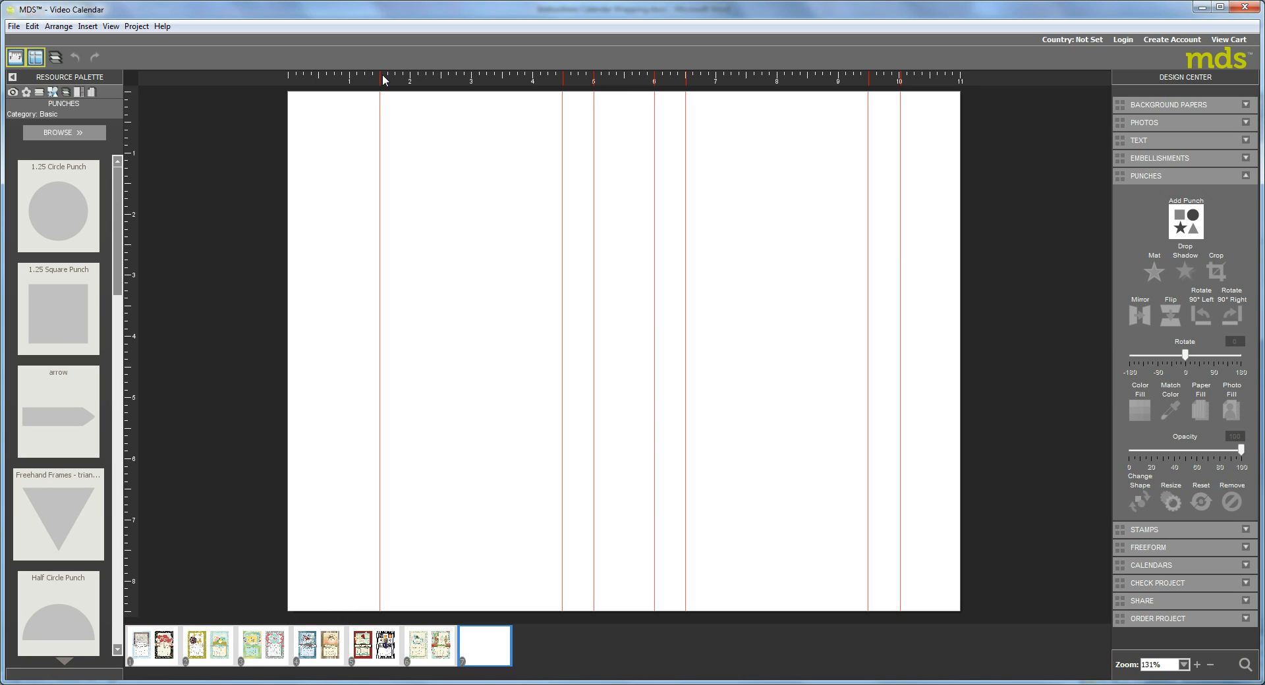
{"action": "left_click_drag", "start_coordinate": [379, 73], "coordinate": [93, 90]}
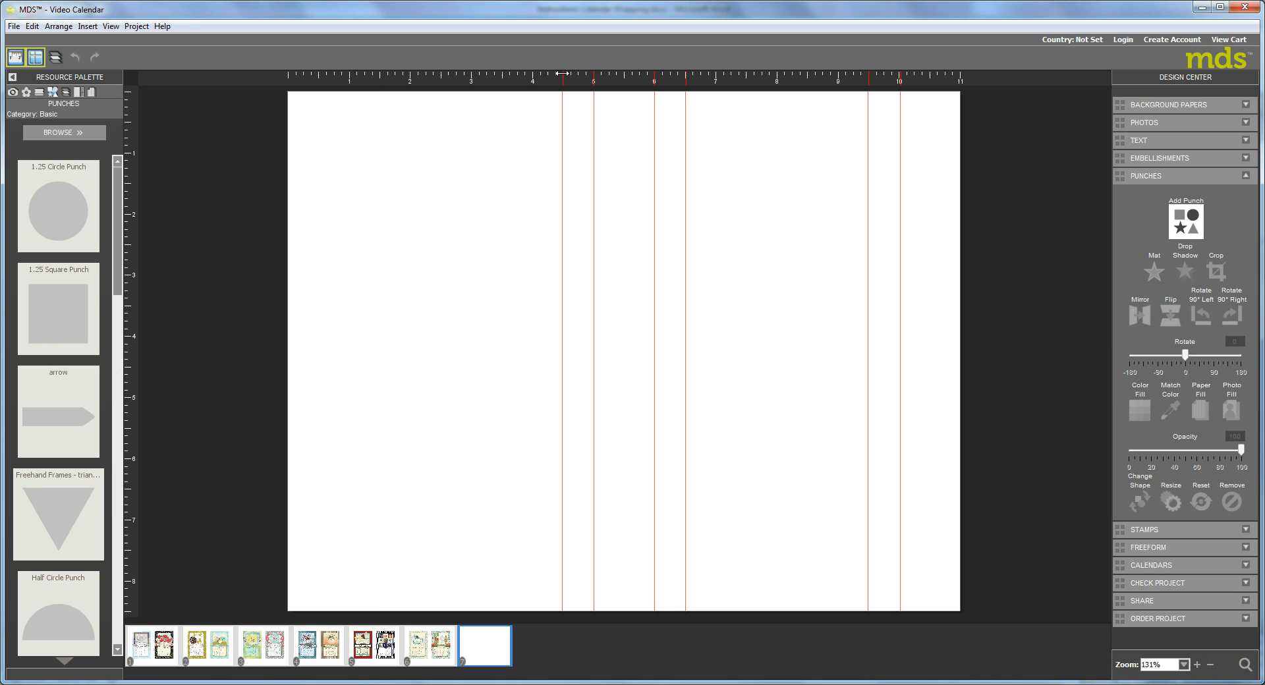
{"action": "left_click_drag", "start_coordinate": [562, 73], "coordinate": [1065, 71]}
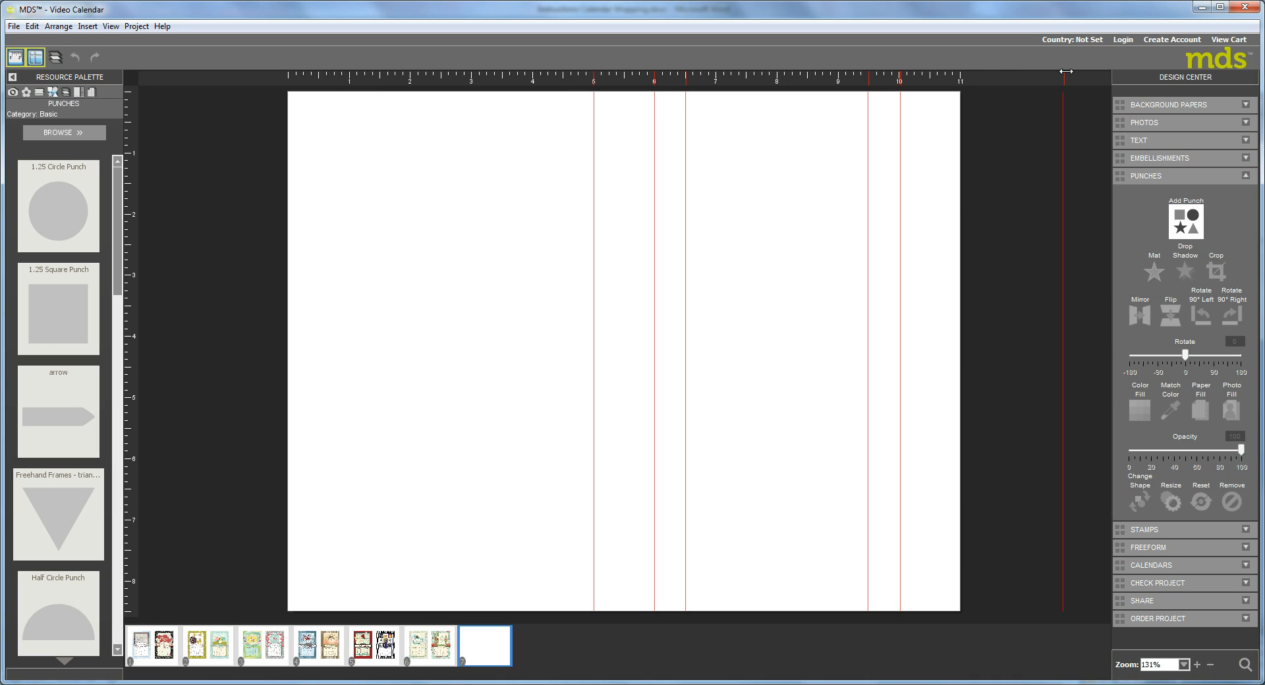
{"action": "left_click", "coordinate": [592, 78]}
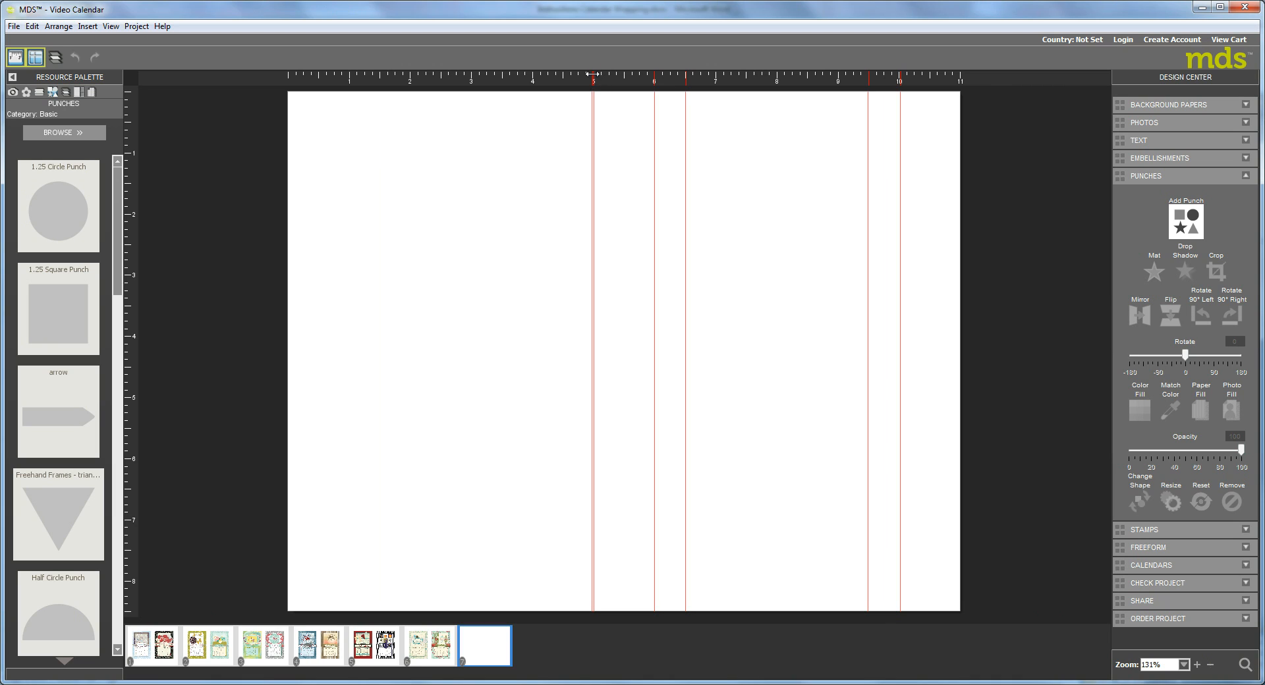
{"action": "left_click_drag", "start_coordinate": [591, 73], "coordinate": [1090, 72]}
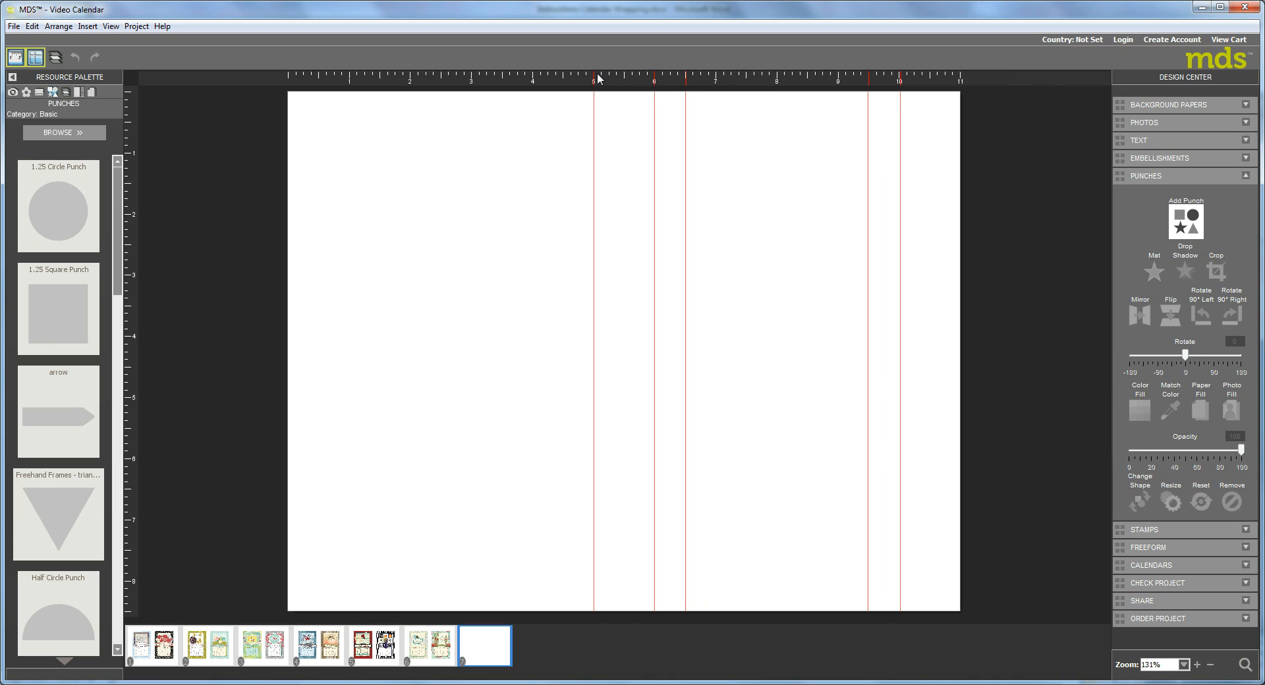
{"action": "left_click_drag", "start_coordinate": [595, 78], "coordinate": [1045, 73]}
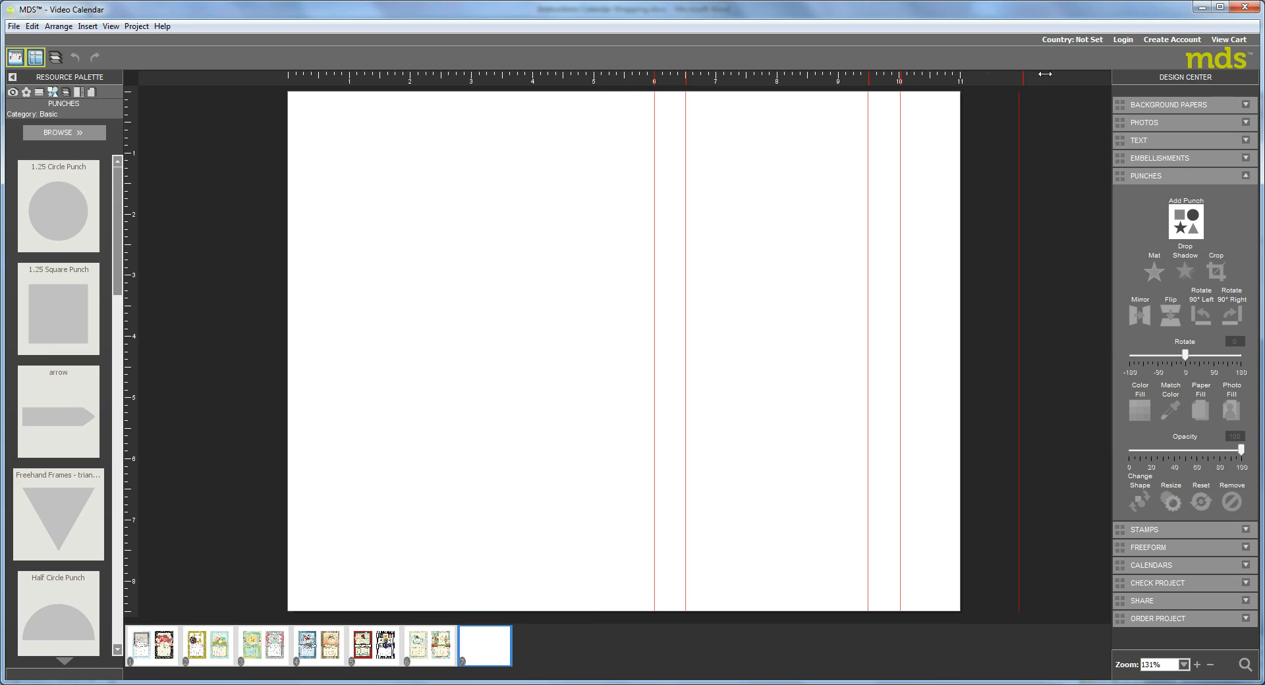
{"action": "left_click_drag", "start_coordinate": [654, 74], "coordinate": [1045, 83]}
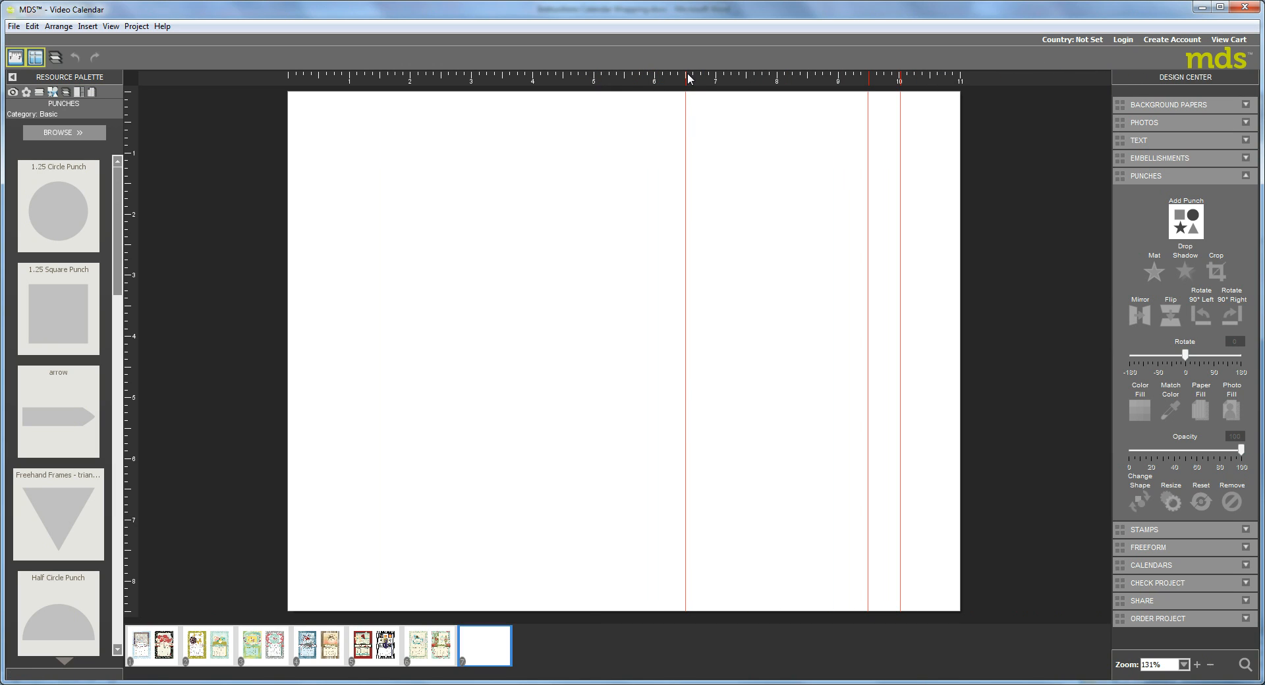
{"action": "left_click_drag", "start_coordinate": [686, 73], "coordinate": [1028, 74]}
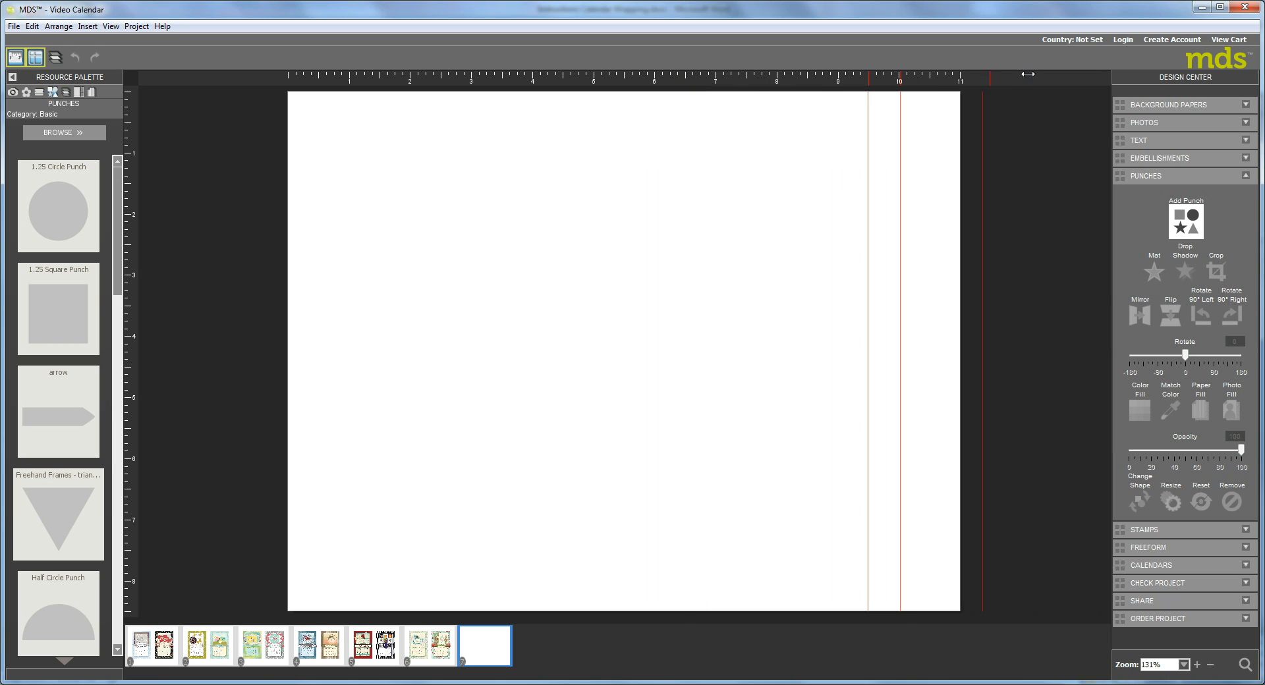
{"action": "left_click_drag", "start_coordinate": [868, 75], "coordinate": [962, 100]}
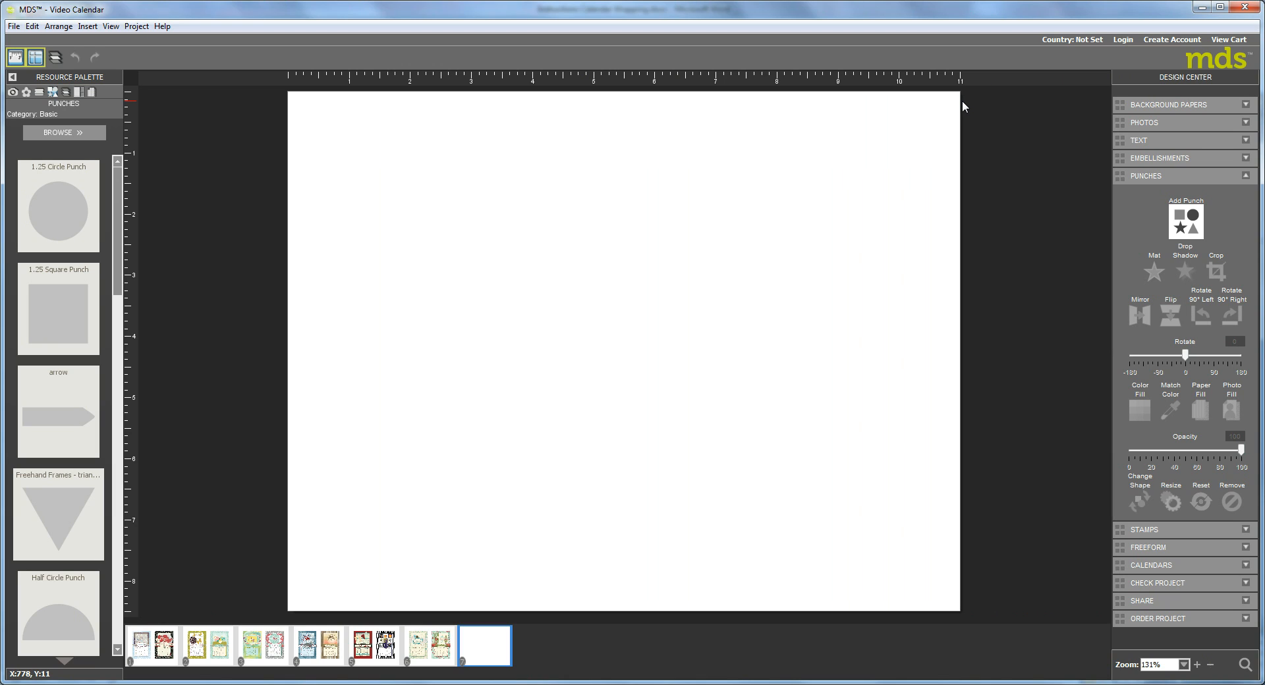
Step: Add vertical guides at 1 and 3.5 on the ruler and horizontal guides at 1 and 3
{"action": "left_click", "coordinate": [349, 82]}
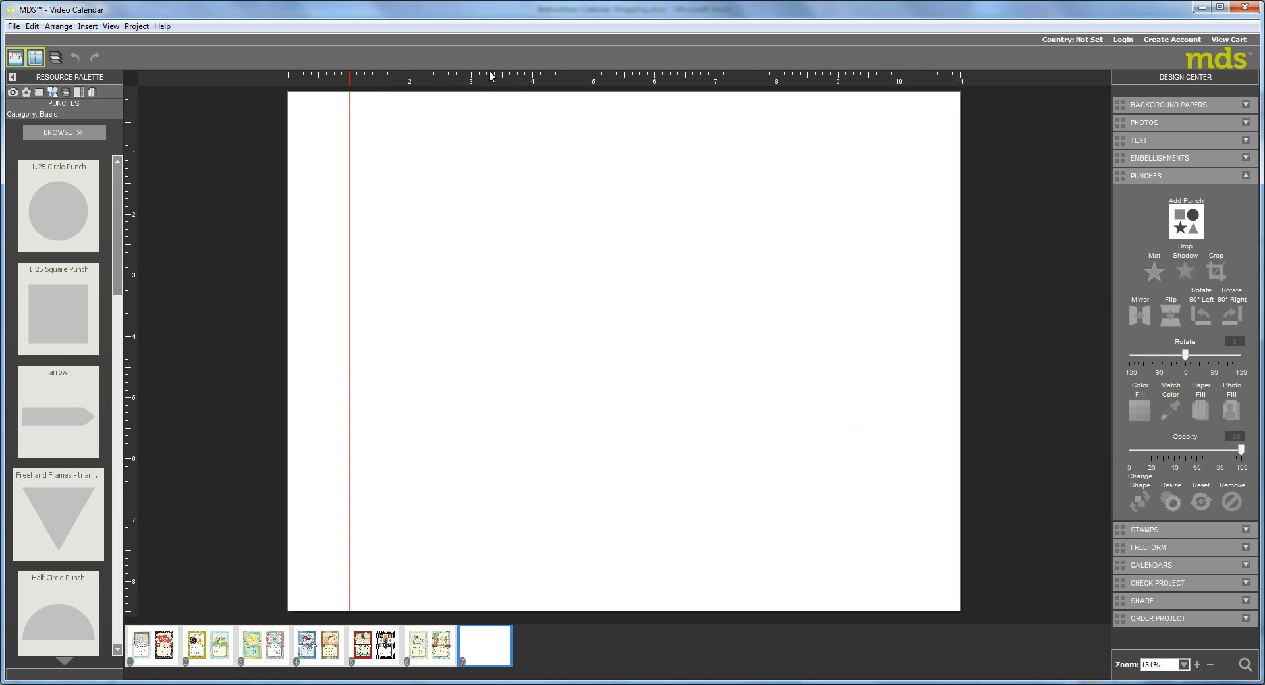
{"action": "left_click", "coordinate": [501, 80]}
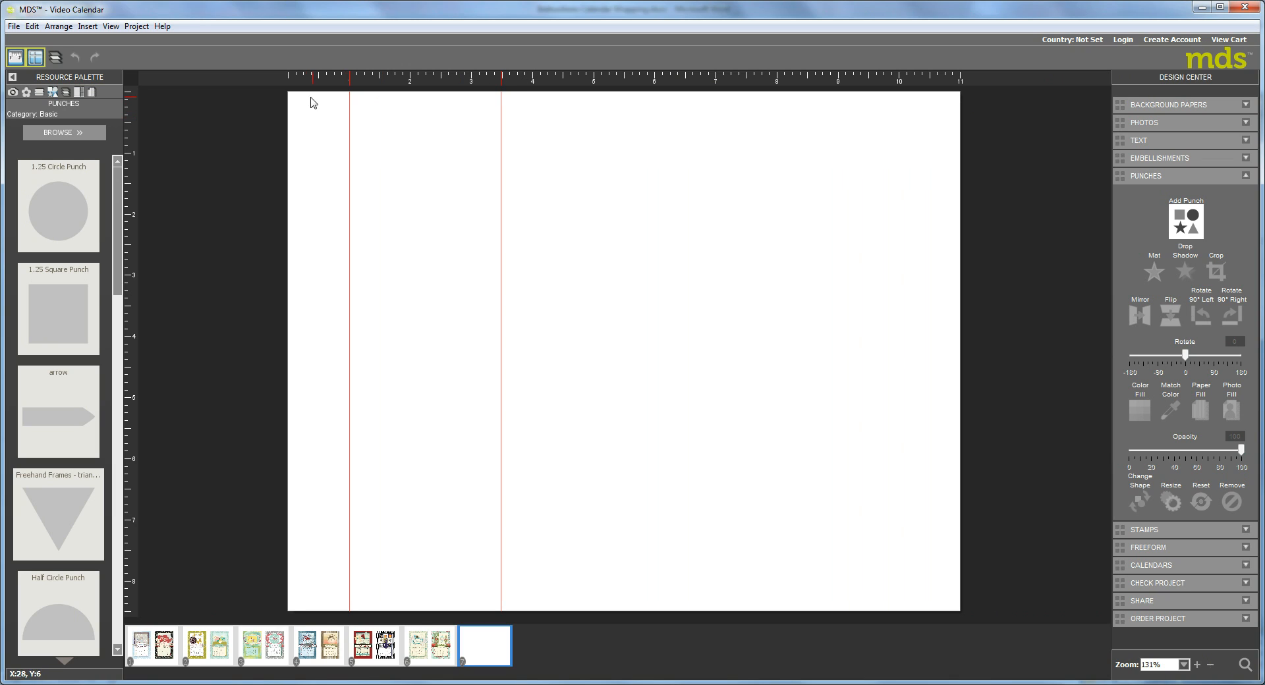
{"action": "left_click", "coordinate": [130, 153]}
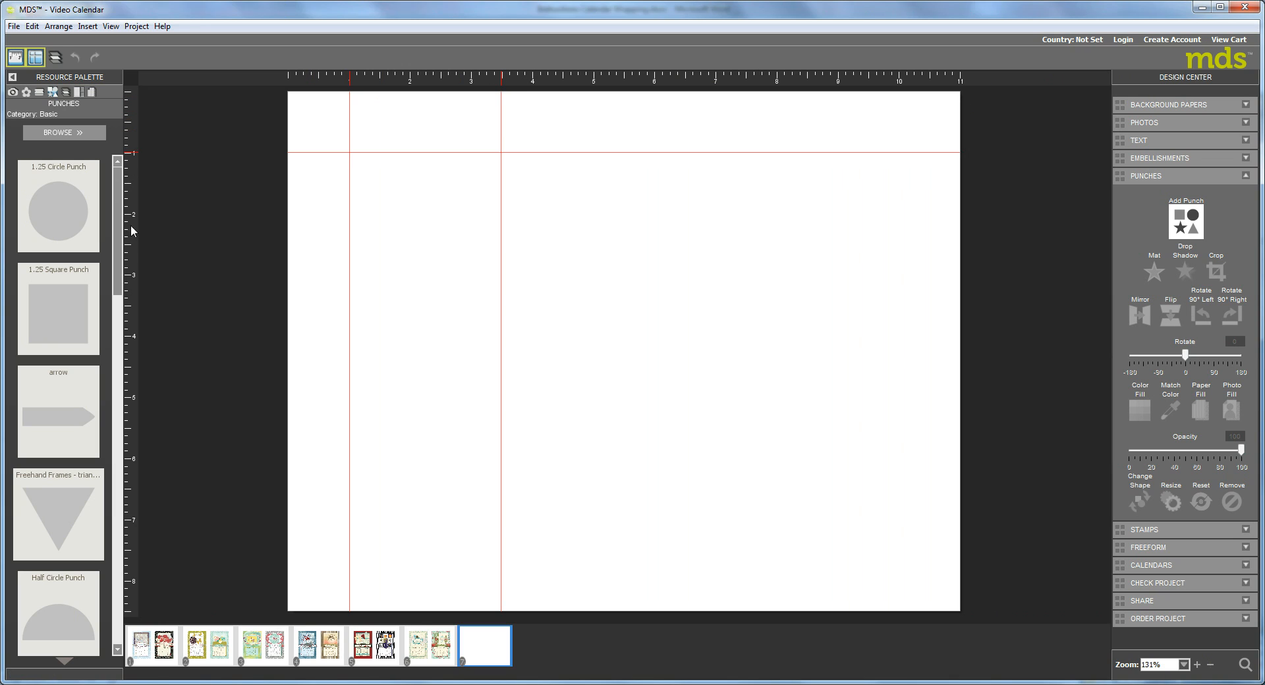
{"action": "left_click", "coordinate": [130, 276]}
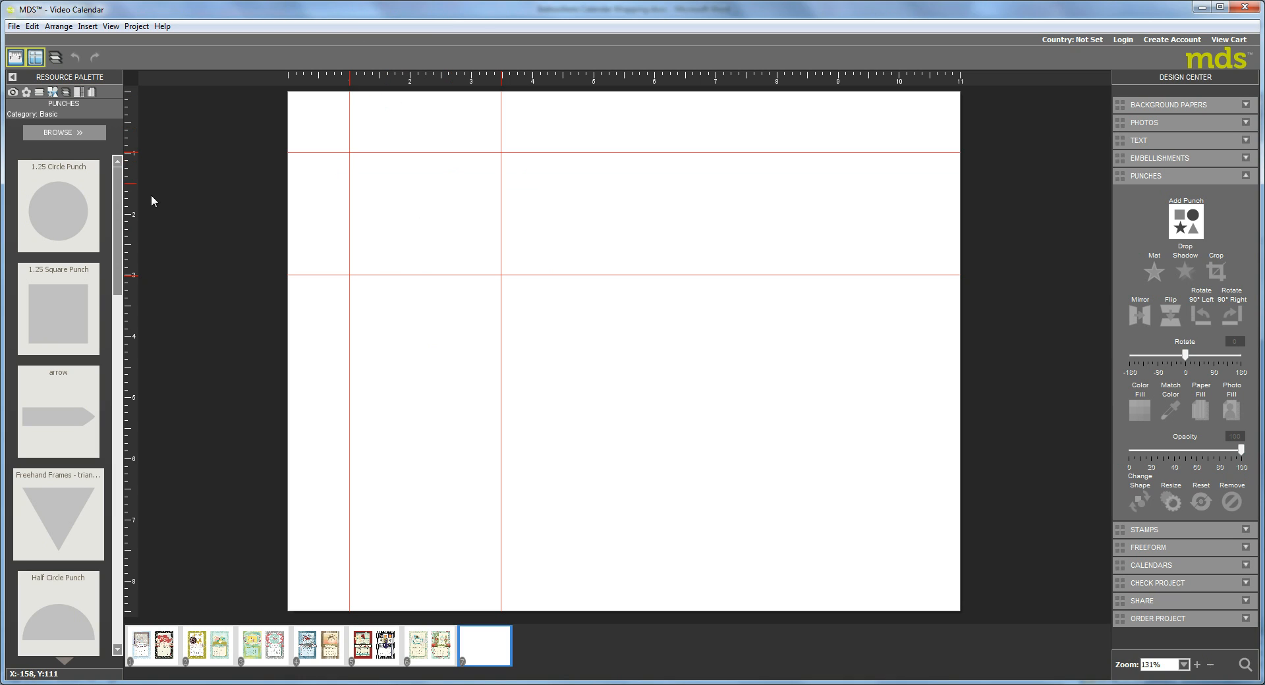
Step: Place the Baroque Motifs flourish stamp on the page, shrink it to about 227 by 172, and position it over the guide rectangle
{"action": "left_click", "coordinate": [38, 93]}
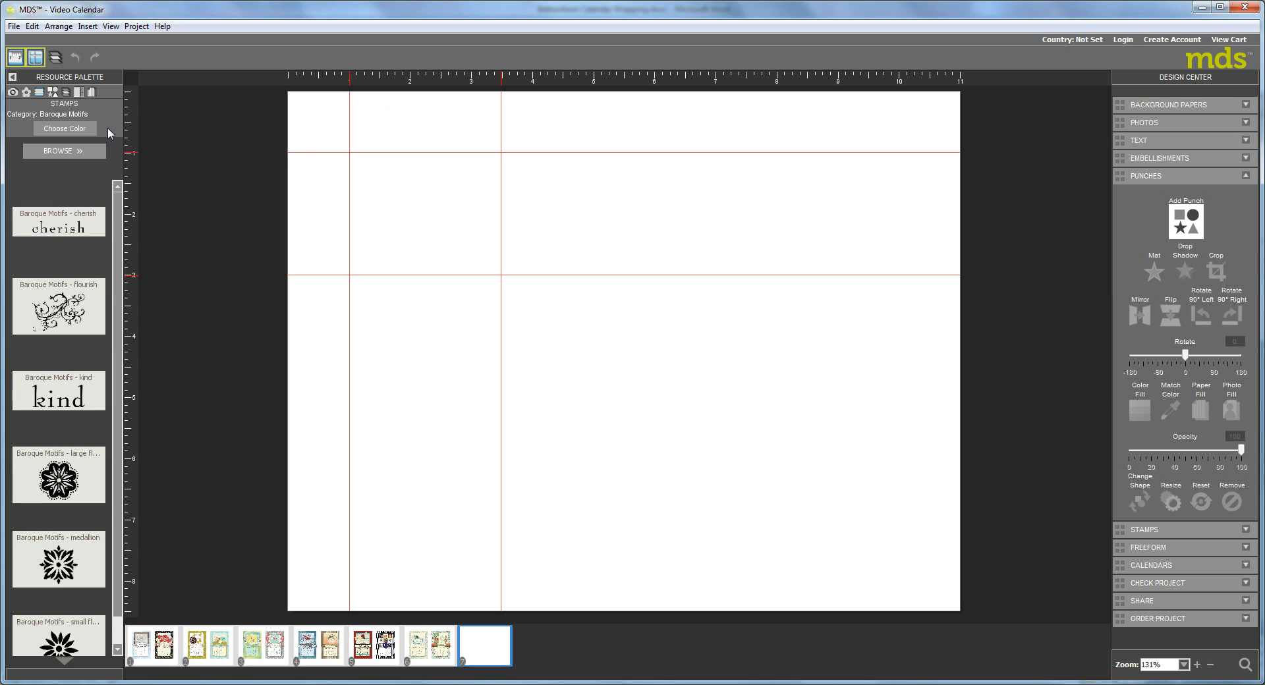
{"action": "left_click_drag", "start_coordinate": [55, 308], "coordinate": [508, 220]}
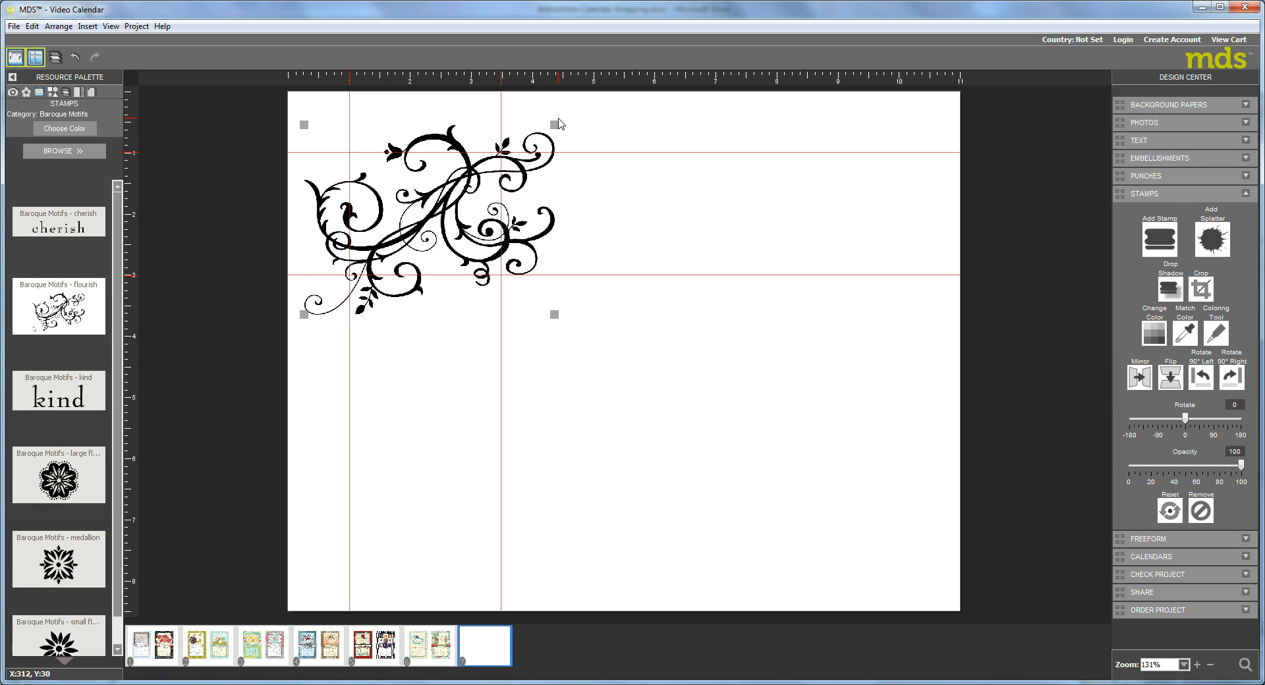
{"action": "left_click_drag", "start_coordinate": [555, 125], "coordinate": [483, 173]}
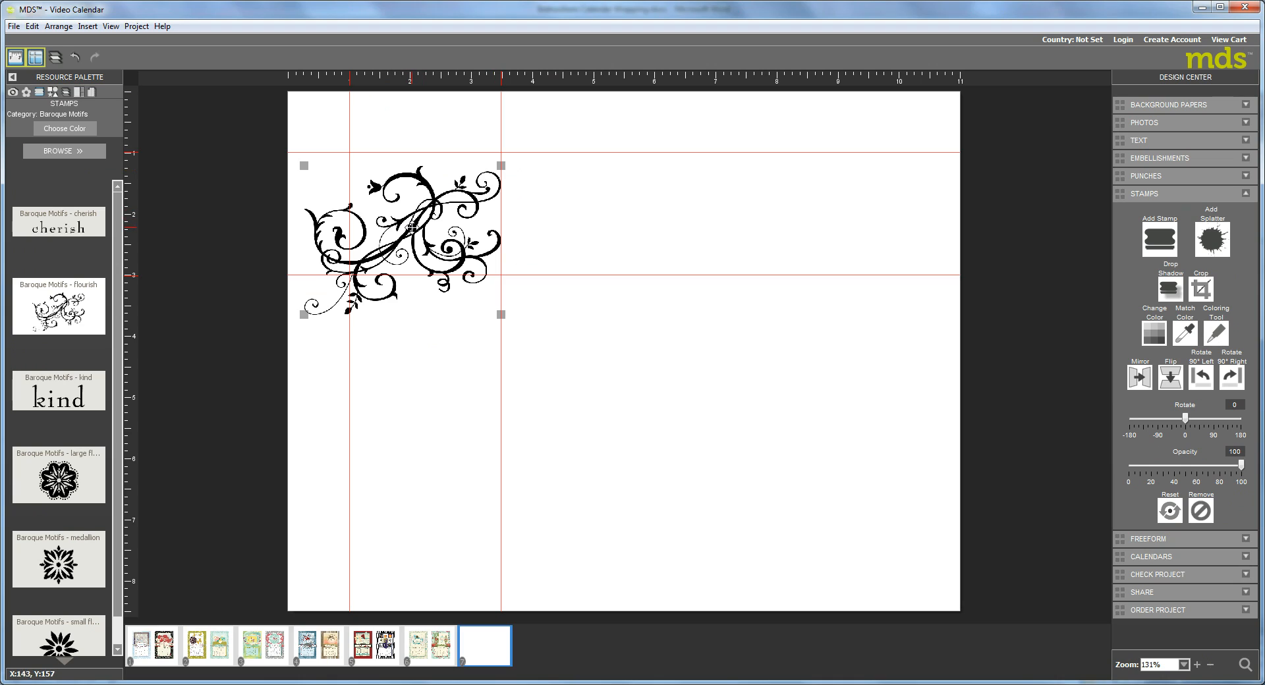
{"action": "left_click_drag", "start_coordinate": [411, 224], "coordinate": [442, 206]}
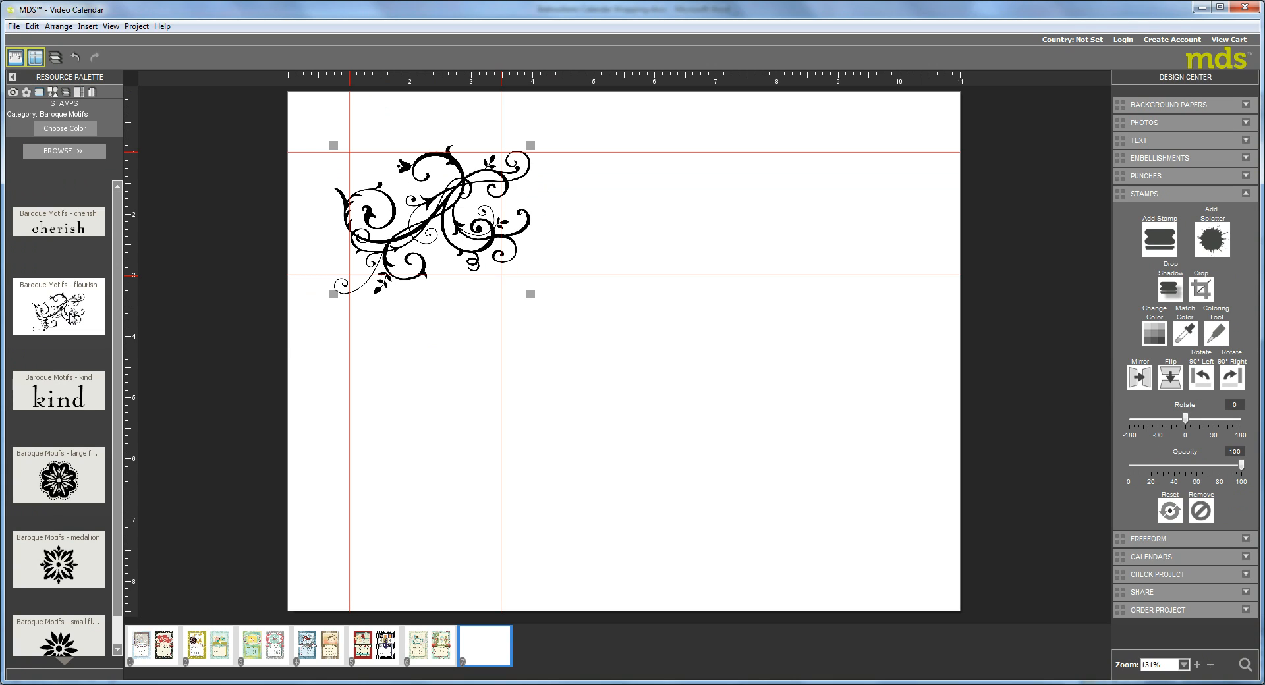
Step: Recolor the flourish stamp golden yellow, set its opacity to 20, and nudge it slightly left within the guides
{"action": "left_click", "coordinate": [1154, 335]}
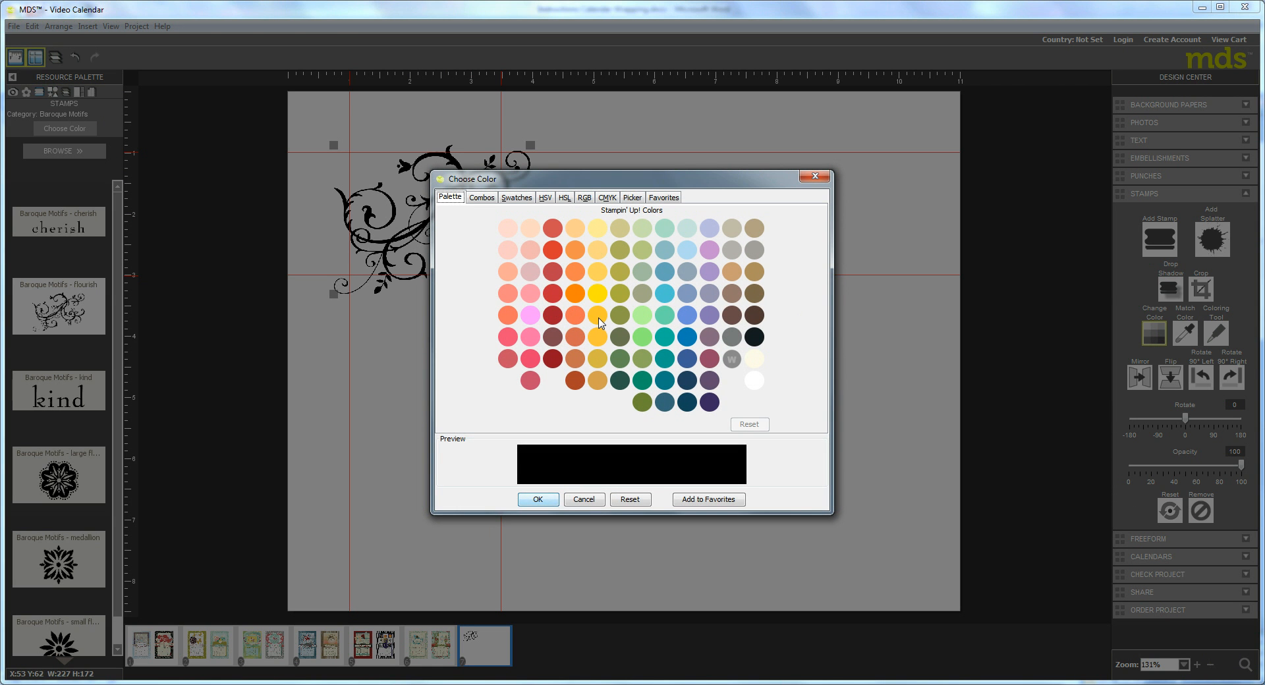
{"action": "left_click", "coordinate": [599, 320]}
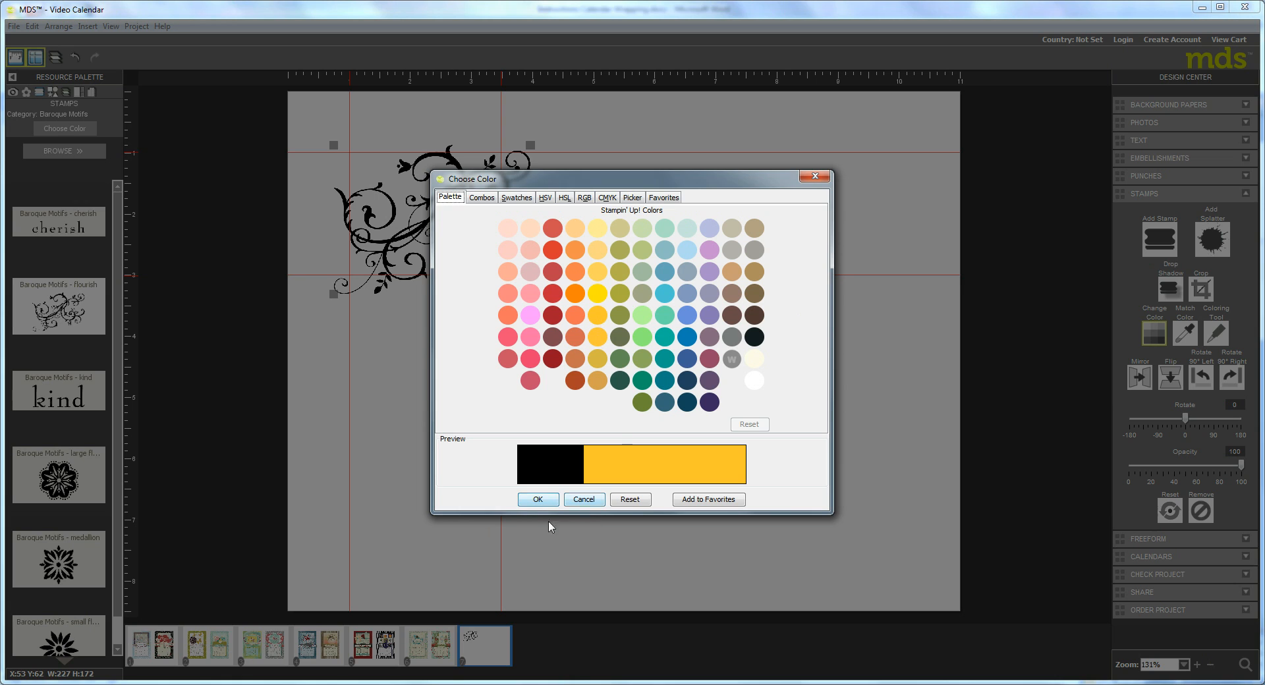
{"action": "left_click", "coordinate": [532, 500]}
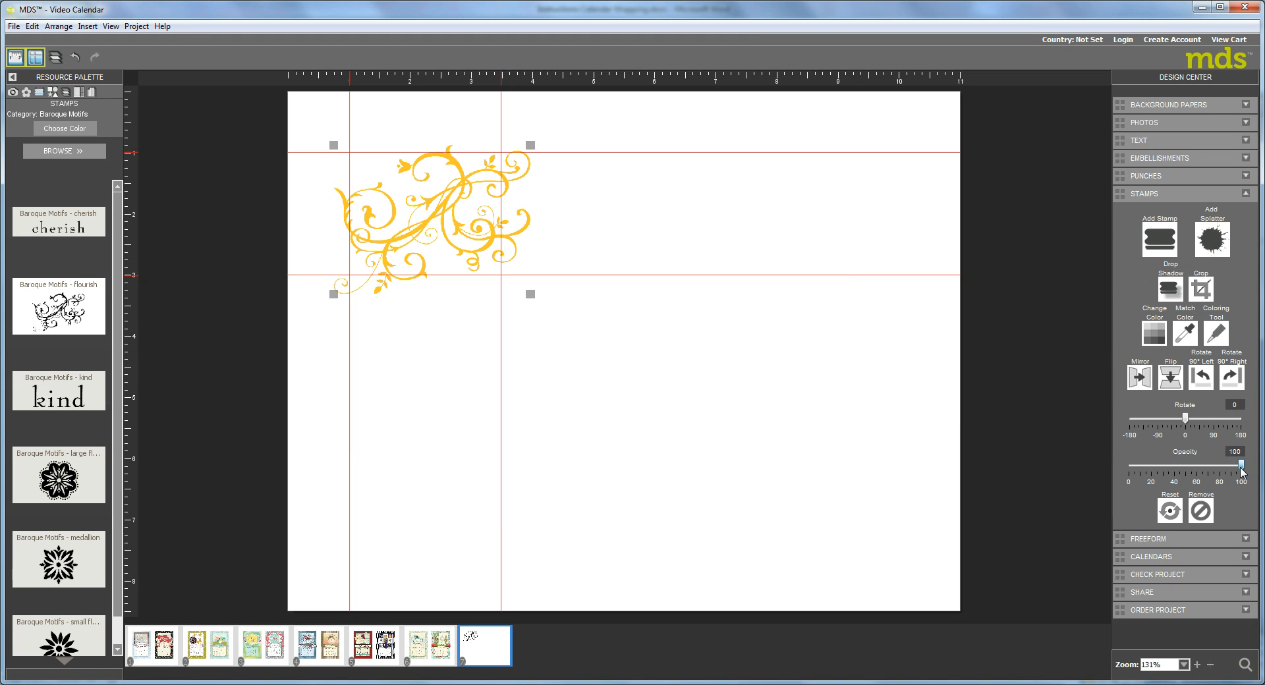
{"action": "left_click_drag", "start_coordinate": [1241, 469], "coordinate": [1151, 465]}
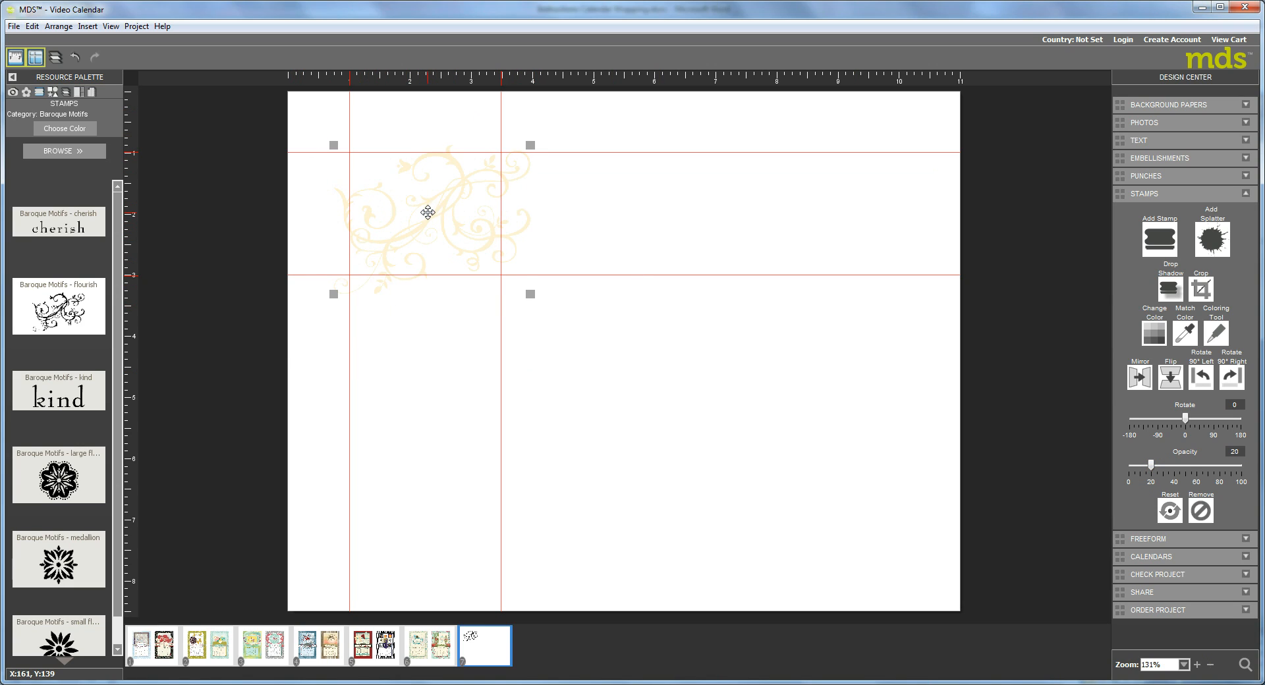
{"action": "left_click_drag", "start_coordinate": [427, 212], "coordinate": [421, 213]}
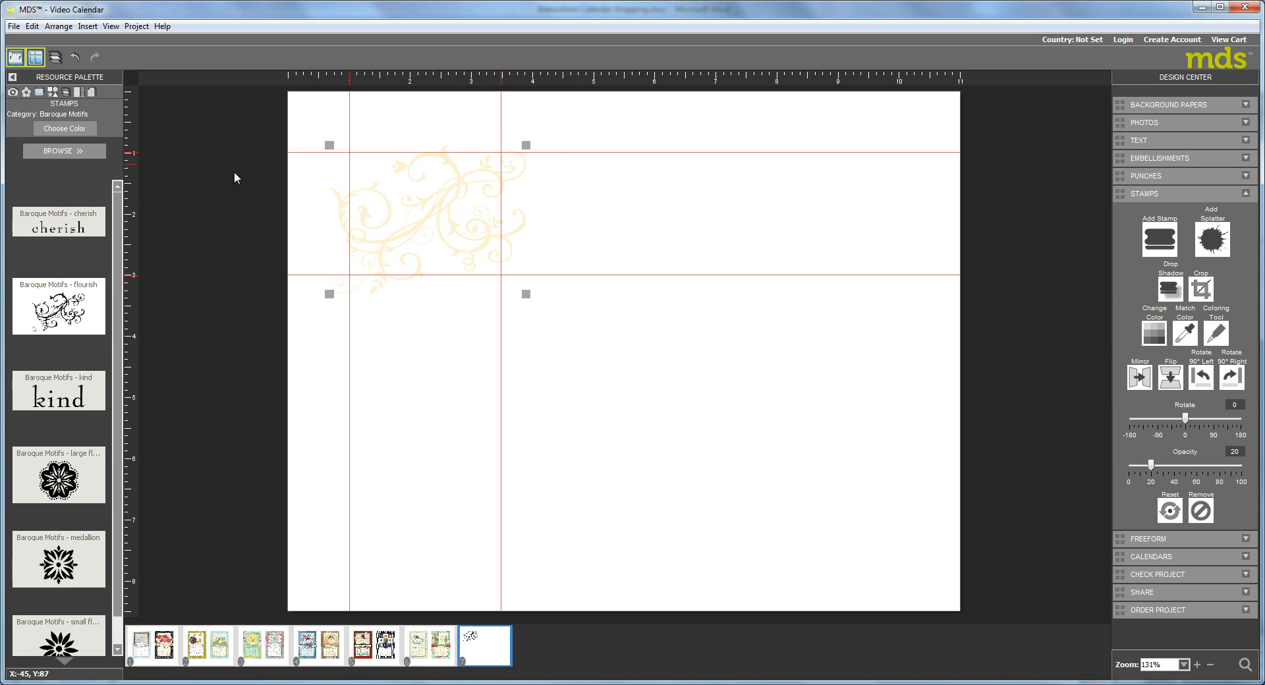
Step: Load the Alphabet Soup punches from the Alphabet & Numbers category into the resource palette
{"action": "left_click", "coordinate": [52, 93]}
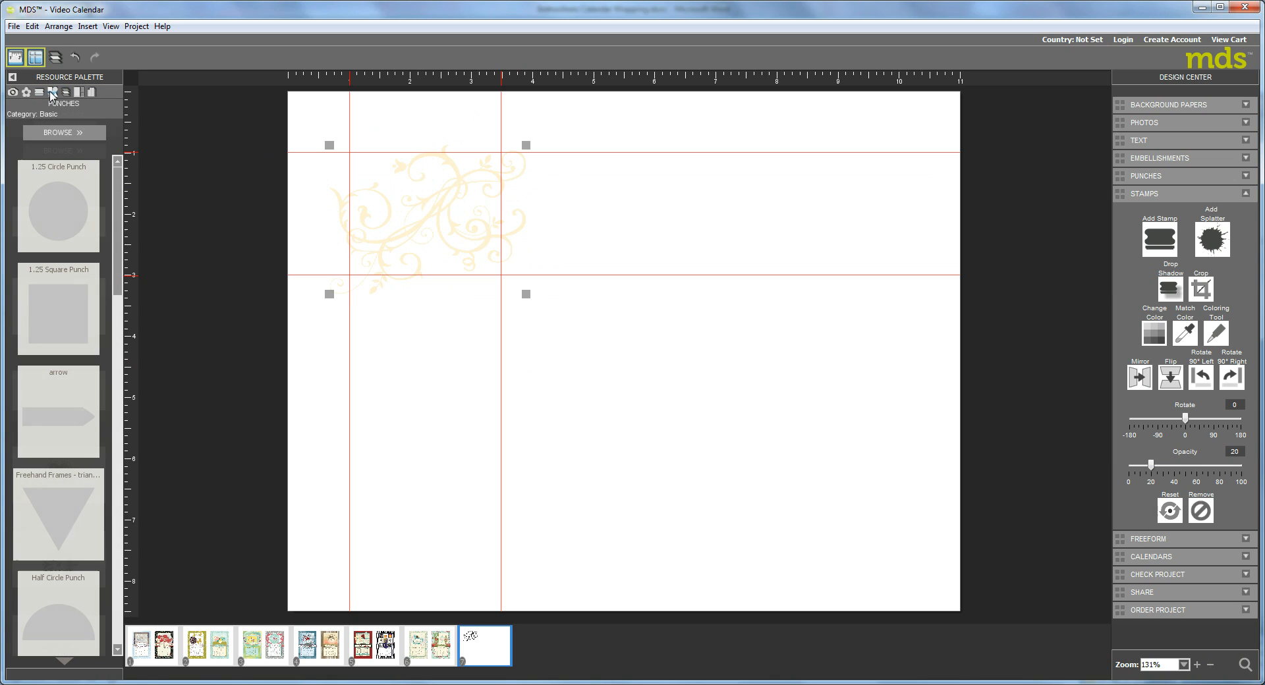
{"action": "left_click", "coordinate": [63, 134]}
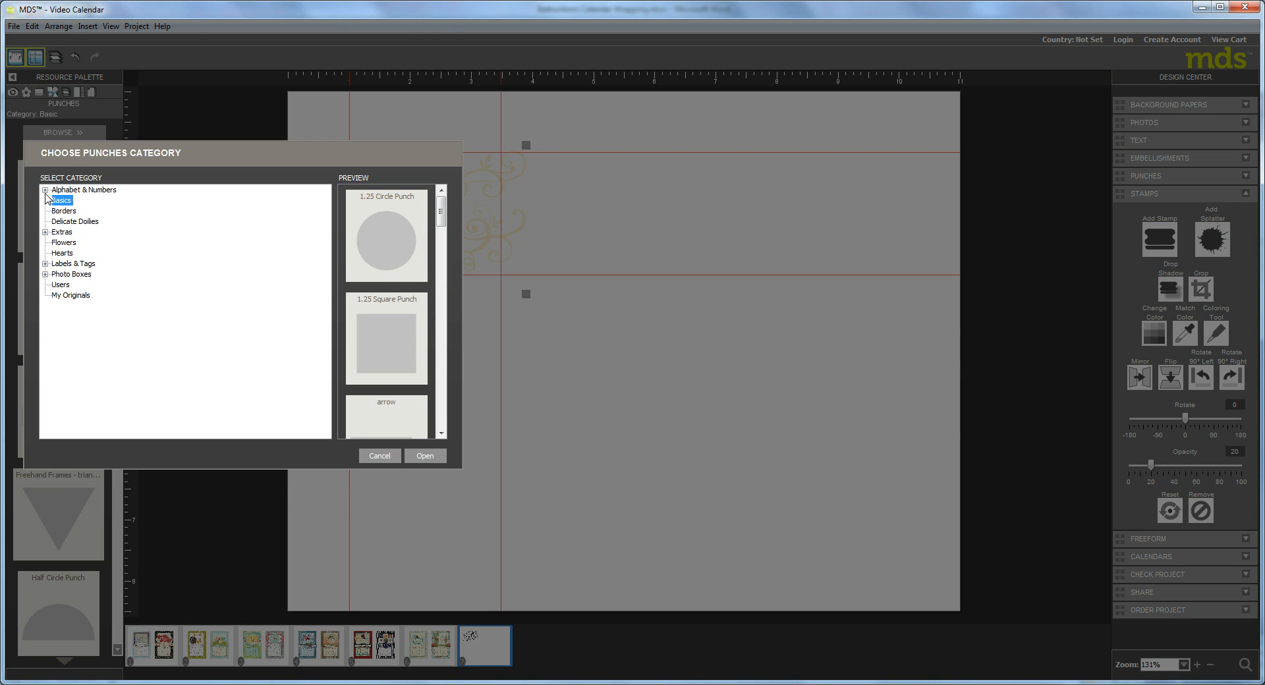
{"action": "left_click", "coordinate": [44, 190]}
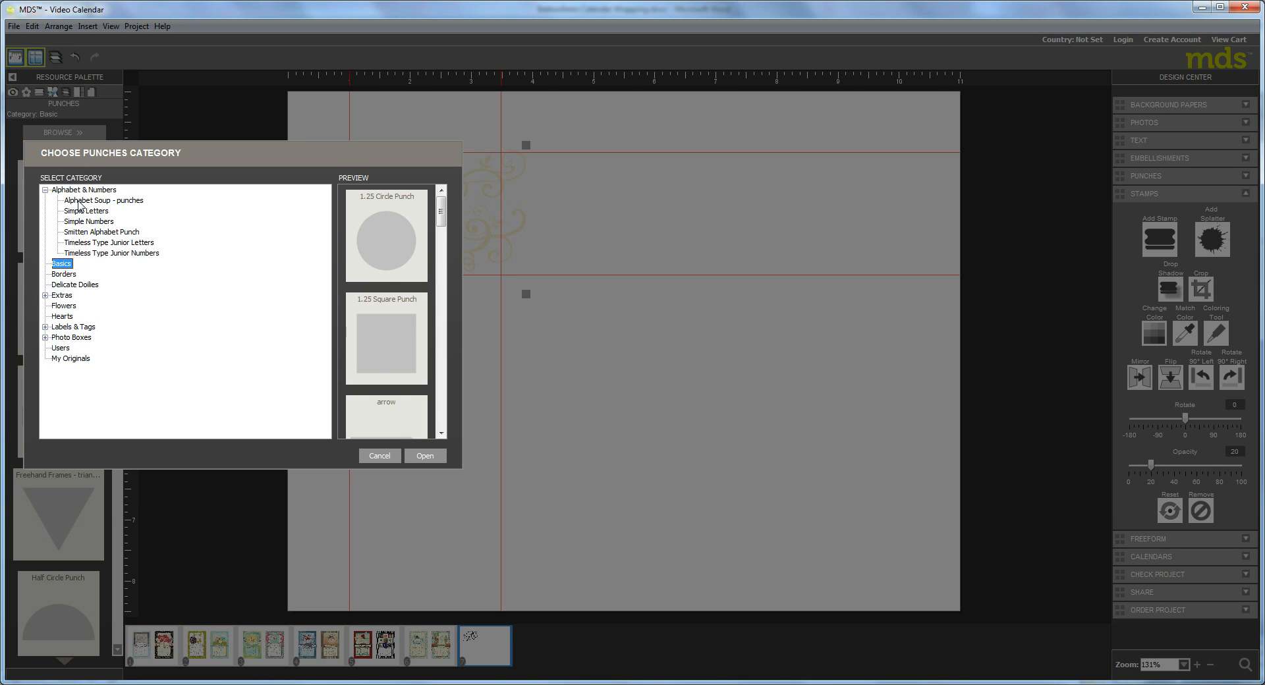
{"action": "left_click", "coordinate": [79, 201]}
{"action": "left_click", "coordinate": [428, 455]}
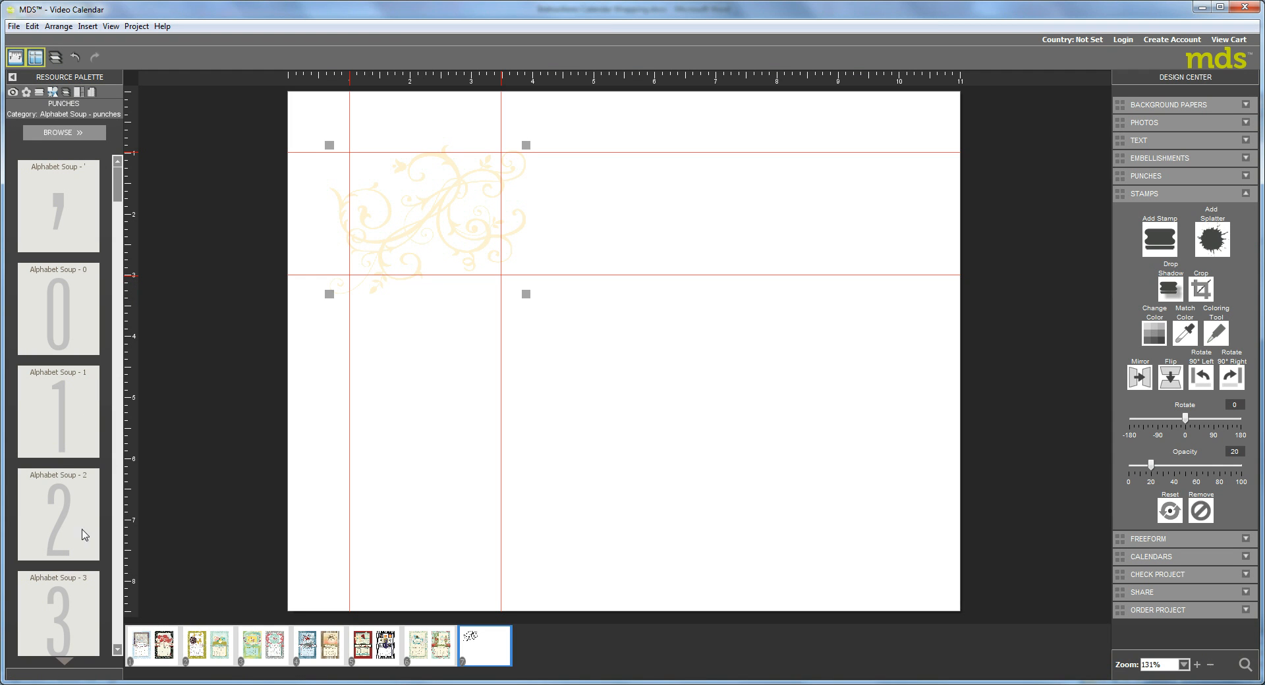
Step: Place the Alphabet Soup punches 2, 0, 1 and 4 side by side on the page below the flourish stamp
{"action": "left_click_drag", "start_coordinate": [63, 537], "coordinate": [557, 378]}
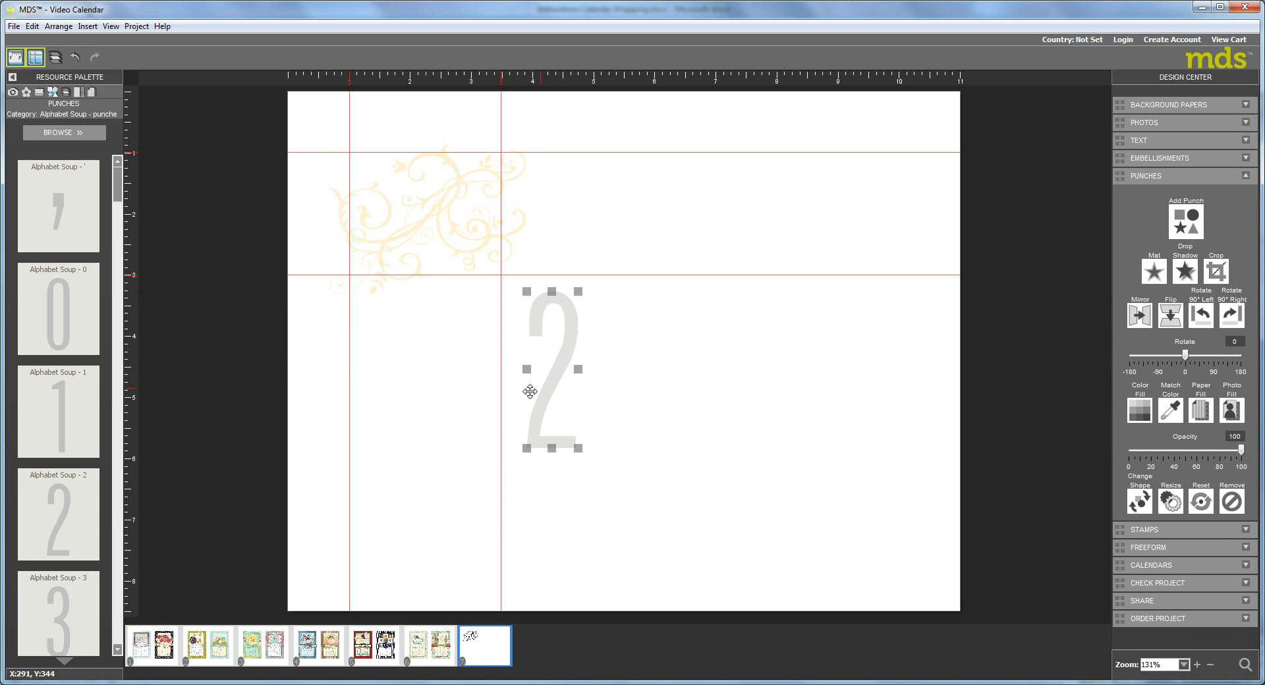
{"action": "left_click_drag", "start_coordinate": [52, 320], "coordinate": [642, 360]}
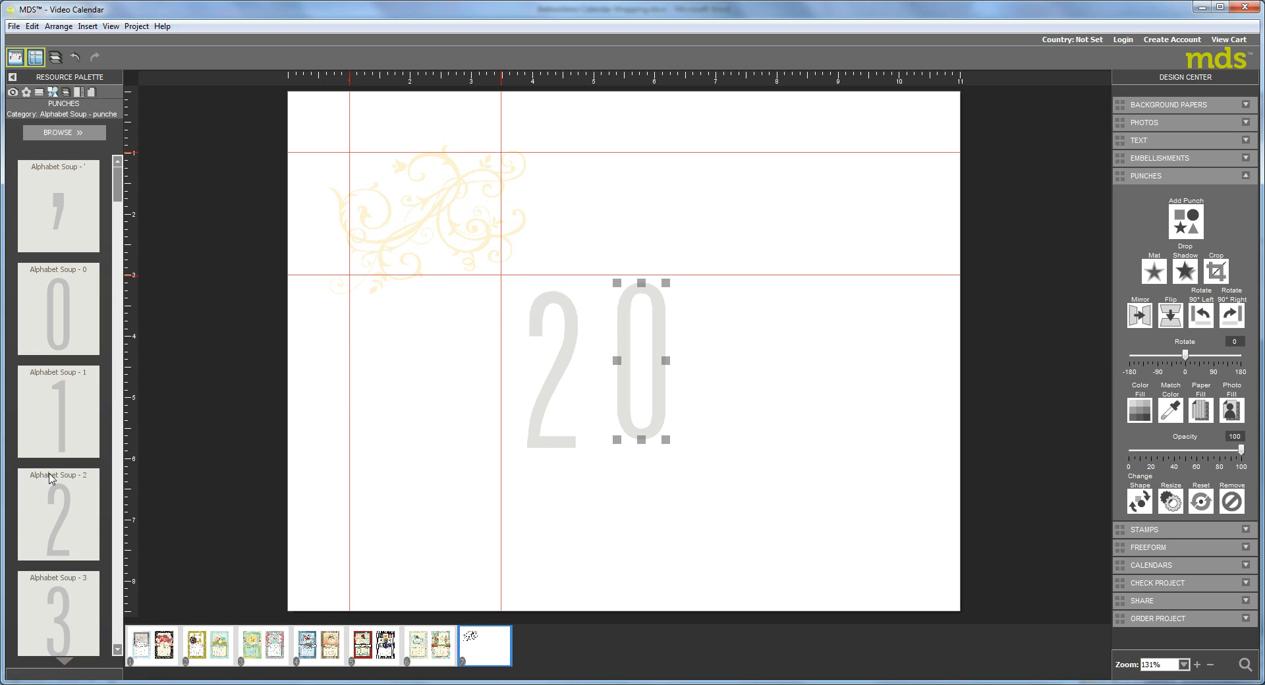
{"action": "left_click_drag", "start_coordinate": [53, 442], "coordinate": [699, 382]}
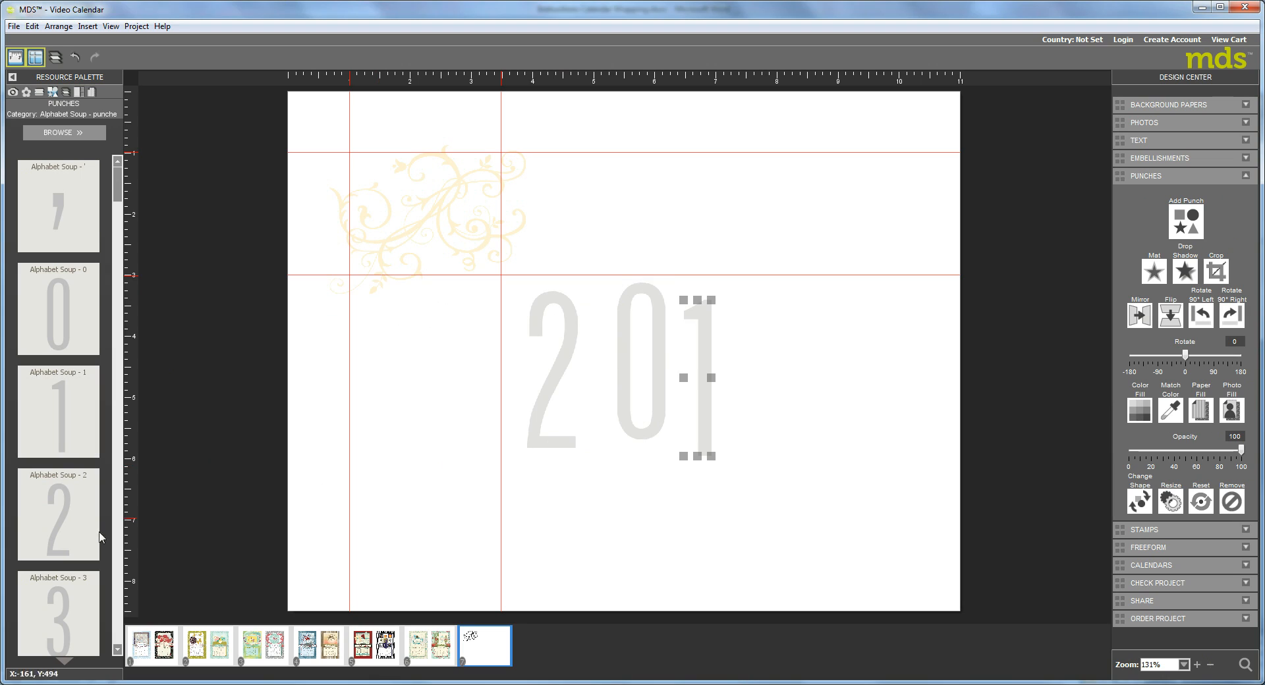
{"action": "left_click", "coordinate": [118, 648]}
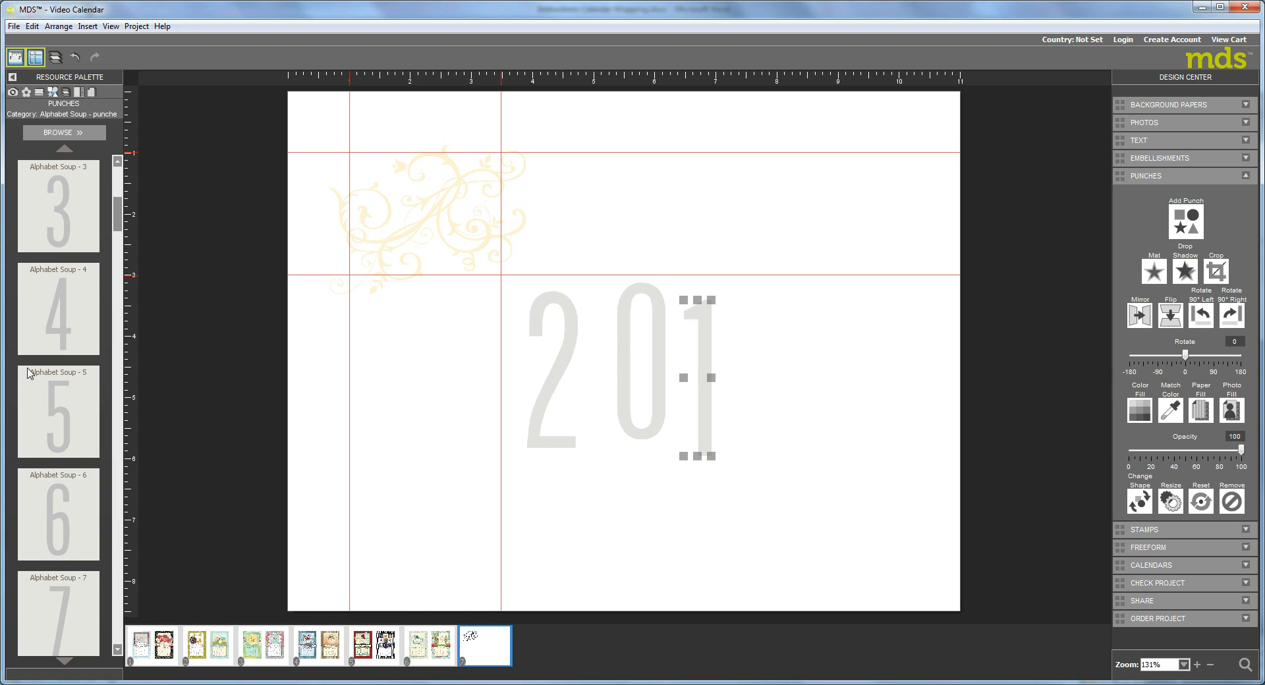
{"action": "left_click_drag", "start_coordinate": [53, 333], "coordinate": [752, 361]}
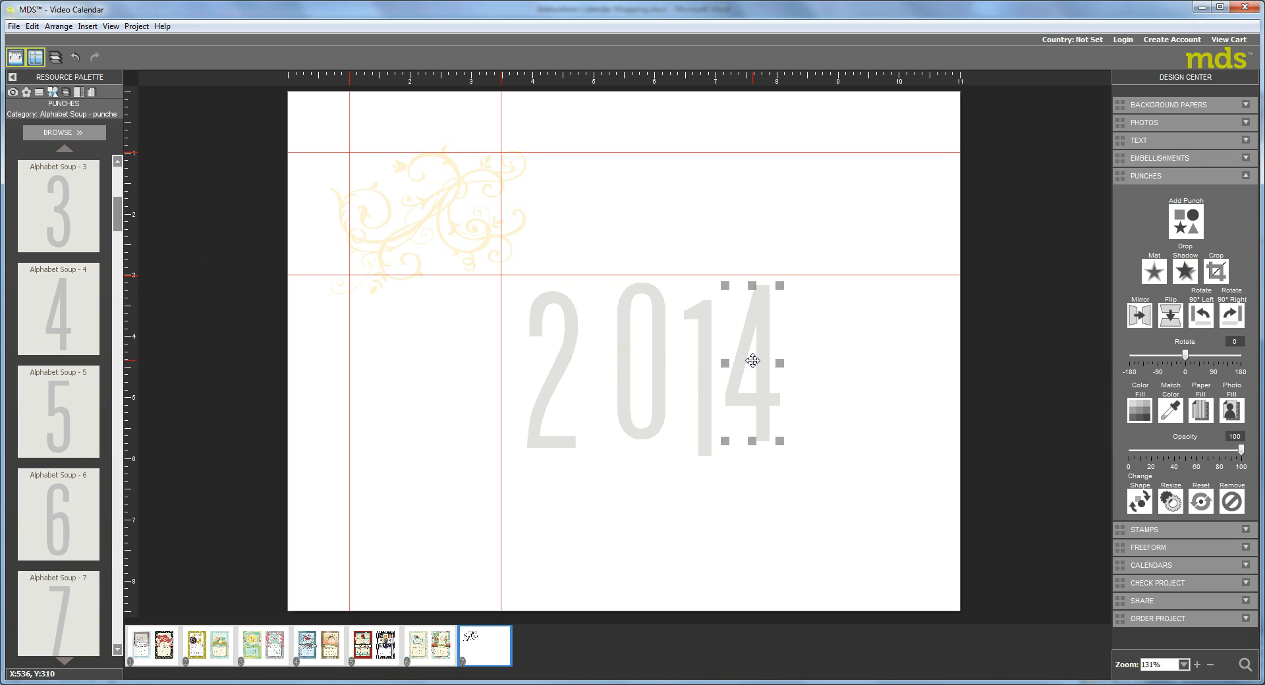
Step: Move the 0, 1 and 4 punches up against the 2 so the digits form a tight 2014
{"action": "left_click", "coordinate": [638, 399]}
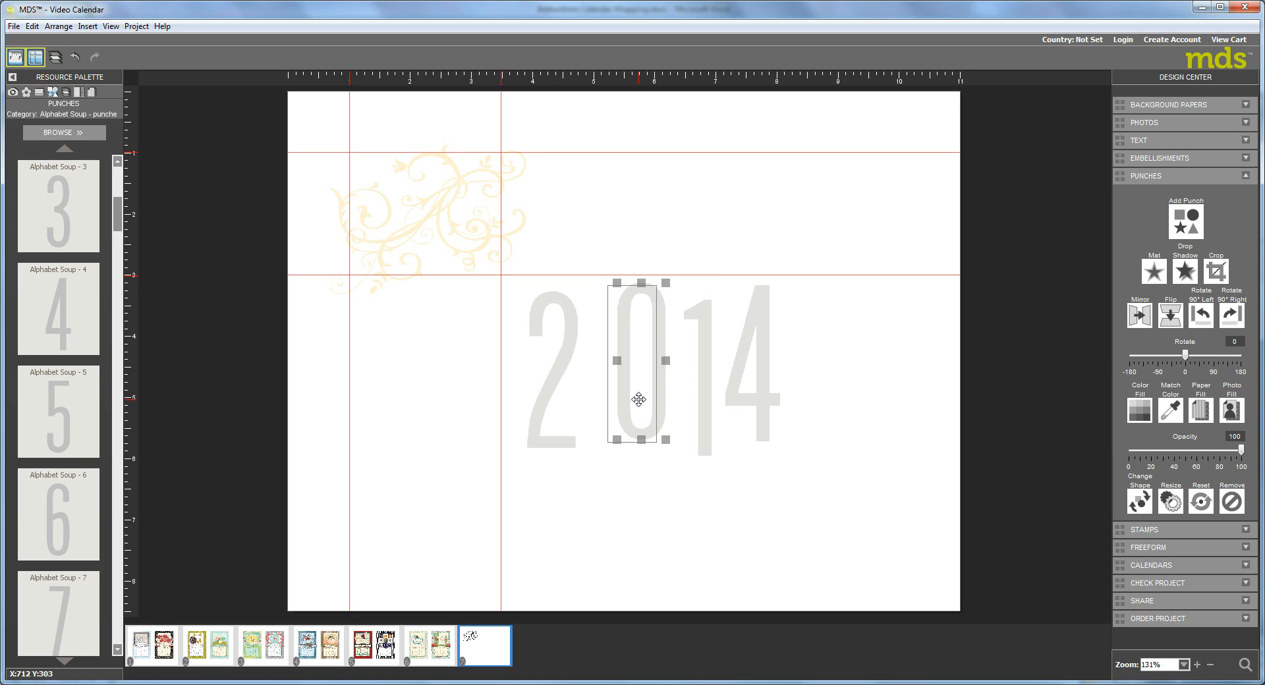
{"action": "left_click_drag", "start_coordinate": [639, 399], "coordinate": [621, 406]}
{"action": "left_click_drag", "start_coordinate": [621, 405], "coordinate": [622, 404]}
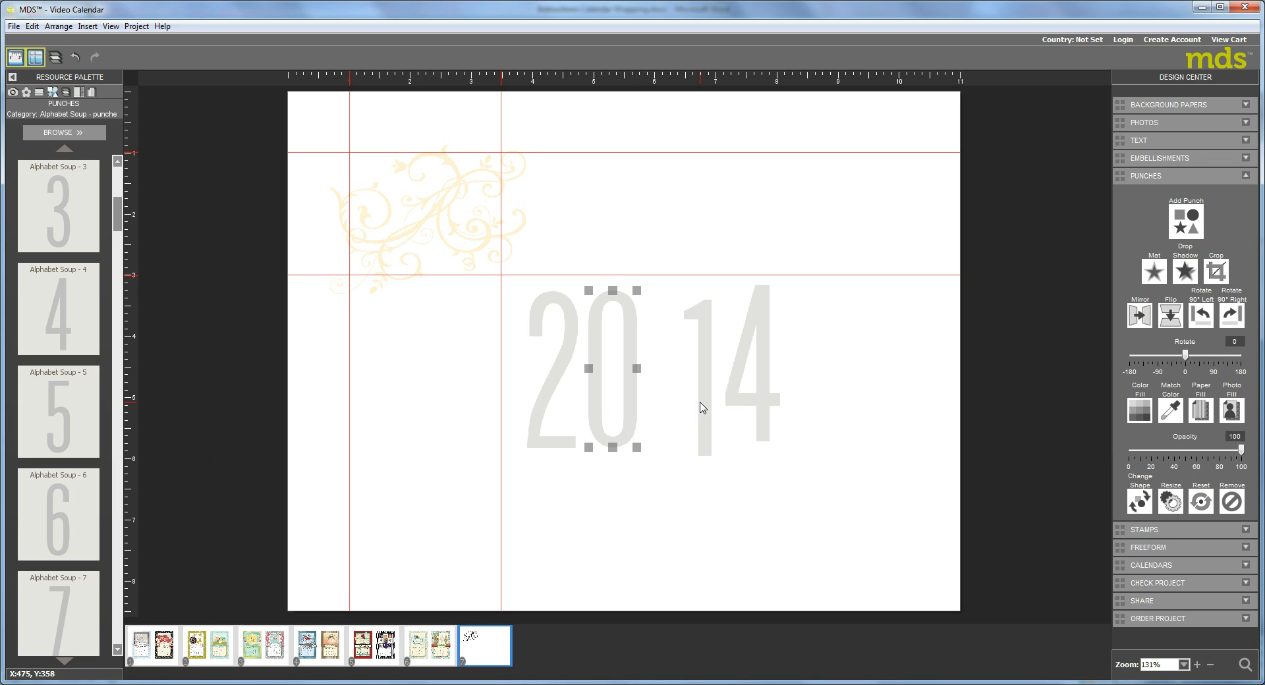
{"action": "left_click_drag", "start_coordinate": [701, 399], "coordinate": [670, 394]}
{"action": "left_click_drag", "start_coordinate": [739, 374], "coordinate": [693, 387]}
{"action": "left_click", "coordinate": [606, 370]}
{"action": "left_click", "coordinate": [711, 384]}
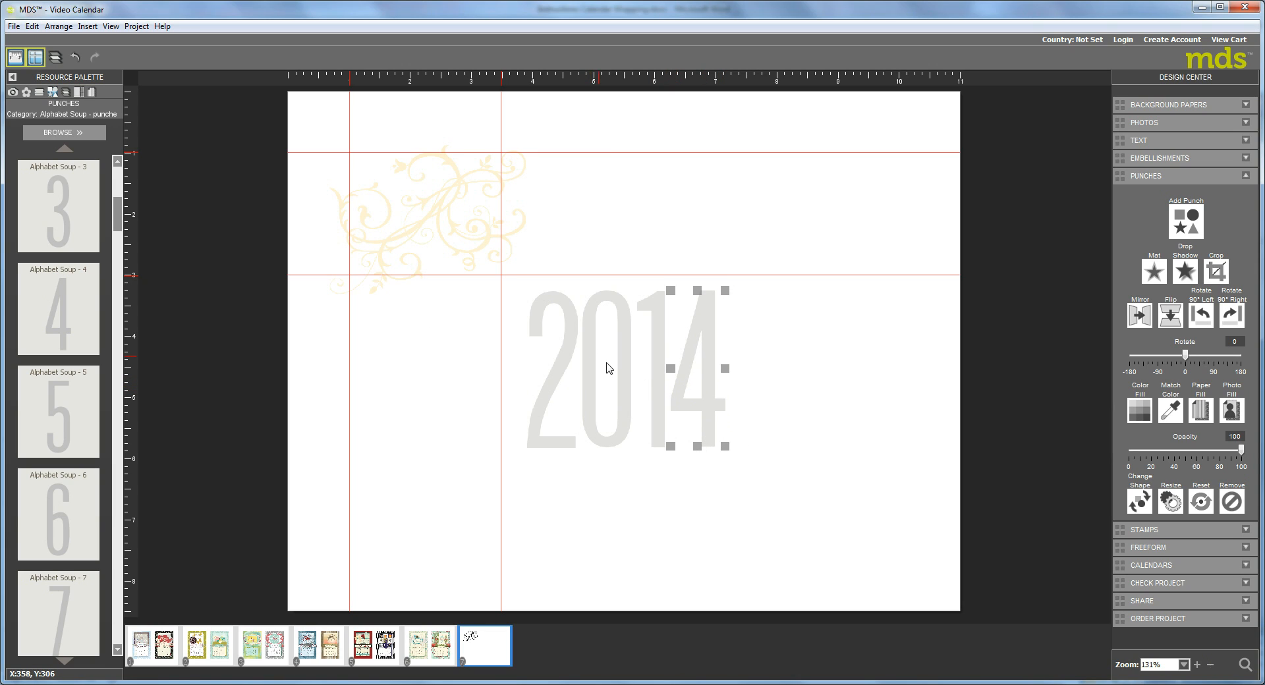
Step: Align the four digit punches along their bottoms and space them evenly horizontally
{"action": "left_click", "coordinate": [542, 404], "text": "shift"}
{"action": "left_click", "coordinate": [619, 407], "text": "shift"}
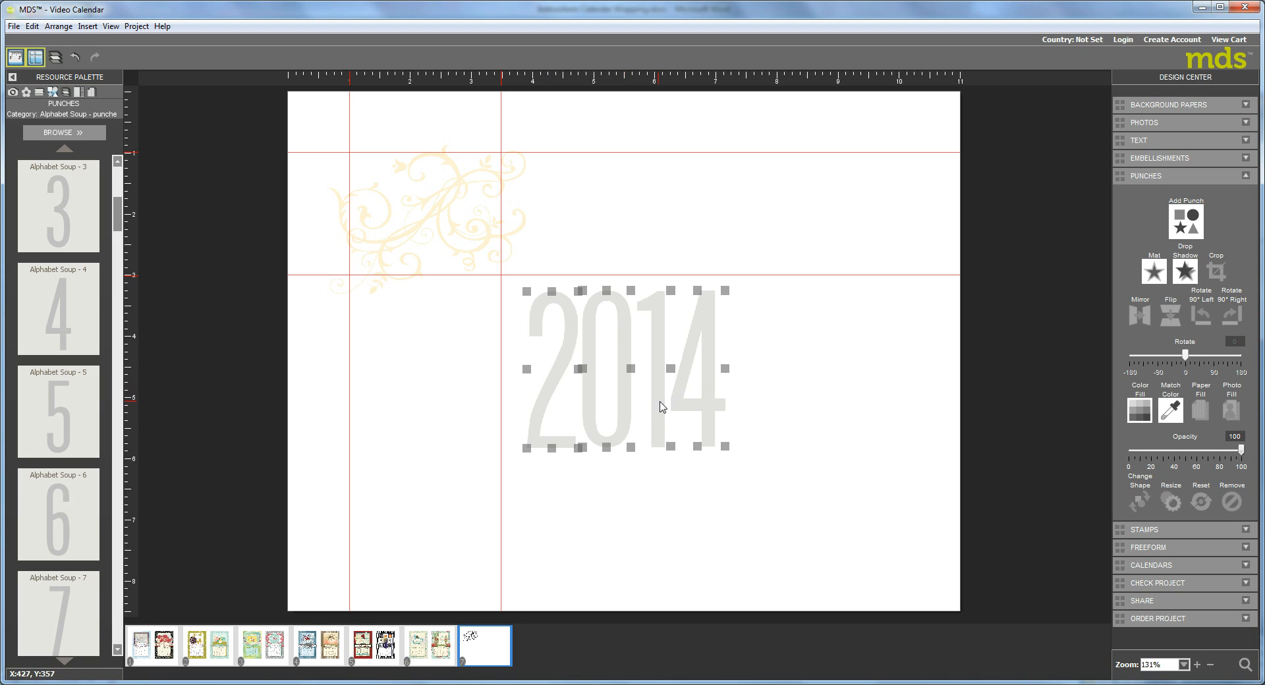
{"action": "left_click", "coordinate": [662, 413], "text": "shift"}
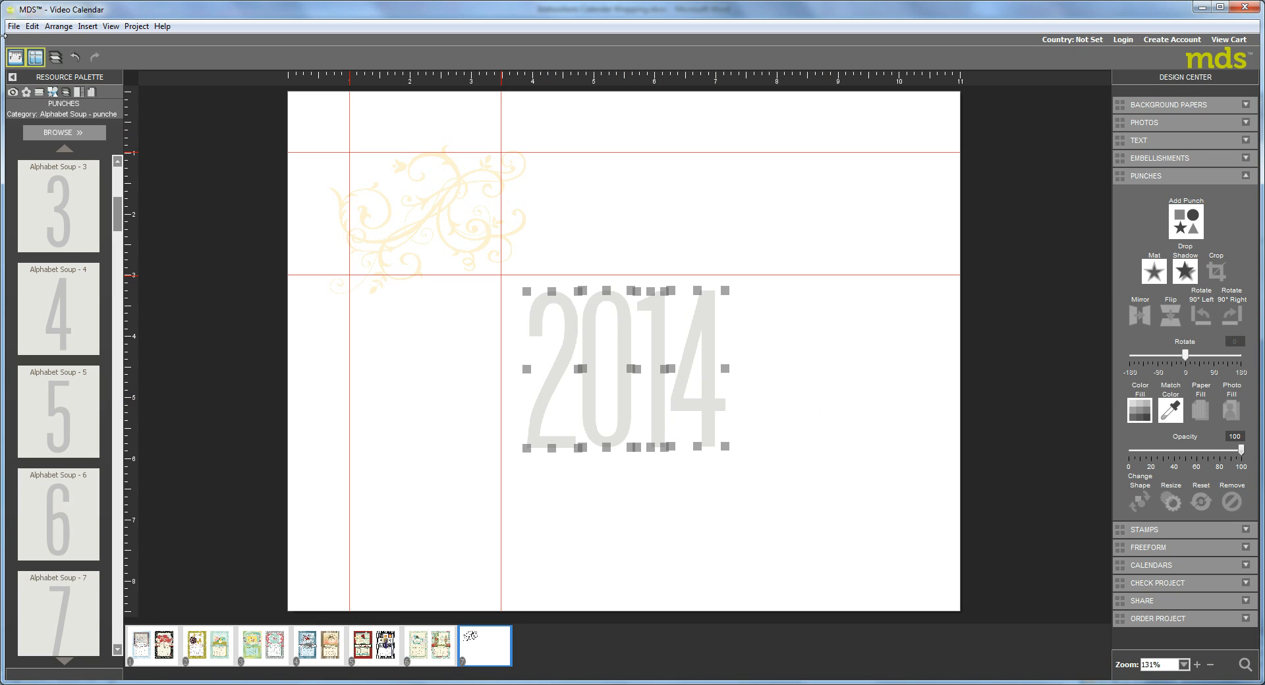
{"action": "left_click", "coordinate": [58, 26]}
{"action": "mouse_move", "coordinate": [72, 58]}
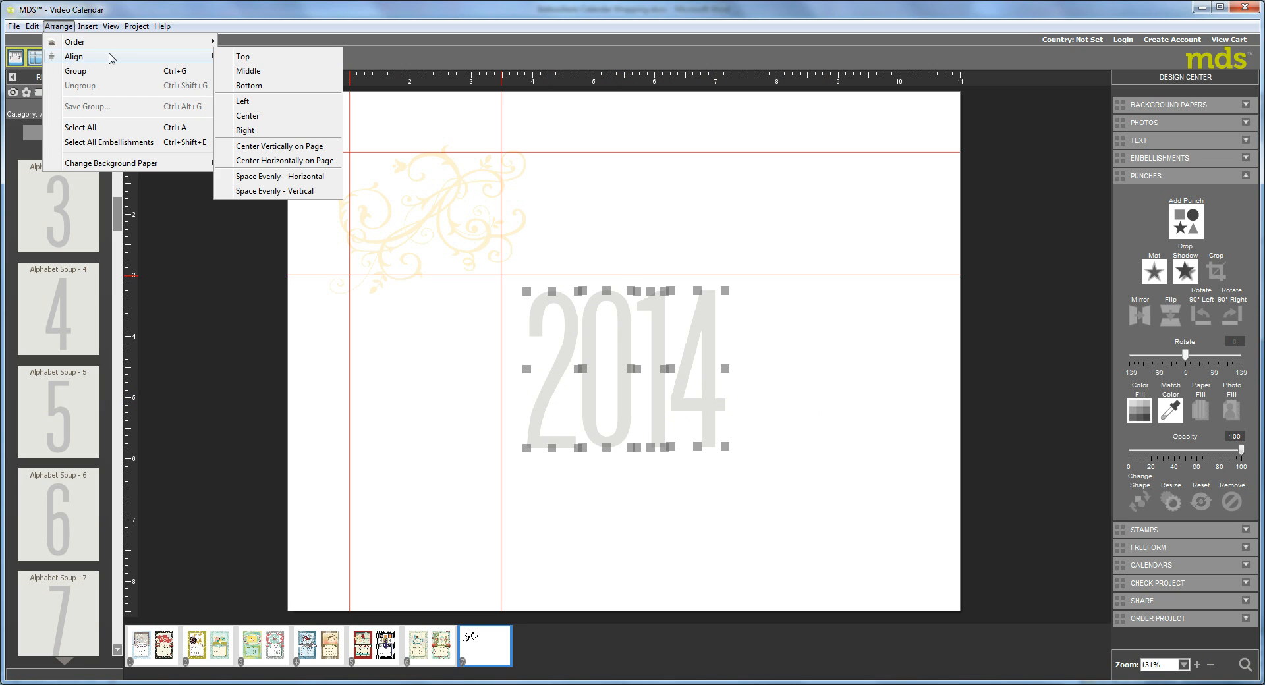
{"action": "left_click", "coordinate": [245, 85]}
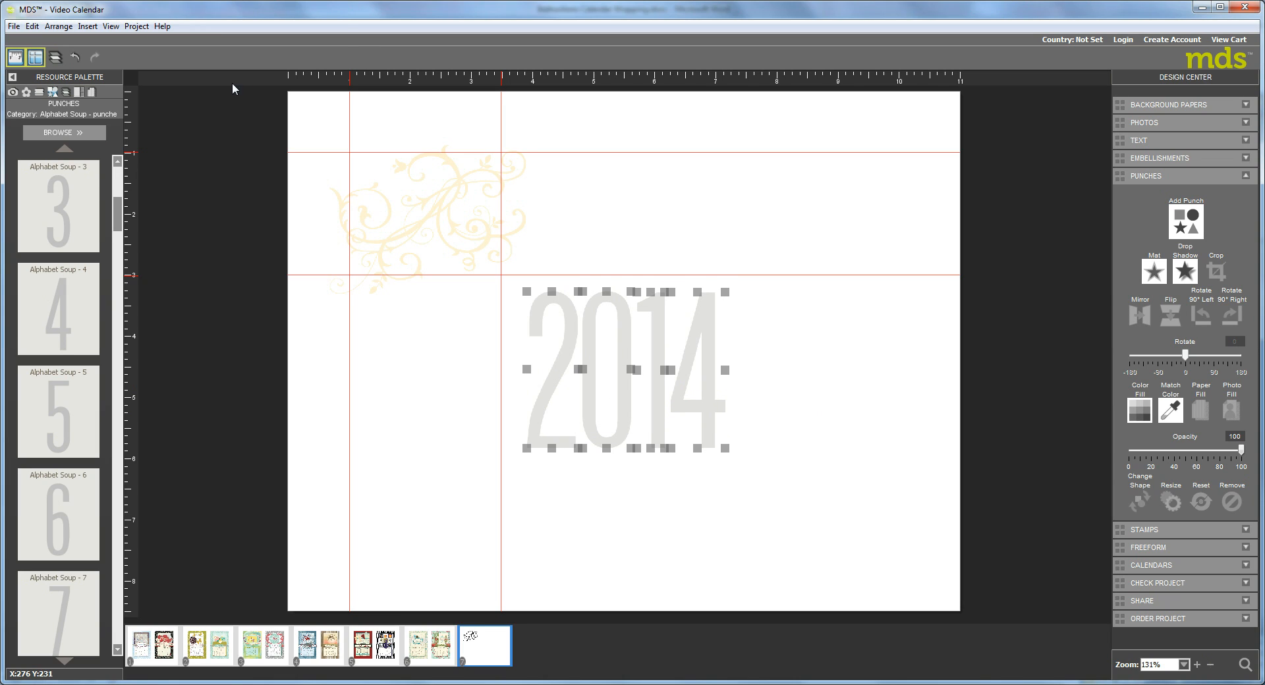
{"action": "left_click", "coordinate": [58, 27]}
{"action": "mouse_move", "coordinate": [72, 56]}
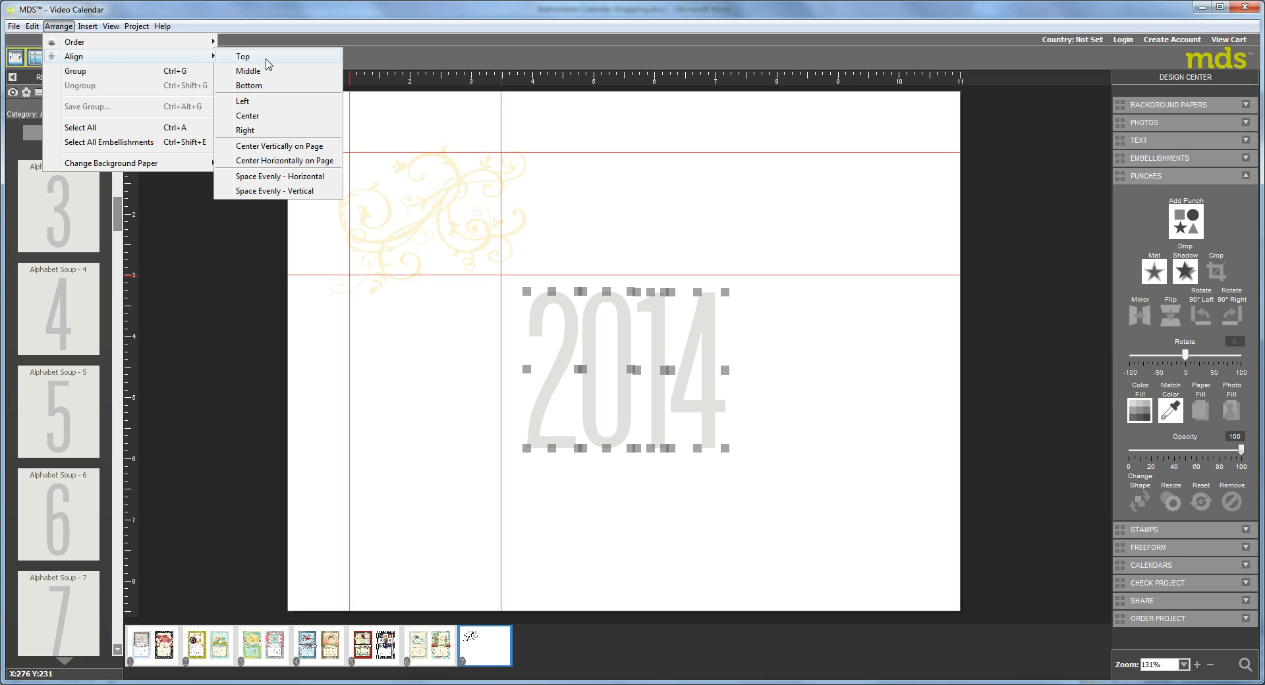
{"action": "left_click", "coordinate": [274, 177]}
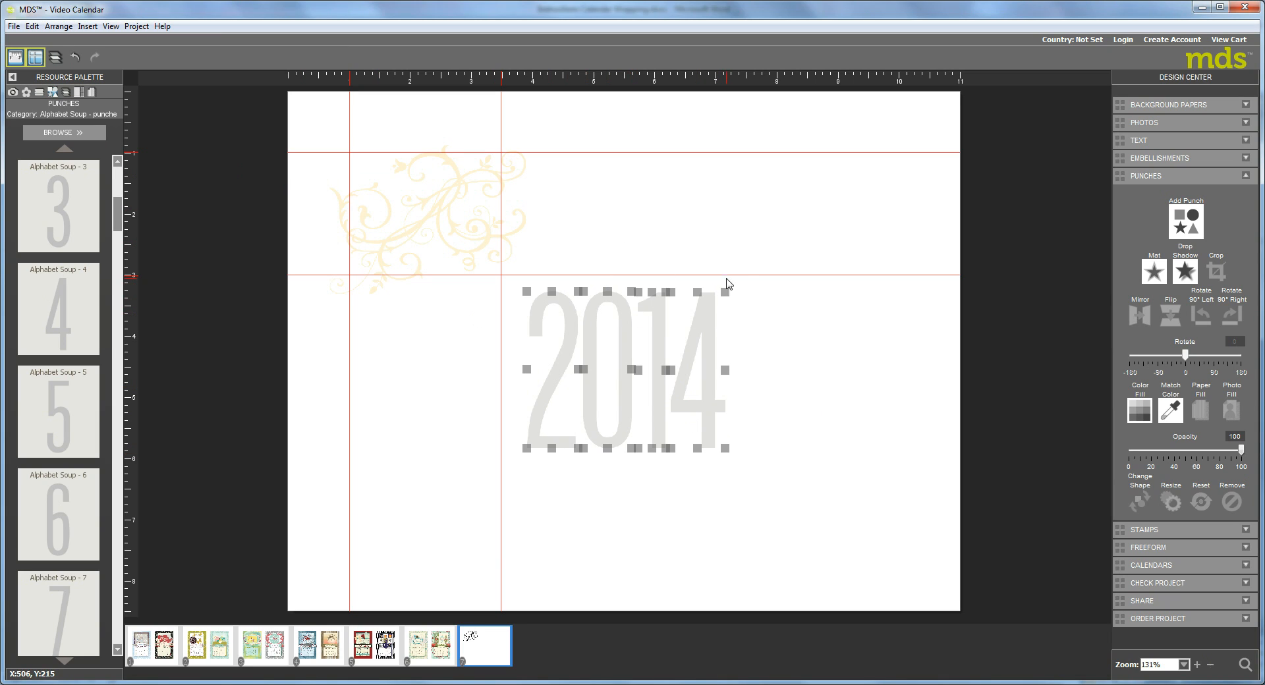
{"action": "left_click", "coordinate": [831, 350]}
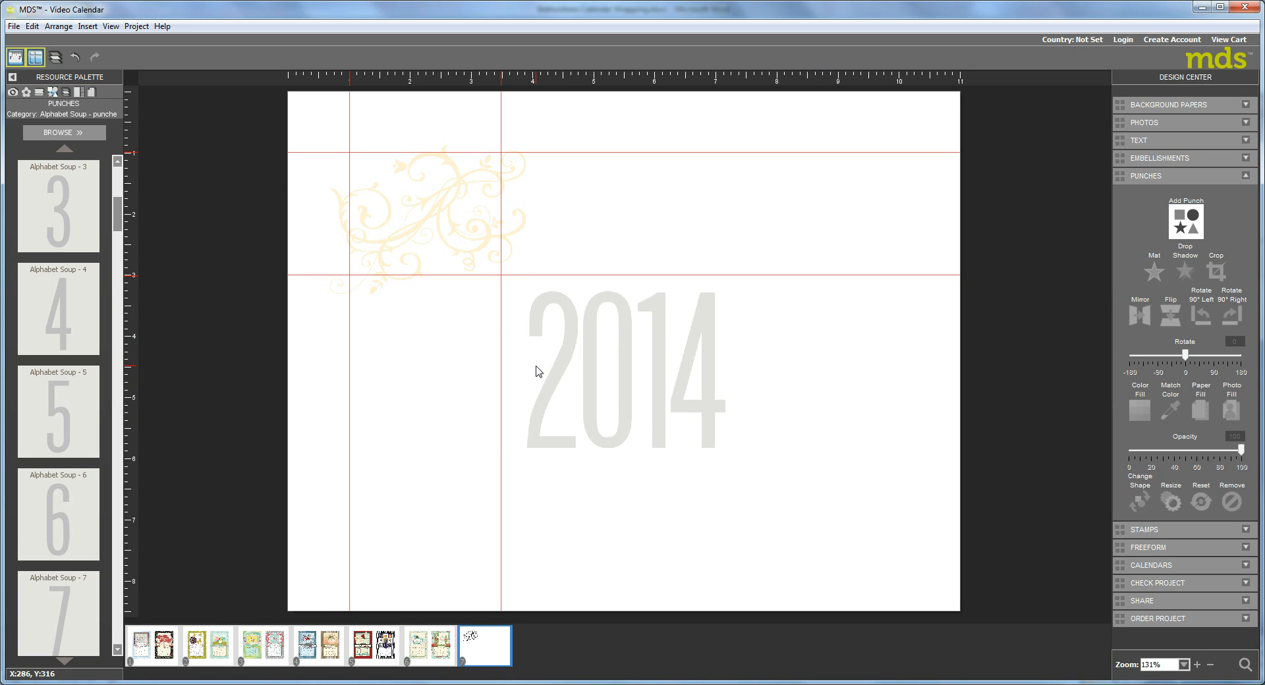
Step: Fill the 2 punch with the Eastern Elegance - 9 background paper after previewing the other papers in that series
{"action": "left_click", "coordinate": [550, 387]}
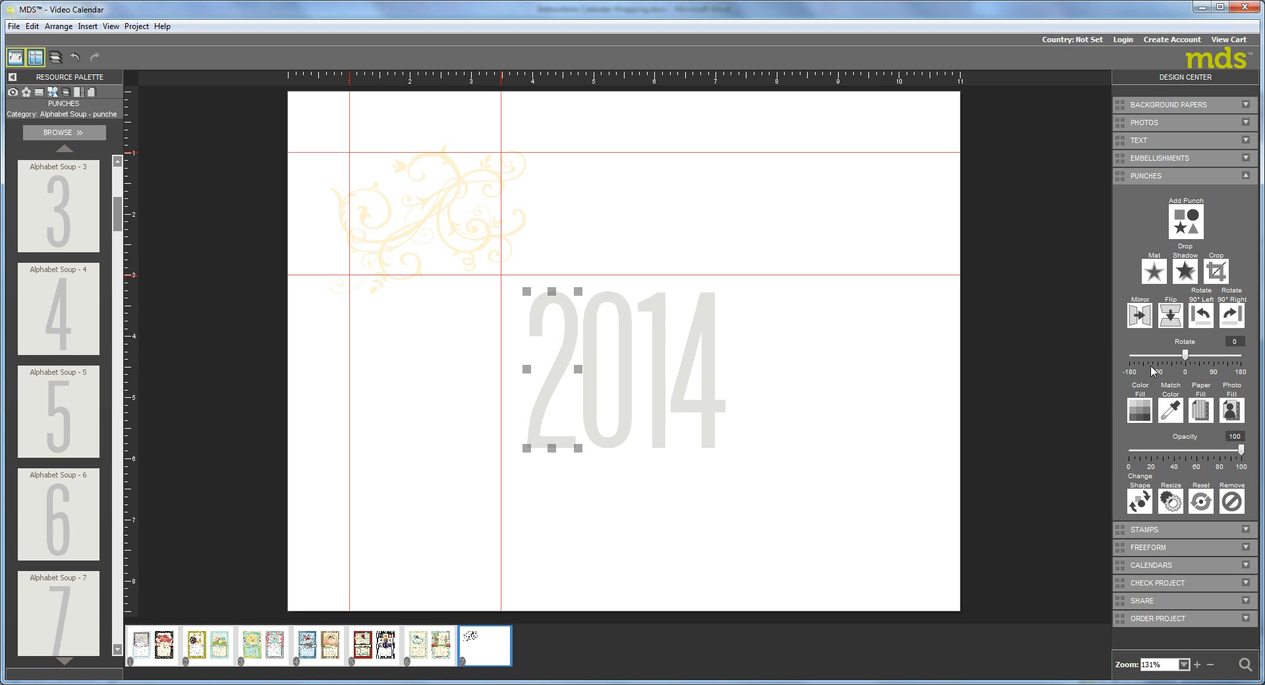
{"action": "left_click", "coordinate": [1200, 412]}
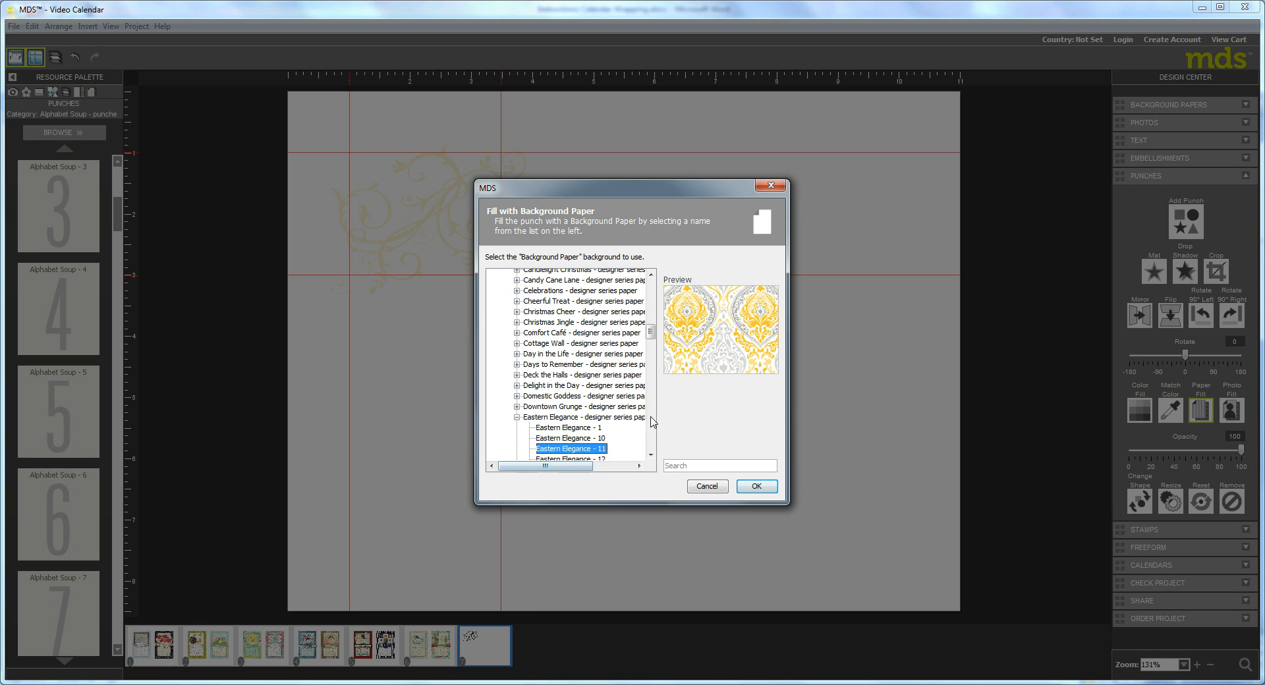
{"action": "mouse_move", "coordinate": [650, 331]}
{"action": "left_mouse_down"}
{"action": "mouse_move", "coordinate": [659, 372]}
{"action": "mouse_move", "coordinate": [657, 344]}
{"action": "left_mouse_up"}
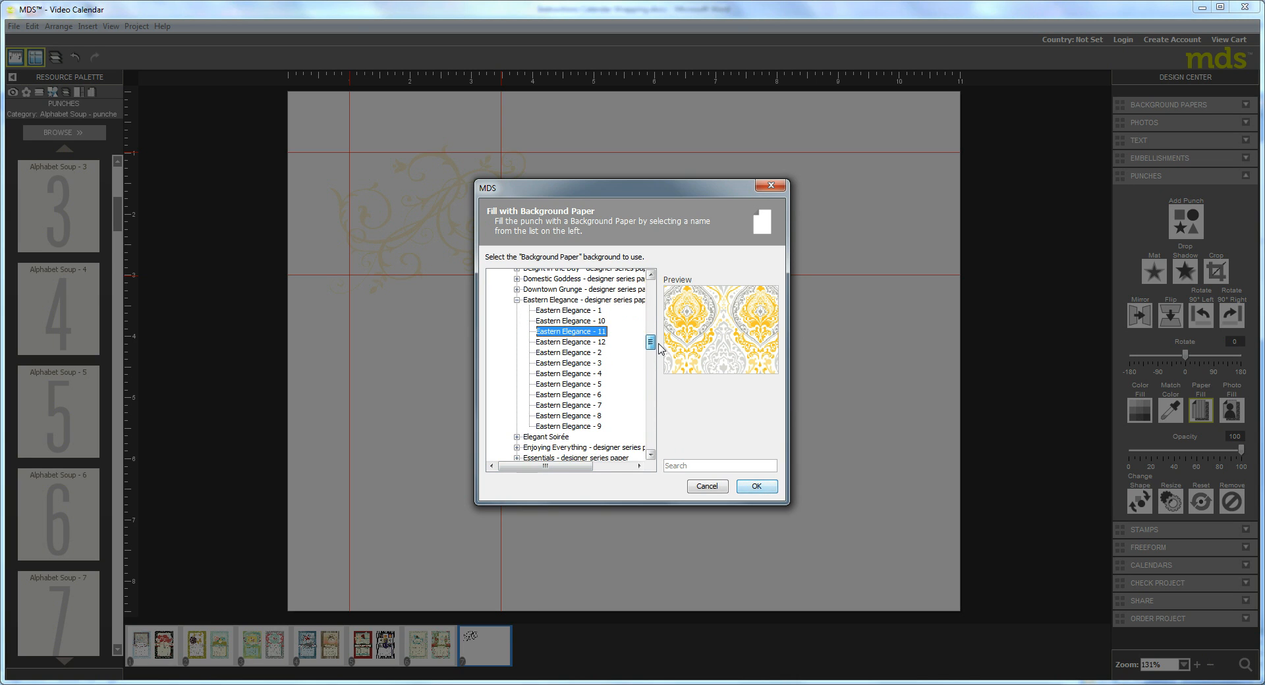
{"action": "left_click", "coordinate": [567, 313]}
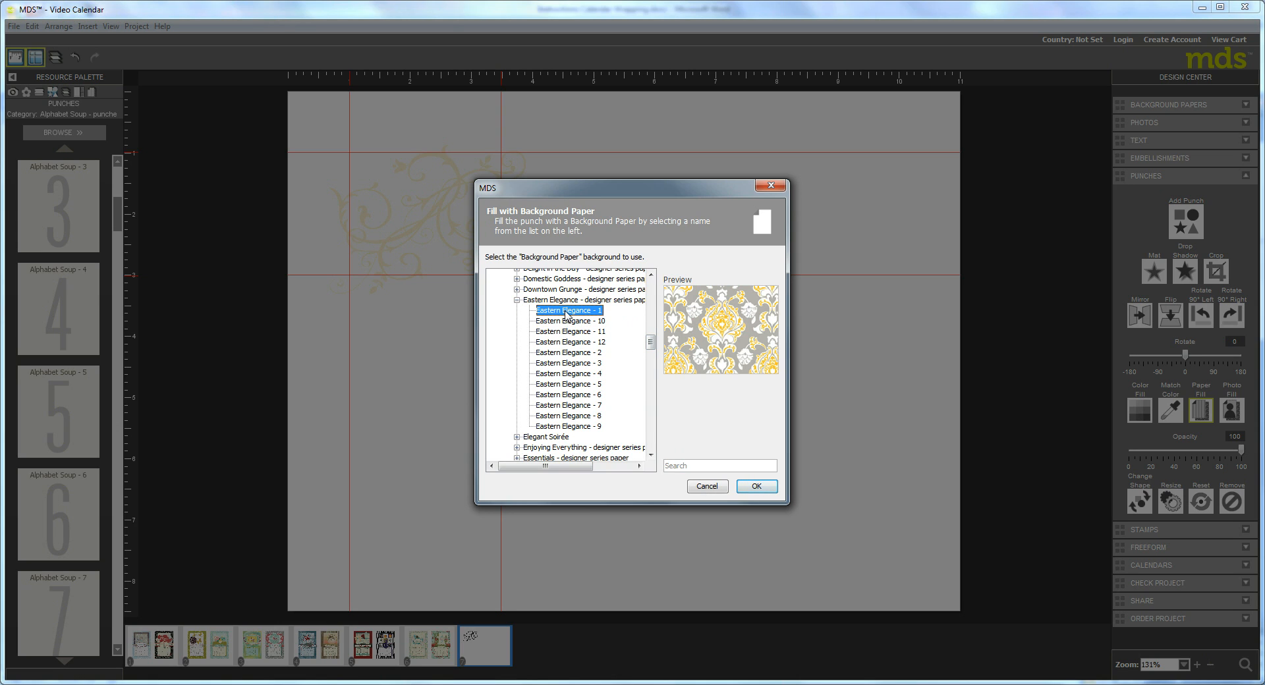
{"action": "left_click", "coordinate": [561, 323]}
{"action": "left_click", "coordinate": [566, 353]}
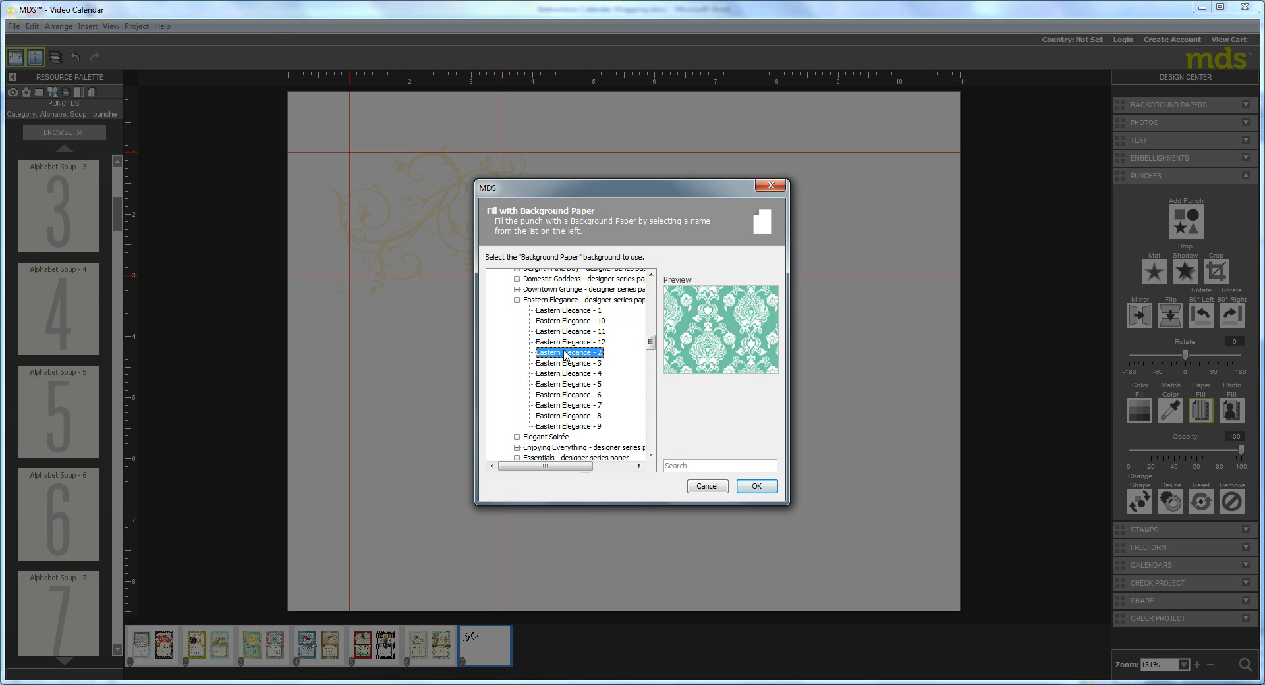
{"action": "left_click", "coordinate": [559, 366]}
{"action": "left_click", "coordinate": [559, 375]}
{"action": "left_click", "coordinate": [559, 386]}
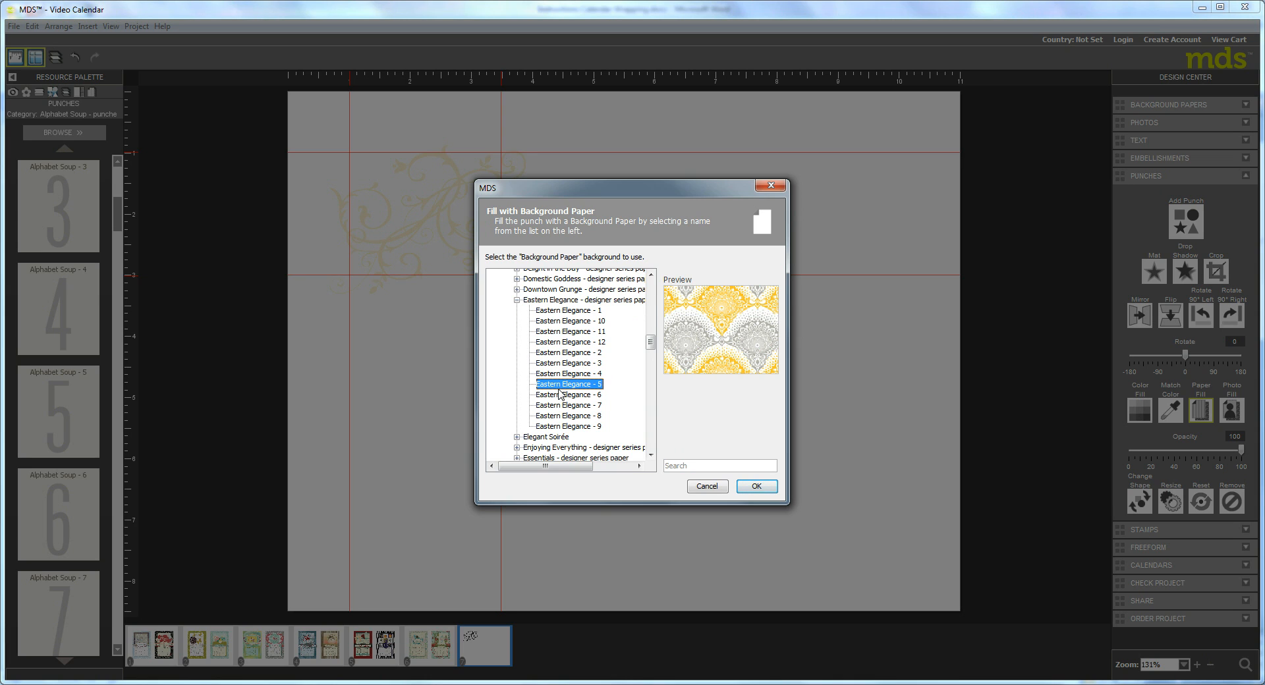
{"action": "left_click", "coordinate": [559, 395]}
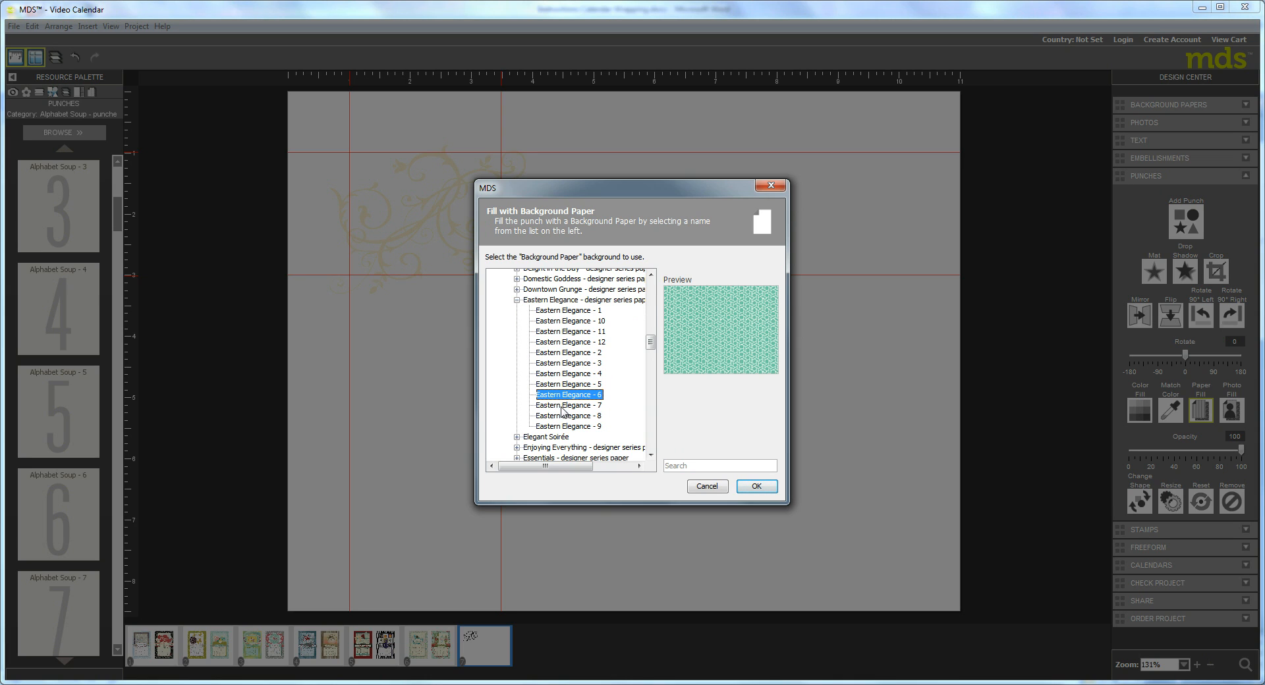
{"action": "left_click", "coordinate": [561, 407]}
{"action": "left_click", "coordinate": [564, 416]}
{"action": "left_click", "coordinate": [568, 426]}
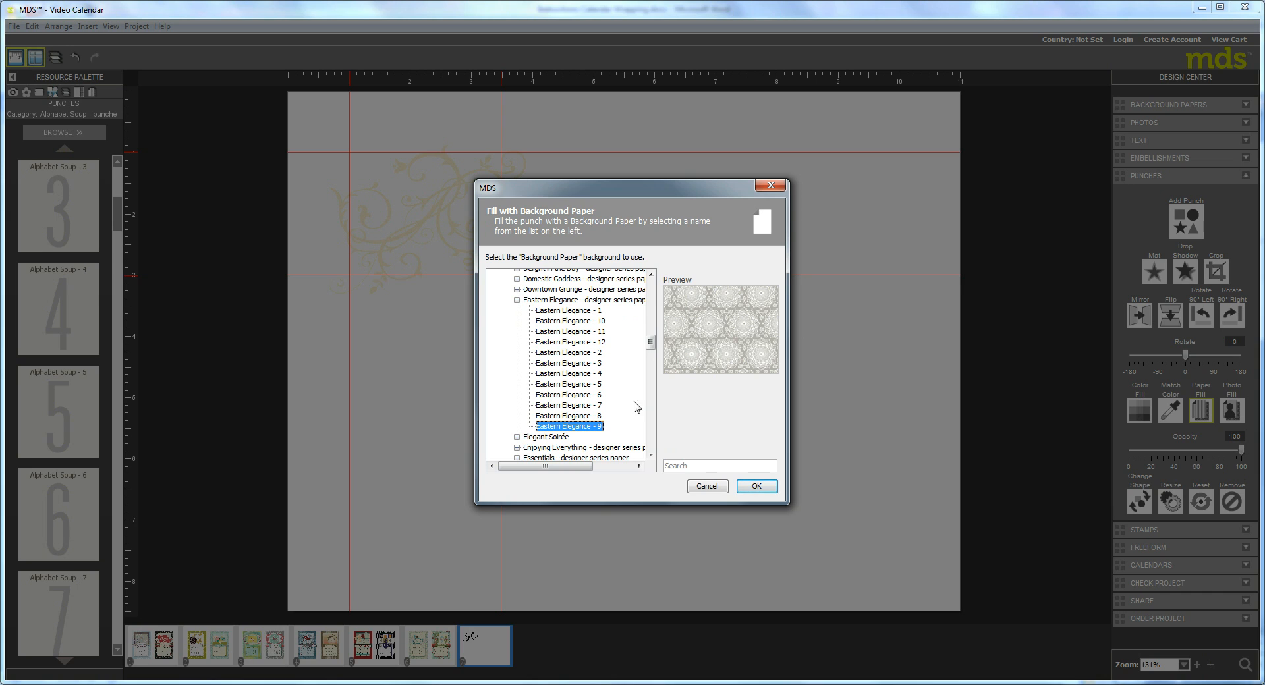
{"action": "left_click", "coordinate": [754, 487]}
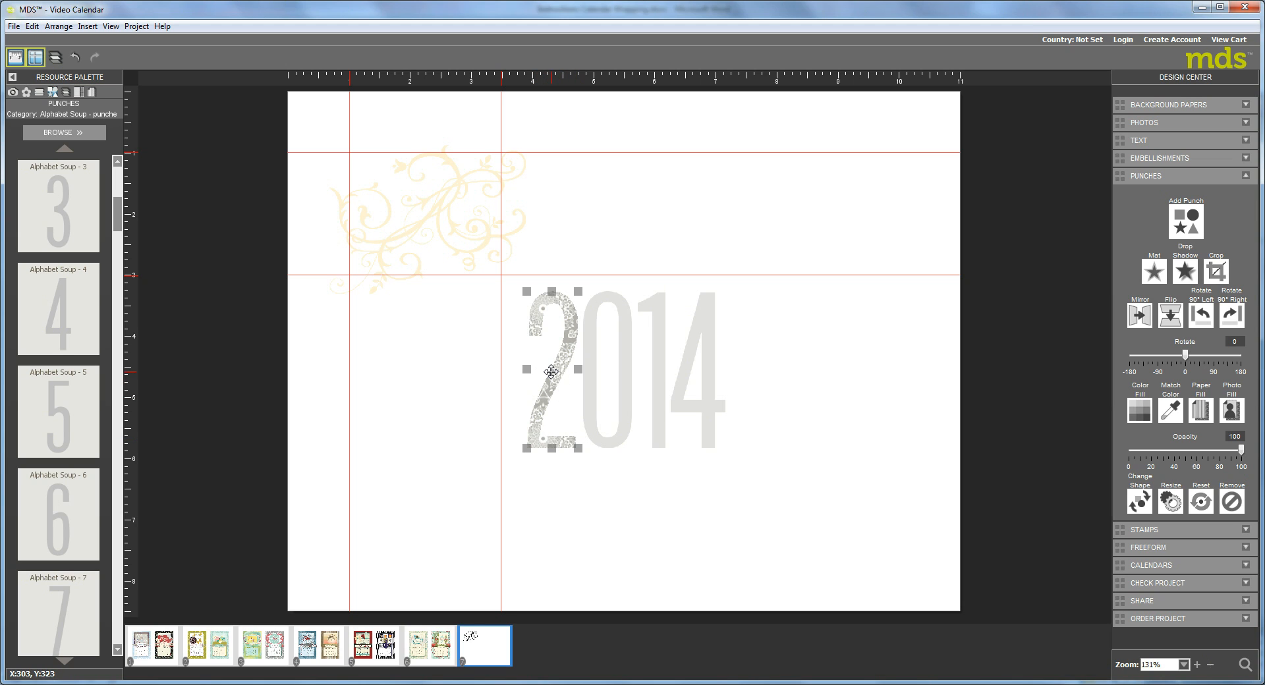
Step: Zoom the paper pattern out and back in within the 2 punch, and apply it at the enlarged scale
{"action": "key", "text": "Right"}
{"action": "double_click", "coordinate": [551, 371]}
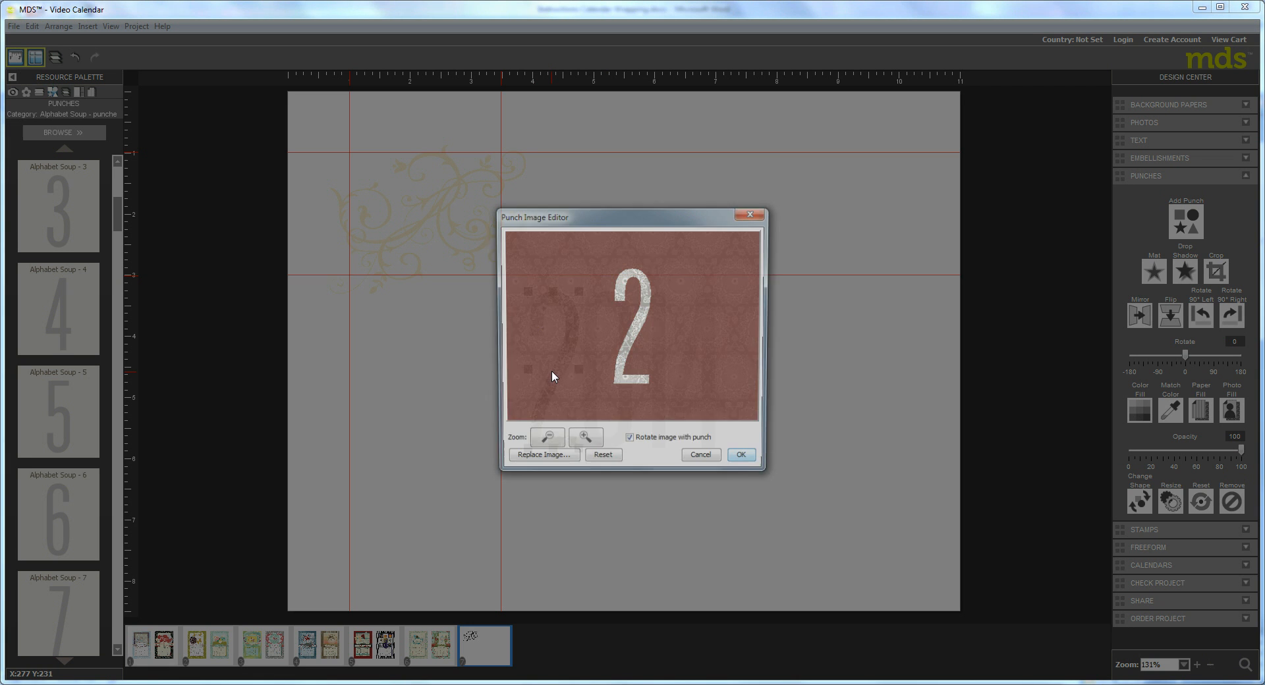
{"action": "left_click", "coordinate": [580, 443]}
{"action": "left_click", "coordinate": [579, 444]}
{"action": "left_click", "coordinate": [579, 443]}
{"action": "left_click", "coordinate": [579, 443]}
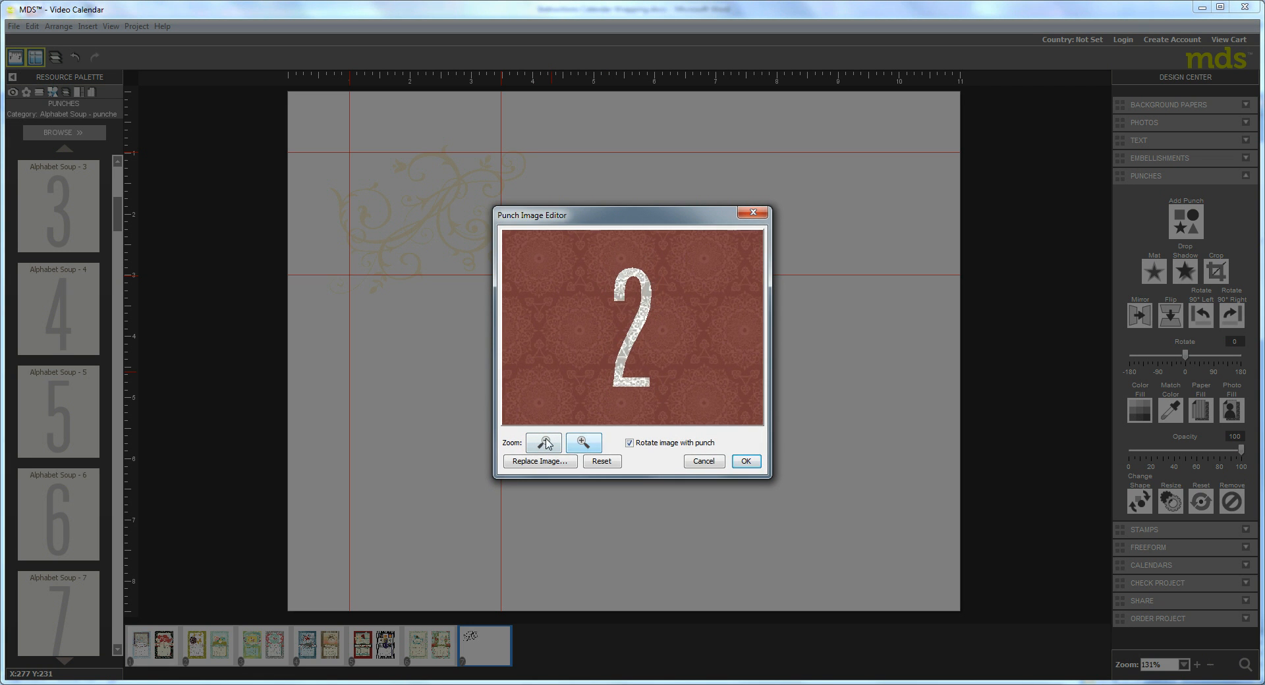
{"action": "left_click", "coordinate": [548, 446]}
{"action": "left_click", "coordinate": [548, 446]}
{"action": "left_click", "coordinate": [549, 446]}
{"action": "left_click", "coordinate": [551, 447]}
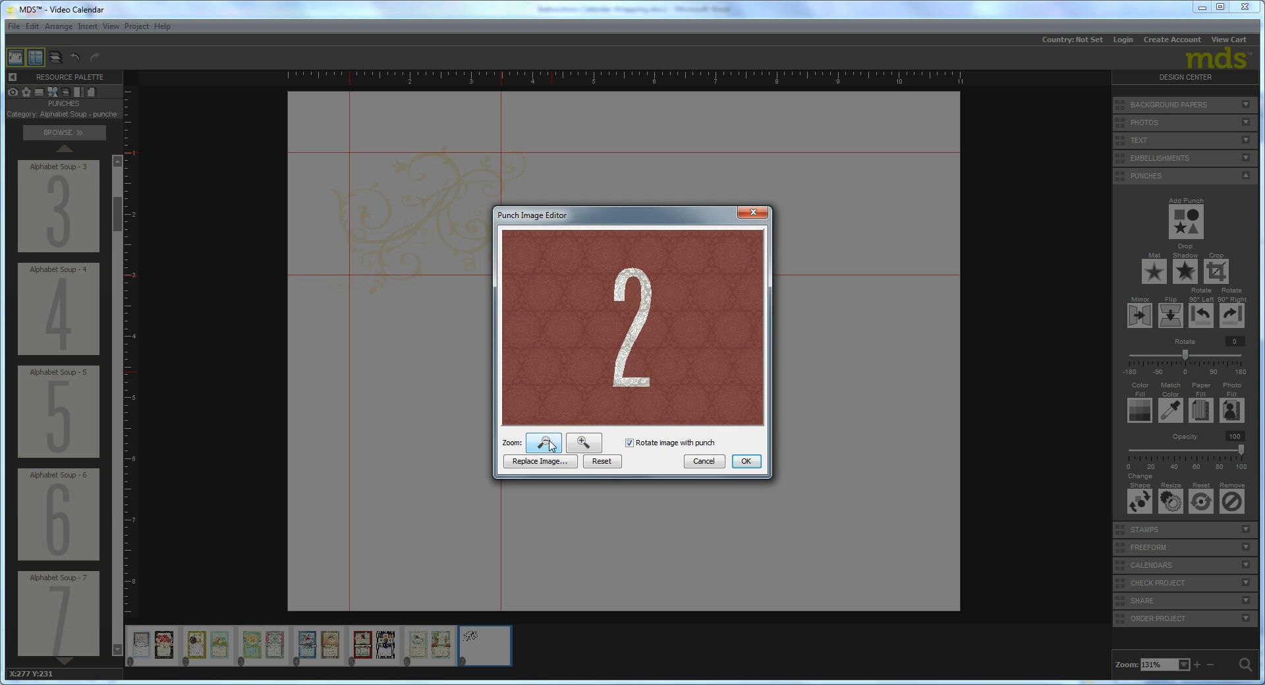
{"action": "left_click", "coordinate": [584, 445]}
{"action": "left_click", "coordinate": [583, 445]}
{"action": "left_click", "coordinate": [583, 445]}
{"action": "left_click", "coordinate": [583, 445]}
{"action": "left_click", "coordinate": [584, 445]}
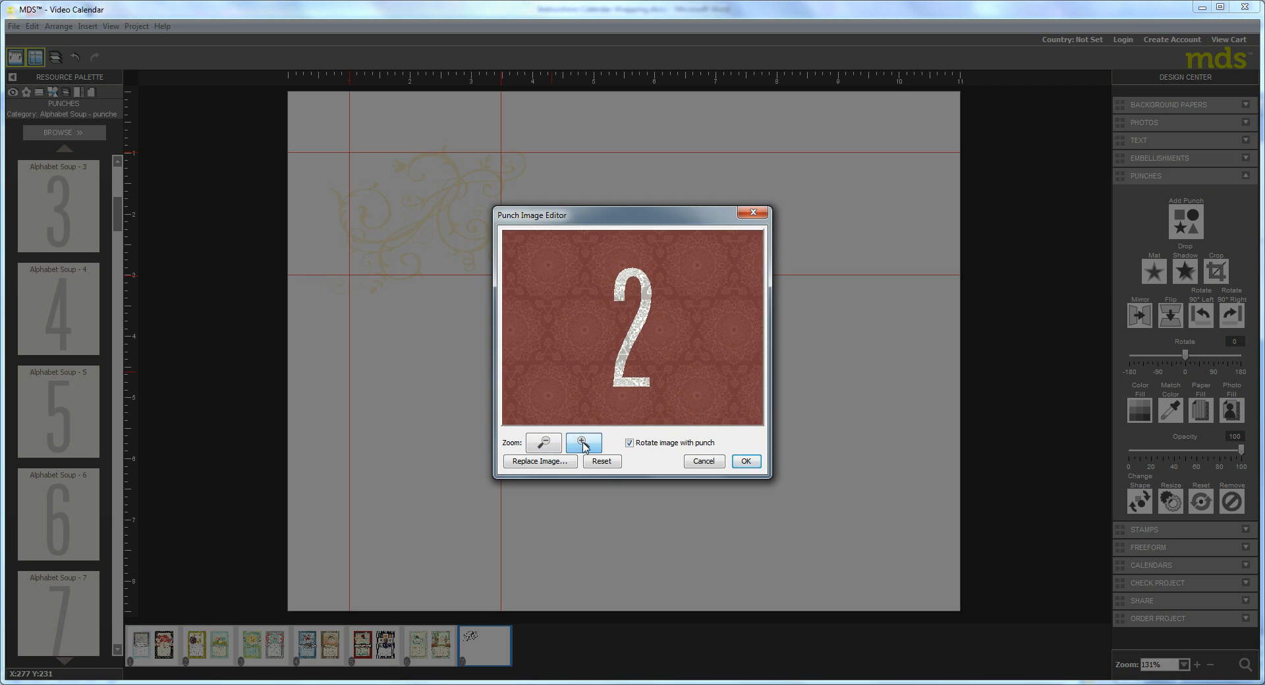
{"action": "left_click", "coordinate": [583, 445]}
{"action": "left_click", "coordinate": [738, 463]}
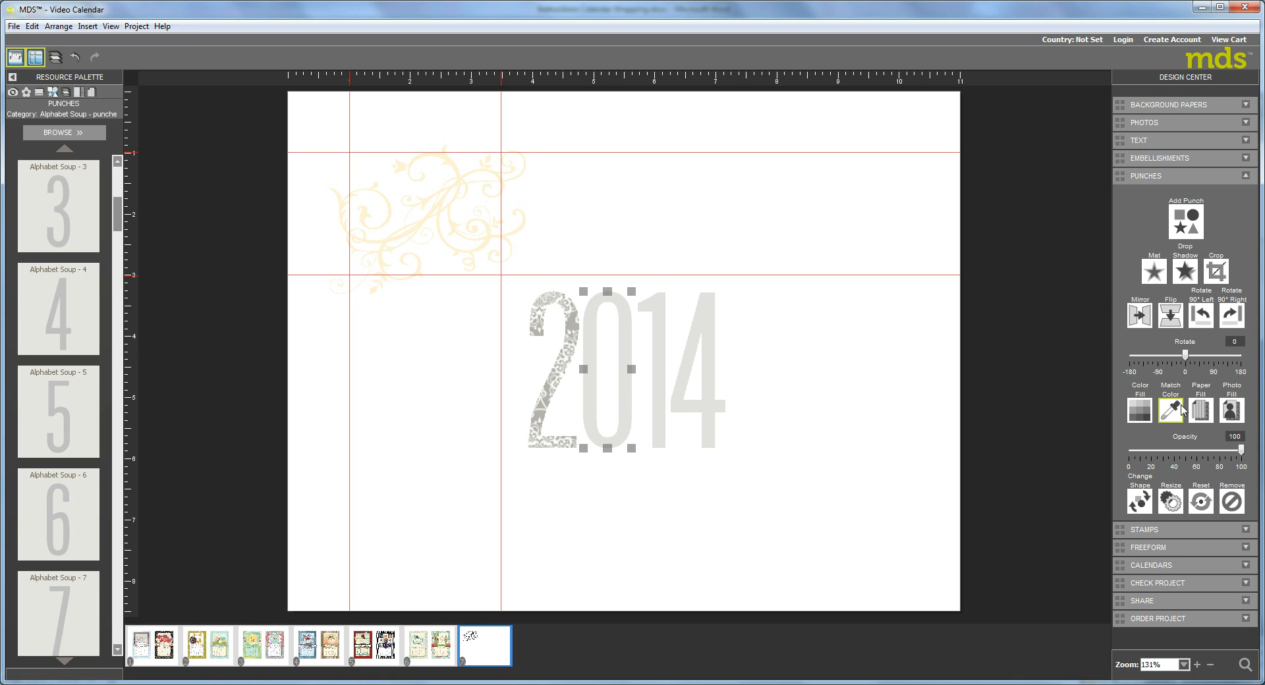
Step: Fill the 0 punch with the yellow Eastern Elegance - 8 background paper
{"action": "left_click", "coordinate": [595, 435]}
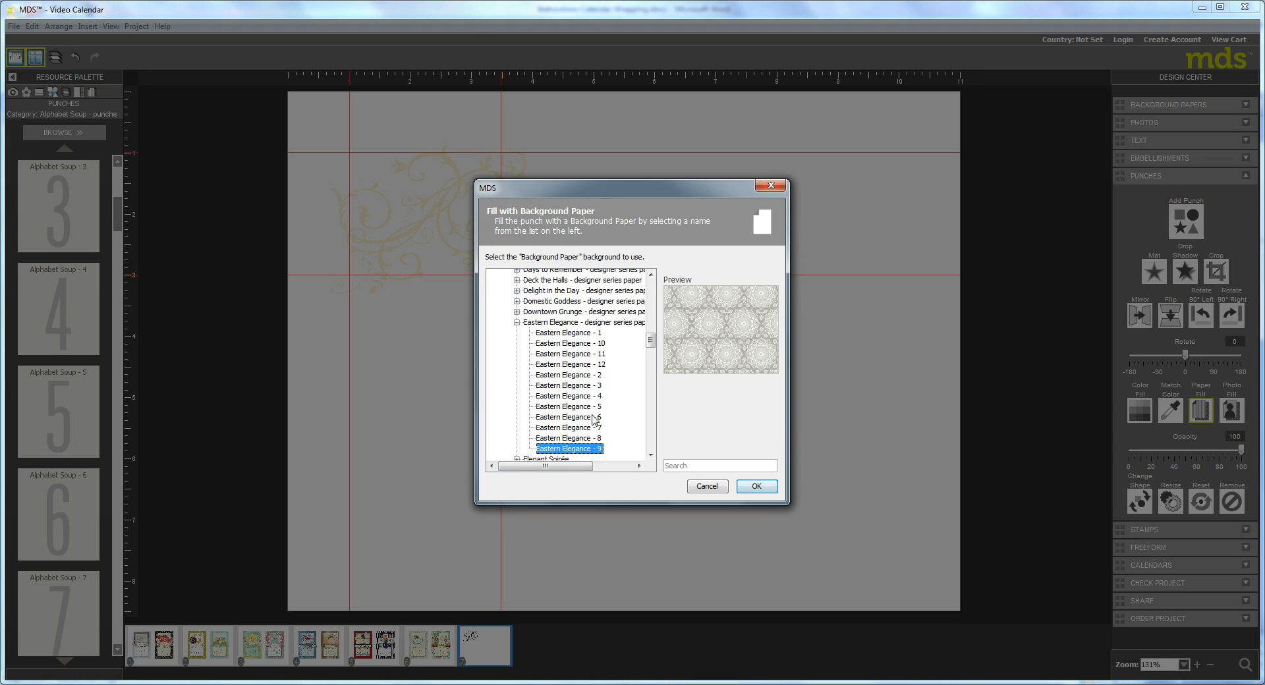
{"action": "left_click", "coordinate": [578, 343]}
{"action": "left_click", "coordinate": [571, 365]}
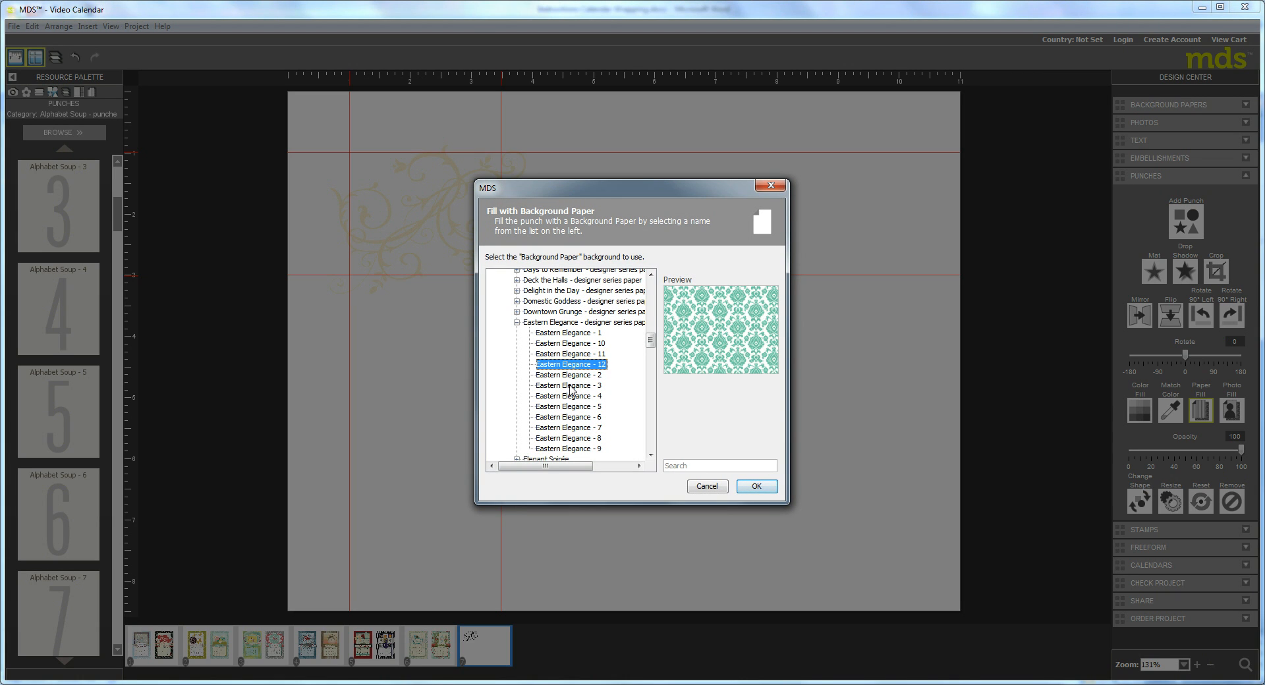
{"action": "left_click", "coordinate": [576, 439]}
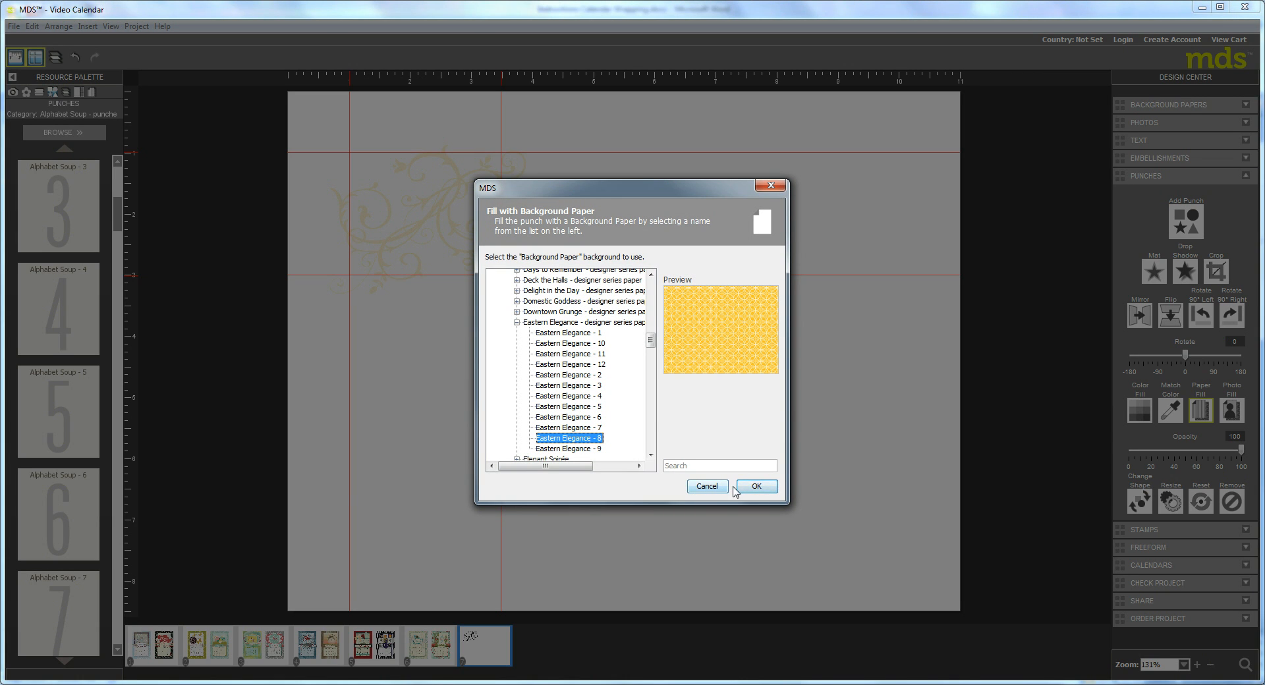
{"action": "left_click", "coordinate": [752, 487]}
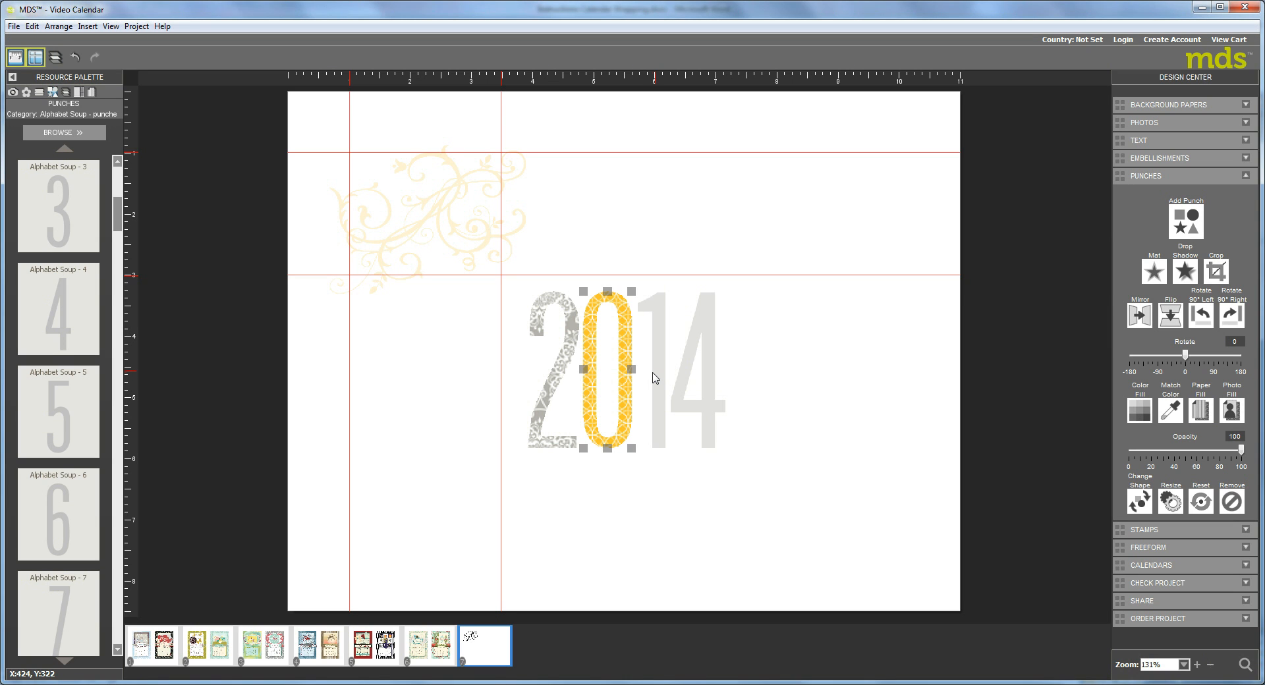
Step: Fill the 1 punch with the Eastern Elegance - 1 background paper
{"action": "left_click", "coordinate": [655, 370]}
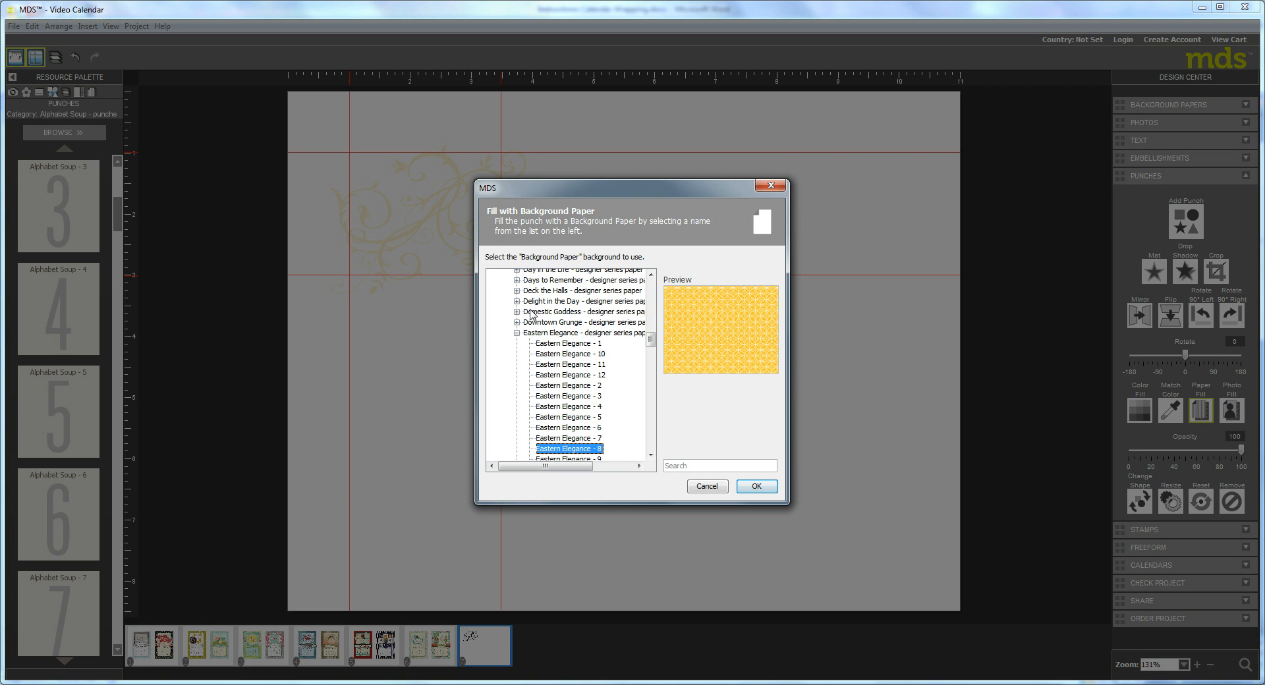
{"action": "left_click", "coordinate": [579, 344]}
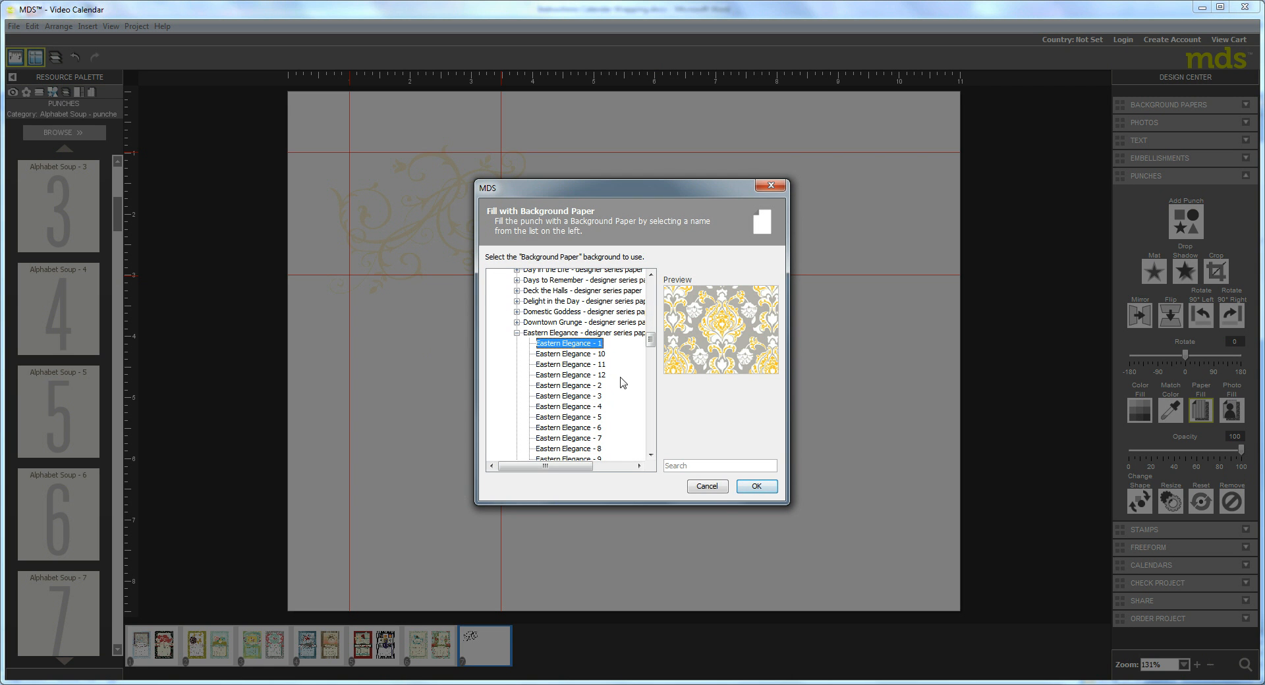
{"action": "left_click", "coordinate": [754, 486]}
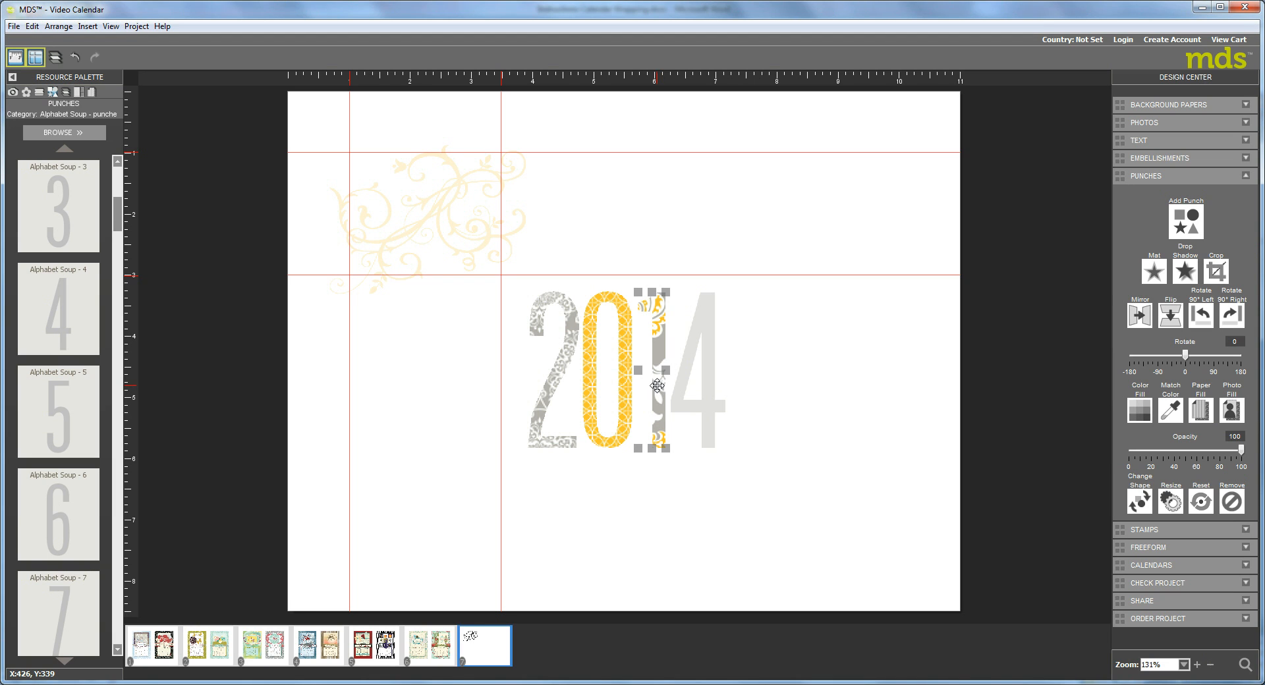
Step: Zoom out the paper pattern inside the 1 punch and reposition it so the yellow motif runs down the stem
{"action": "double_click", "coordinate": [657, 386]}
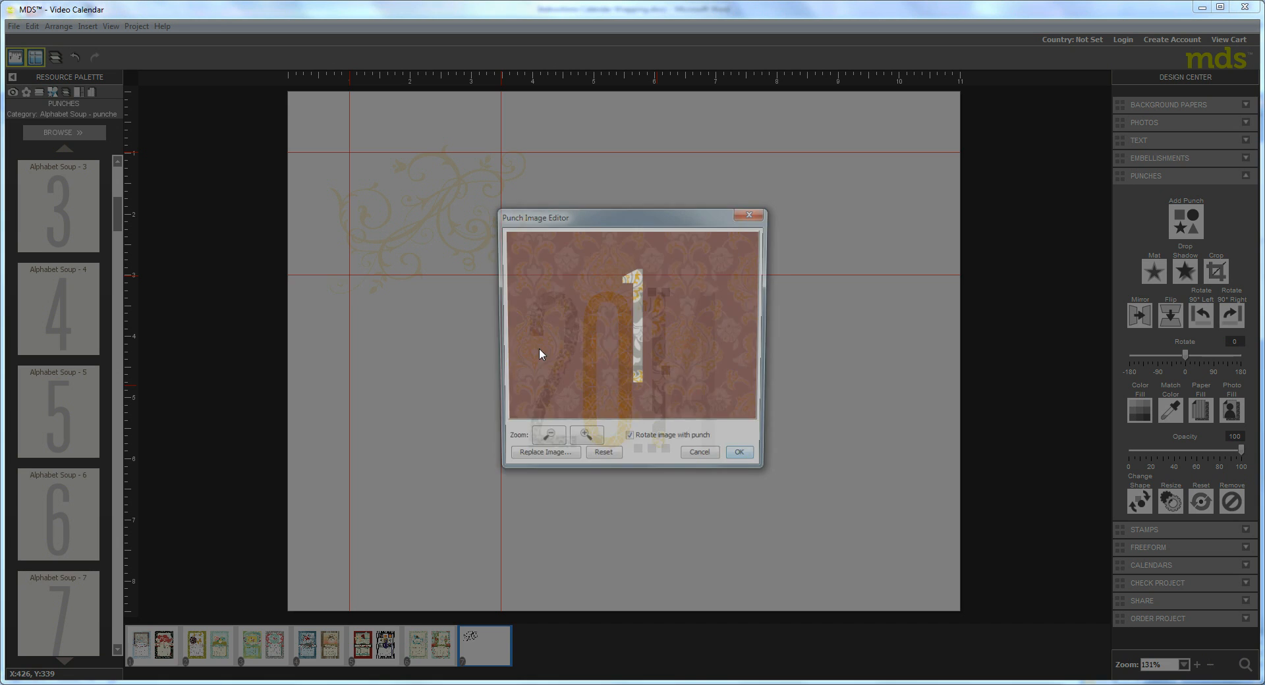
{"action": "left_click", "coordinate": [545, 443]}
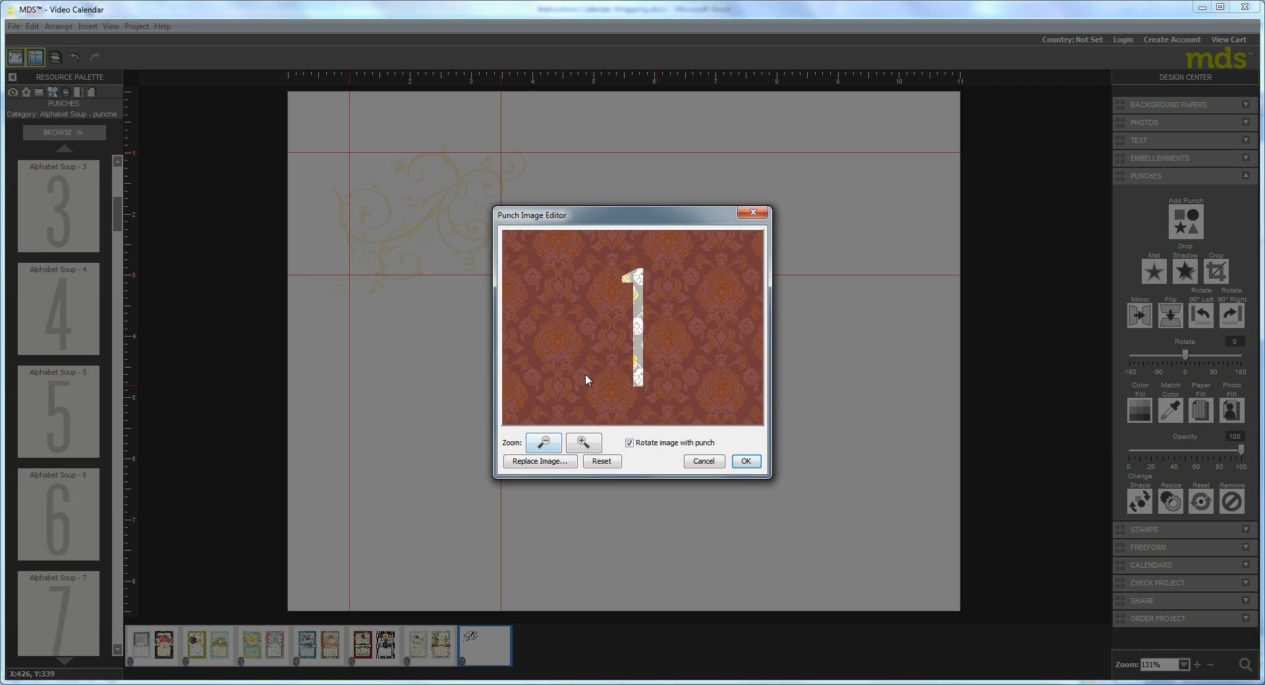
{"action": "left_click_drag", "start_coordinate": [584, 374], "coordinate": [607, 340]}
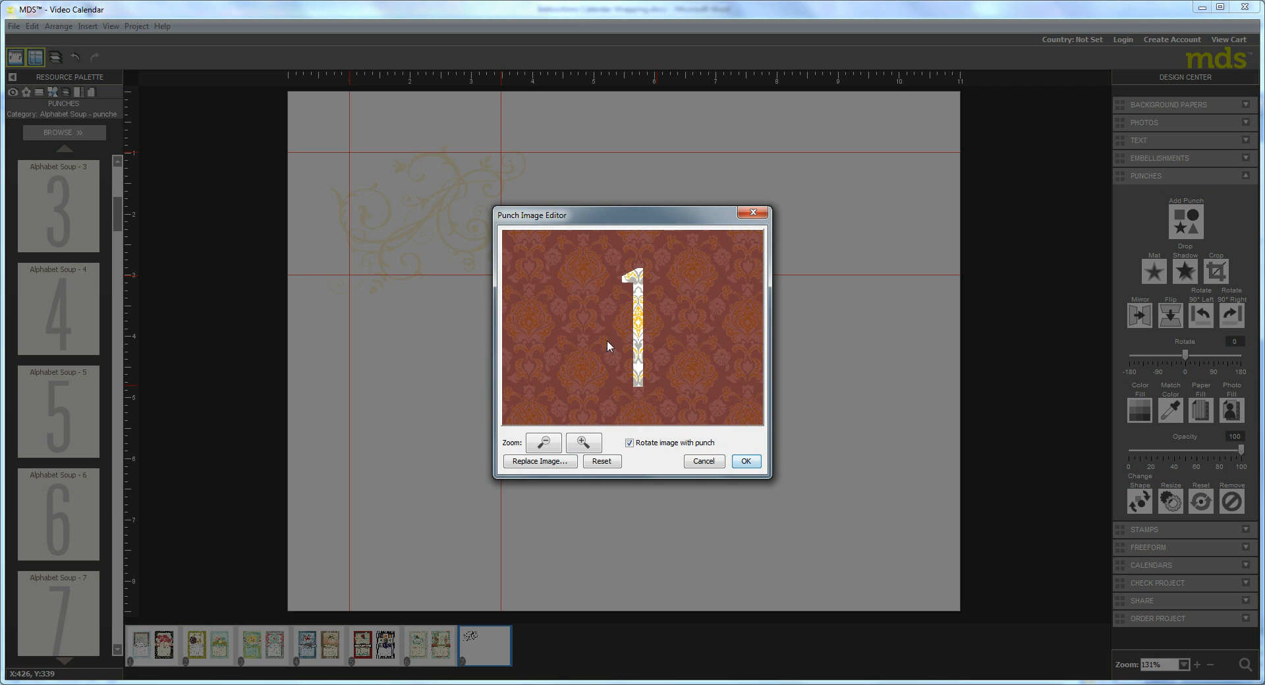
{"action": "left_click", "coordinate": [737, 461]}
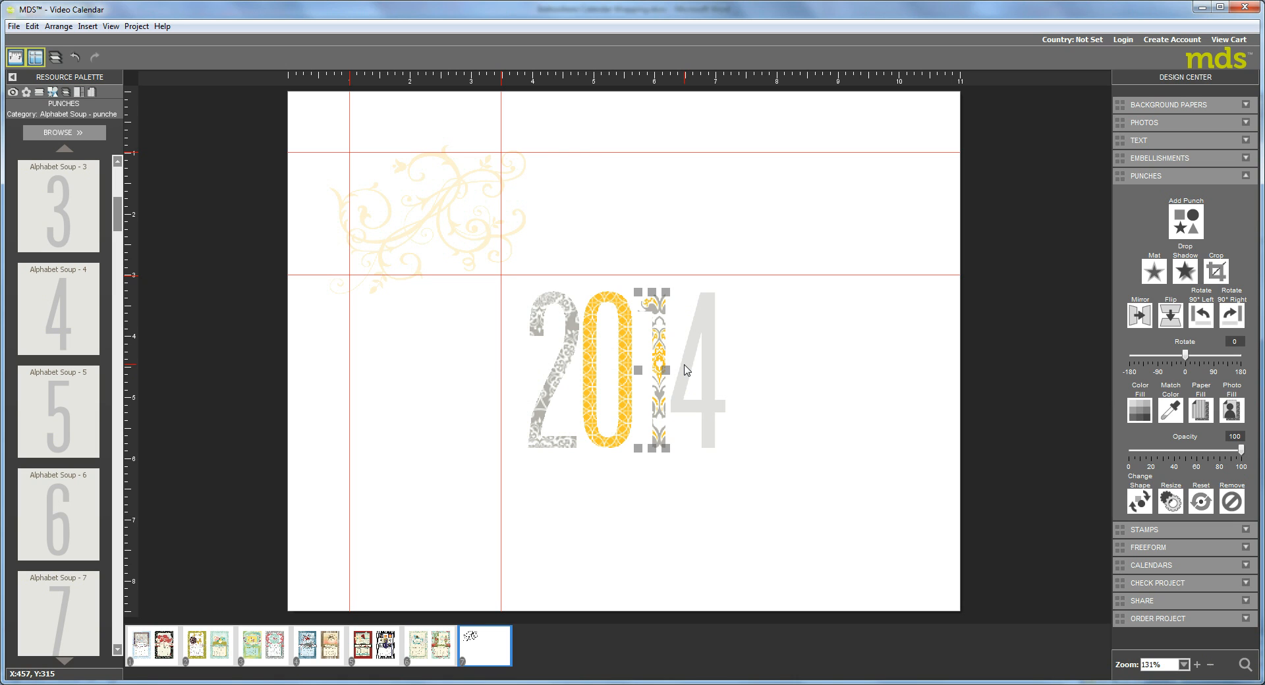
Step: Fill the 4 punch with the Eastern Elegance - 11 background paper
{"action": "left_click", "coordinate": [685, 363]}
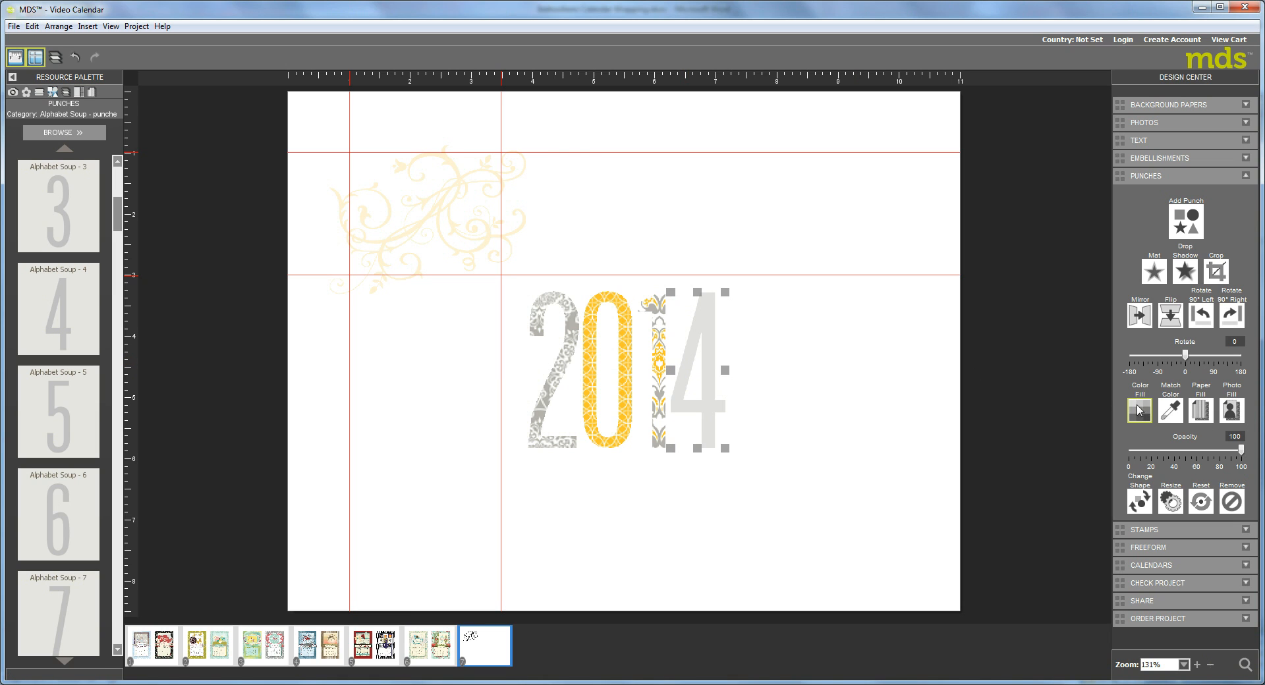
{"action": "left_click", "coordinate": [1200, 410]}
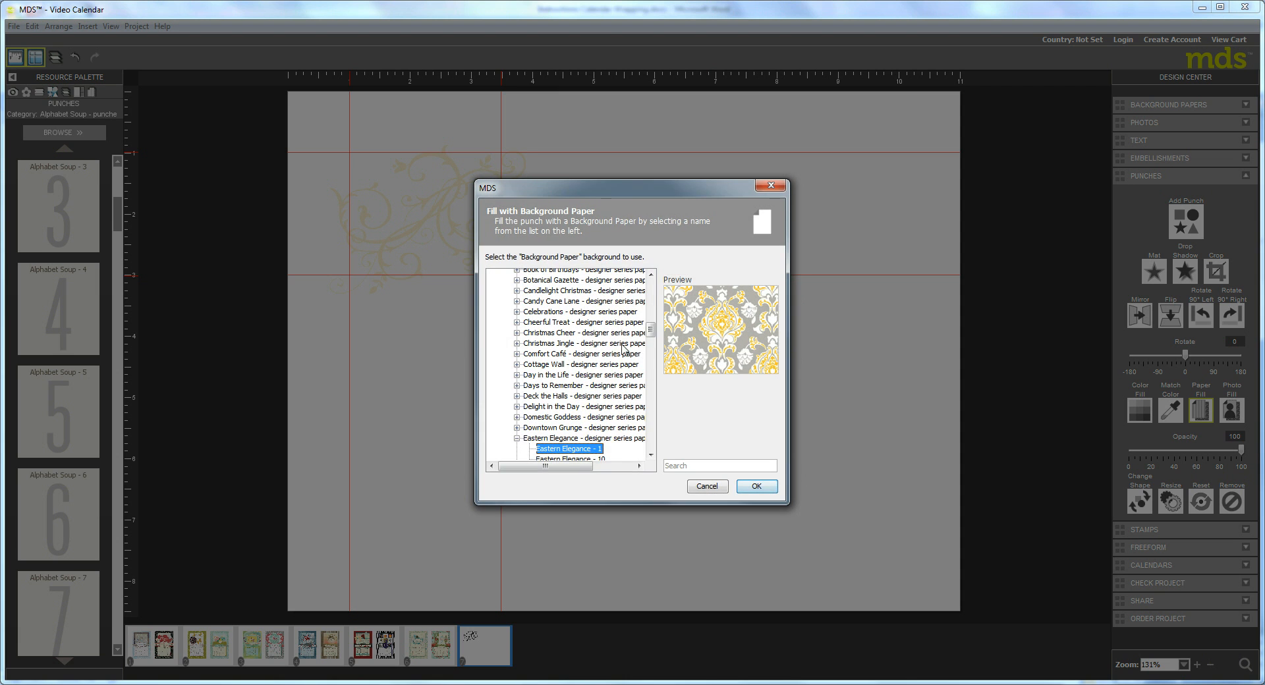
{"action": "left_click", "coordinate": [651, 454]}
{"action": "left_click", "coordinate": [651, 455]}
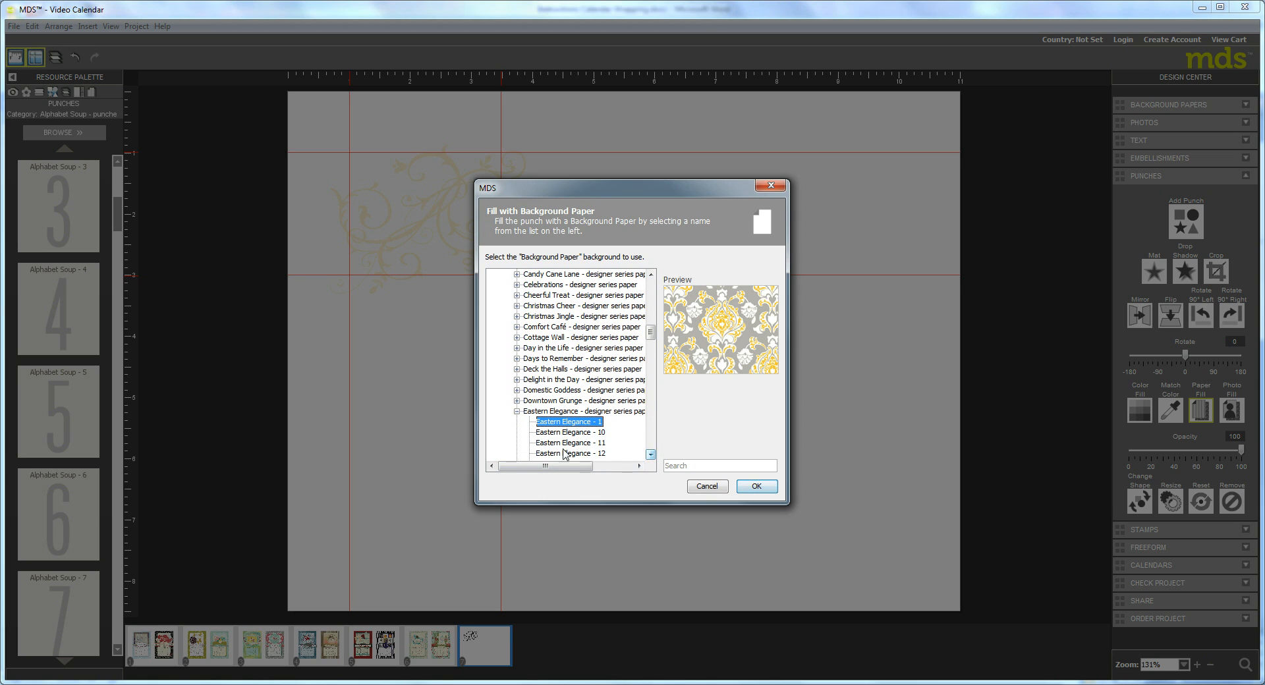
{"action": "left_click", "coordinate": [558, 443]}
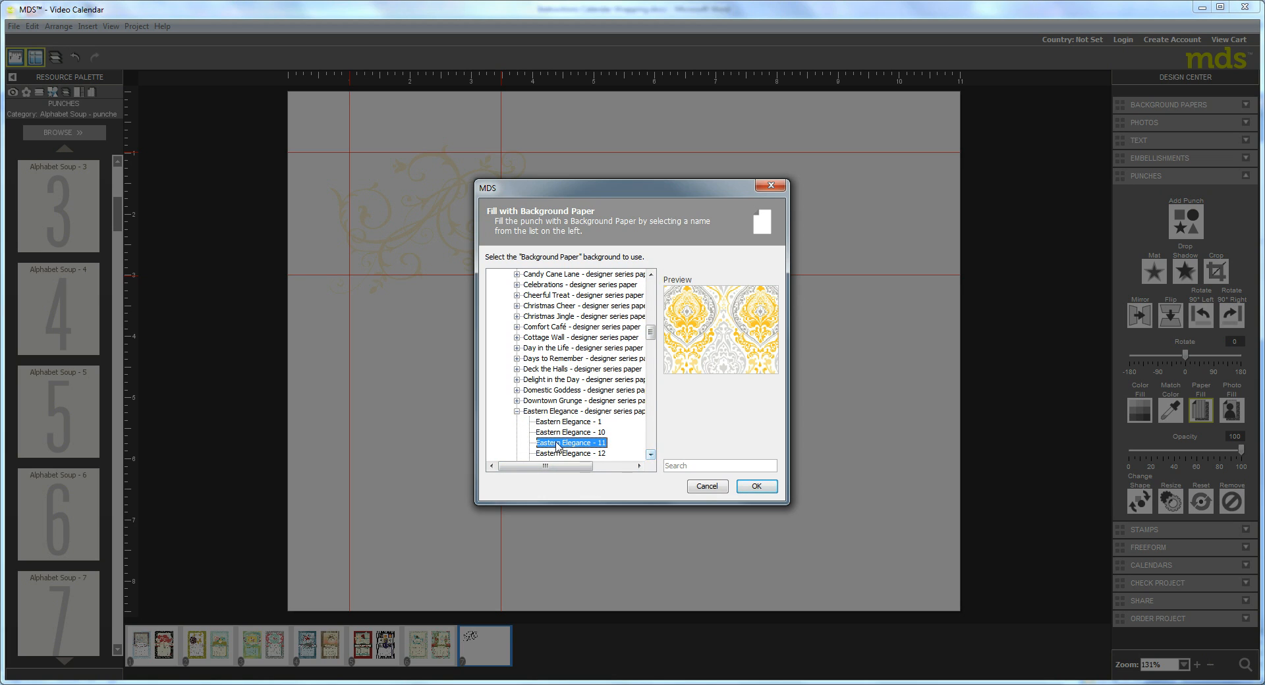
{"action": "left_click", "coordinate": [766, 487]}
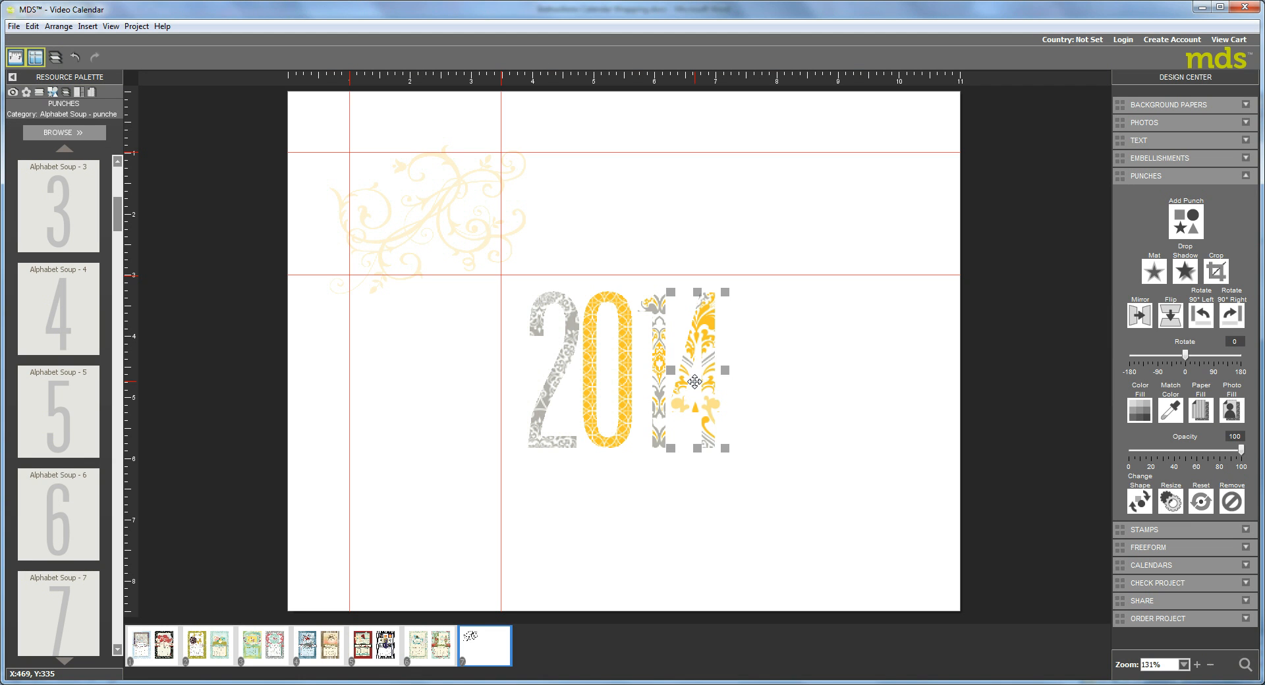
Step: Reposition the paper pattern inside the 4 punch so mostly its gray and white area fills the digit
{"action": "double_click", "coordinate": [694, 381]}
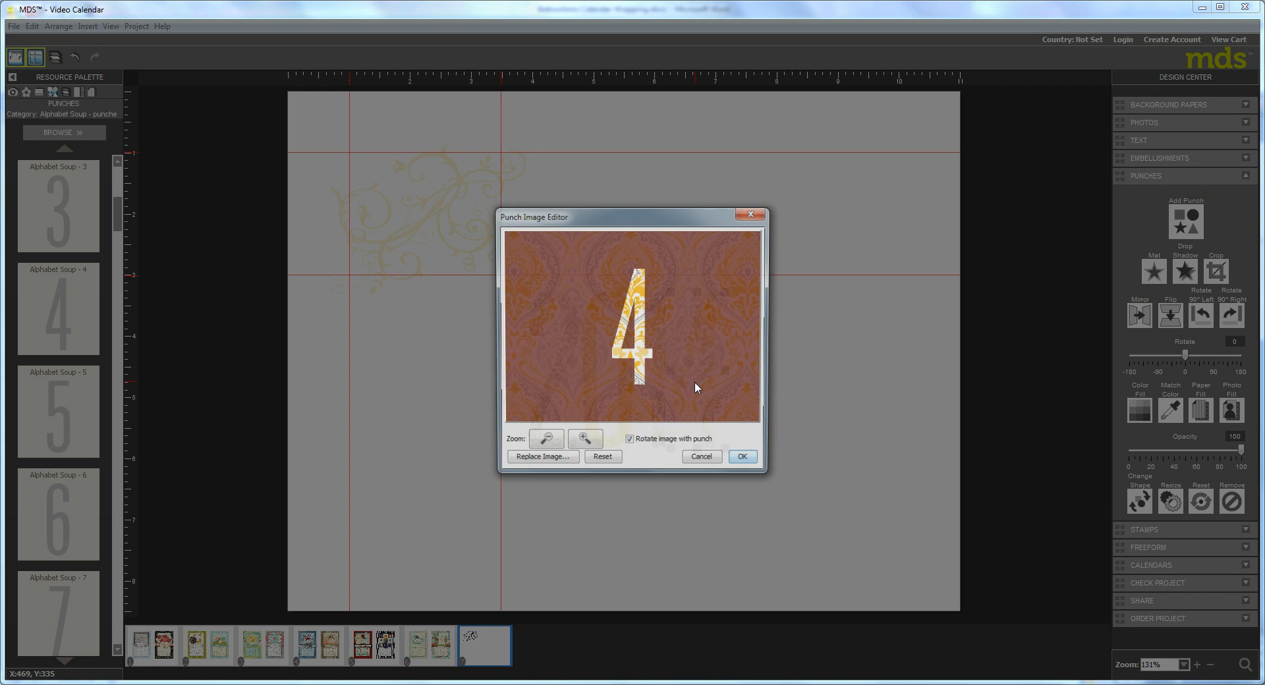
{"action": "left_click_drag", "start_coordinate": [644, 361], "coordinate": [583, 337]}
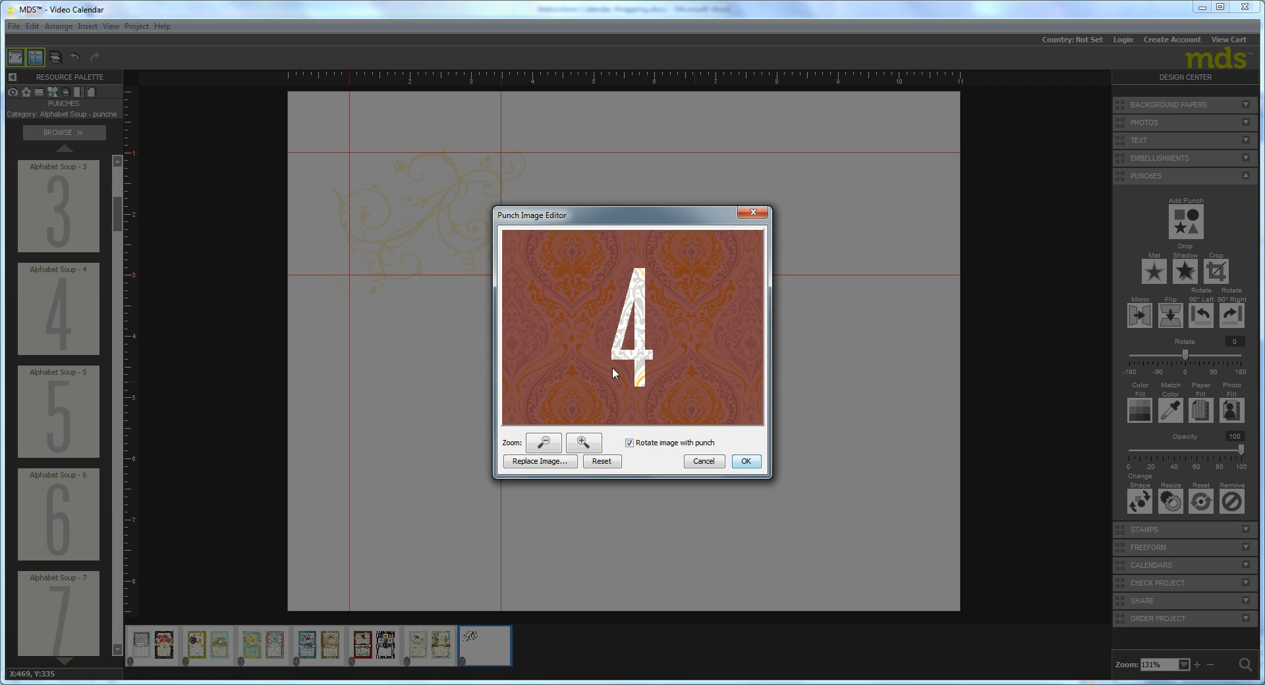
{"action": "left_click", "coordinate": [746, 461]}
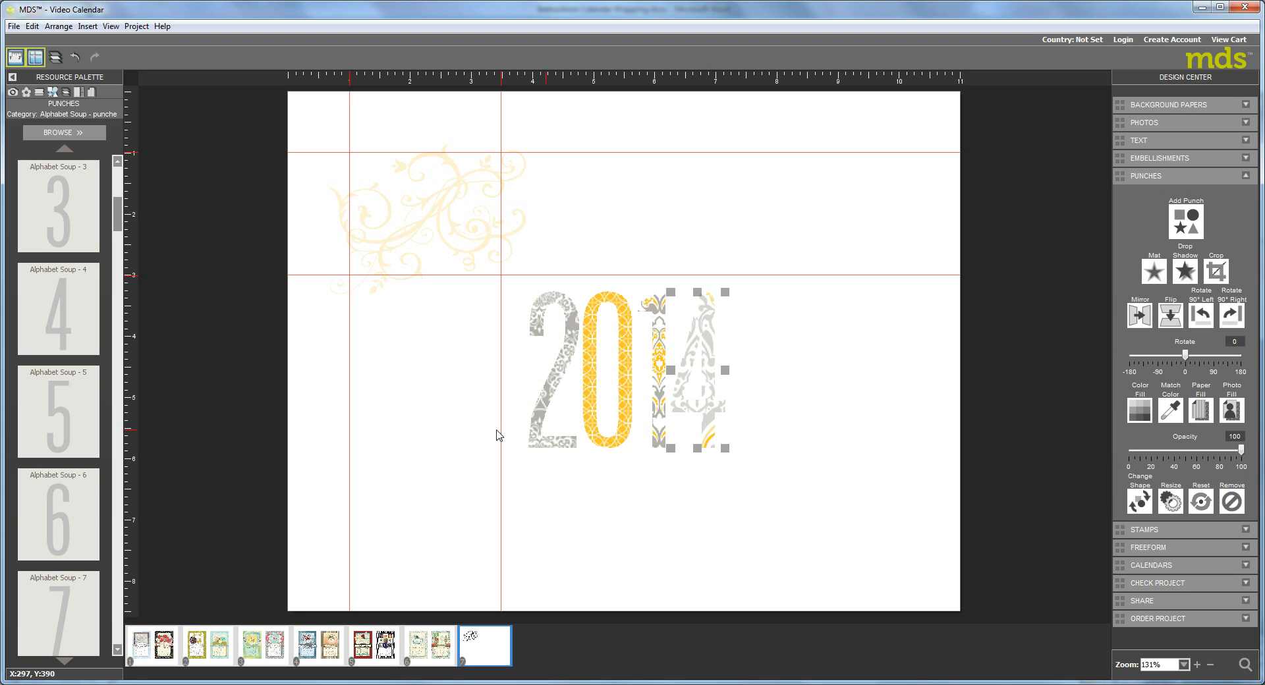
Step: Apply a black drop shadow with 35% opacity and blur 5 to all four digit punches
{"action": "left_click", "coordinate": [533, 423], "text": "ctrl"}
{"action": "left_click", "coordinate": [618, 406], "text": "ctrl"}
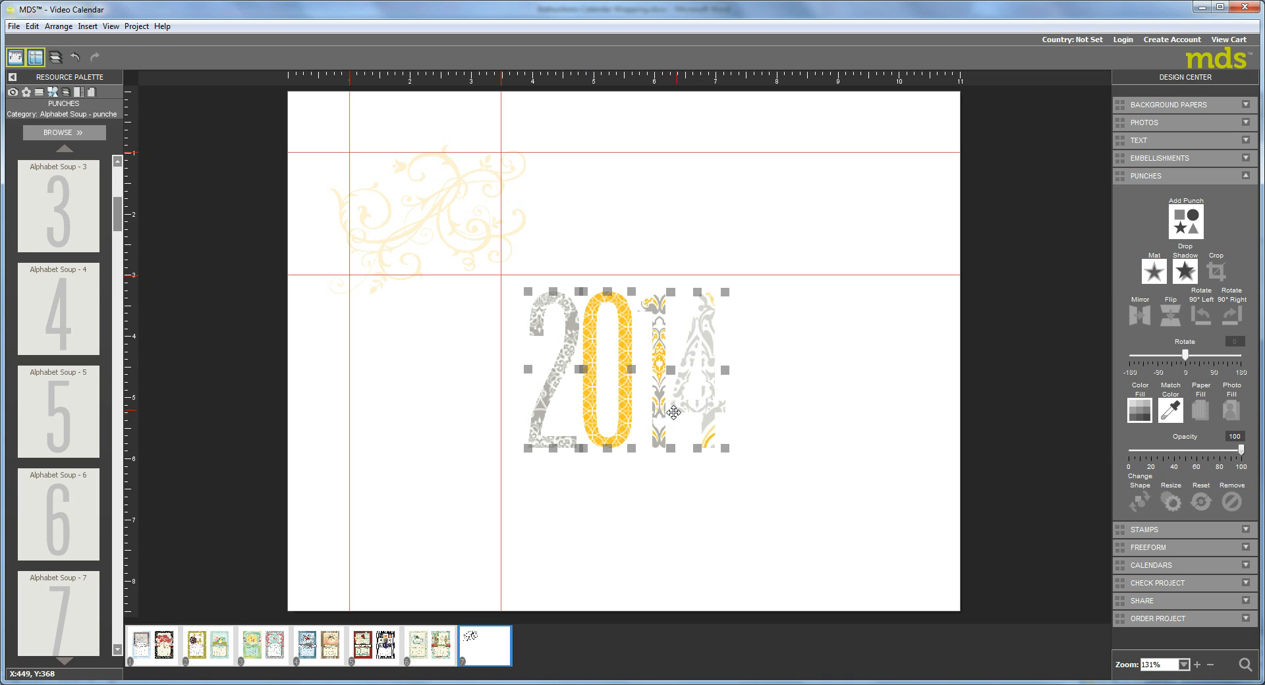
{"action": "left_click", "coordinate": [655, 422], "text": "ctrl"}
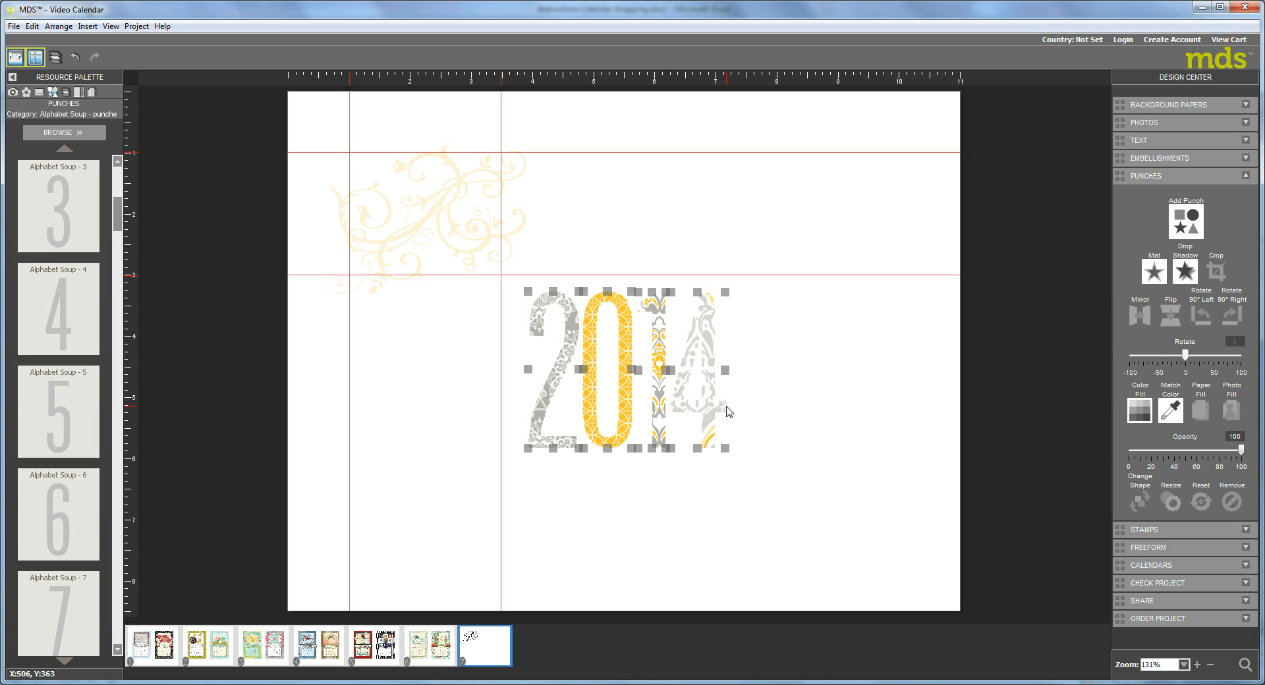
{"action": "left_click", "coordinate": [1196, 275]}
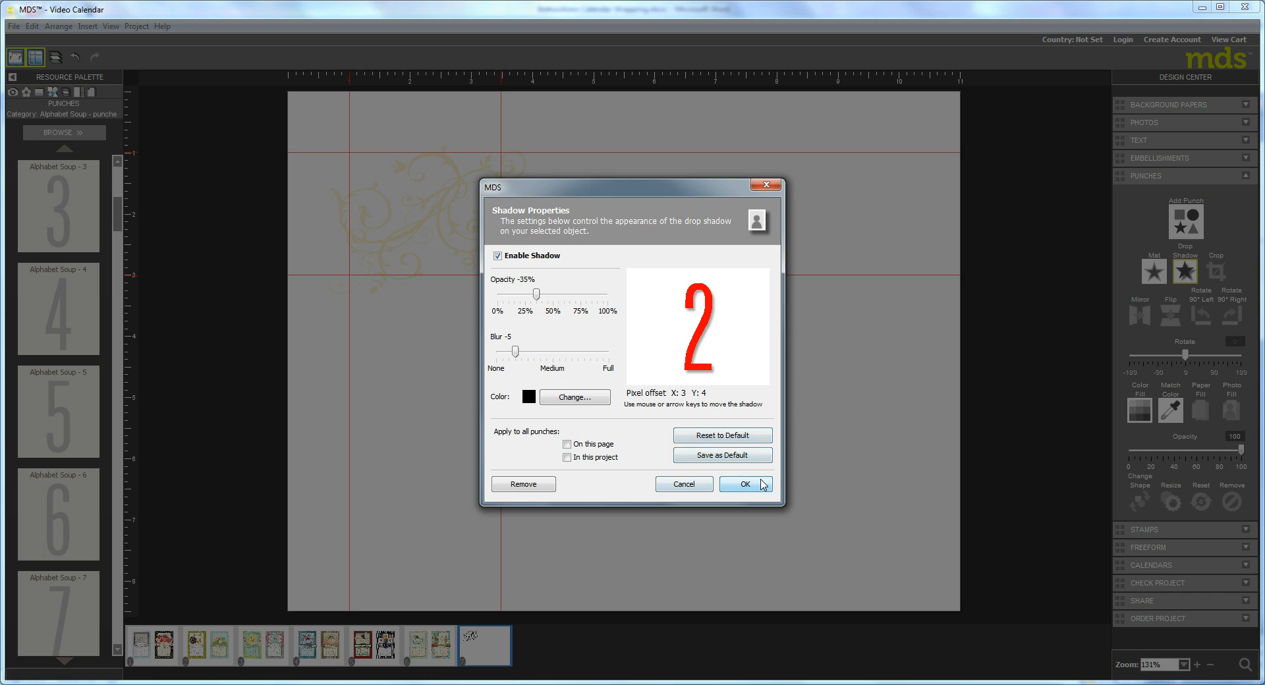
{"action": "left_click", "coordinate": [762, 485]}
Step: Add a size 1 mat in light gray from the Stampin' Up! palette around the four digit punches
{"action": "left_click", "coordinate": [1154, 271]}
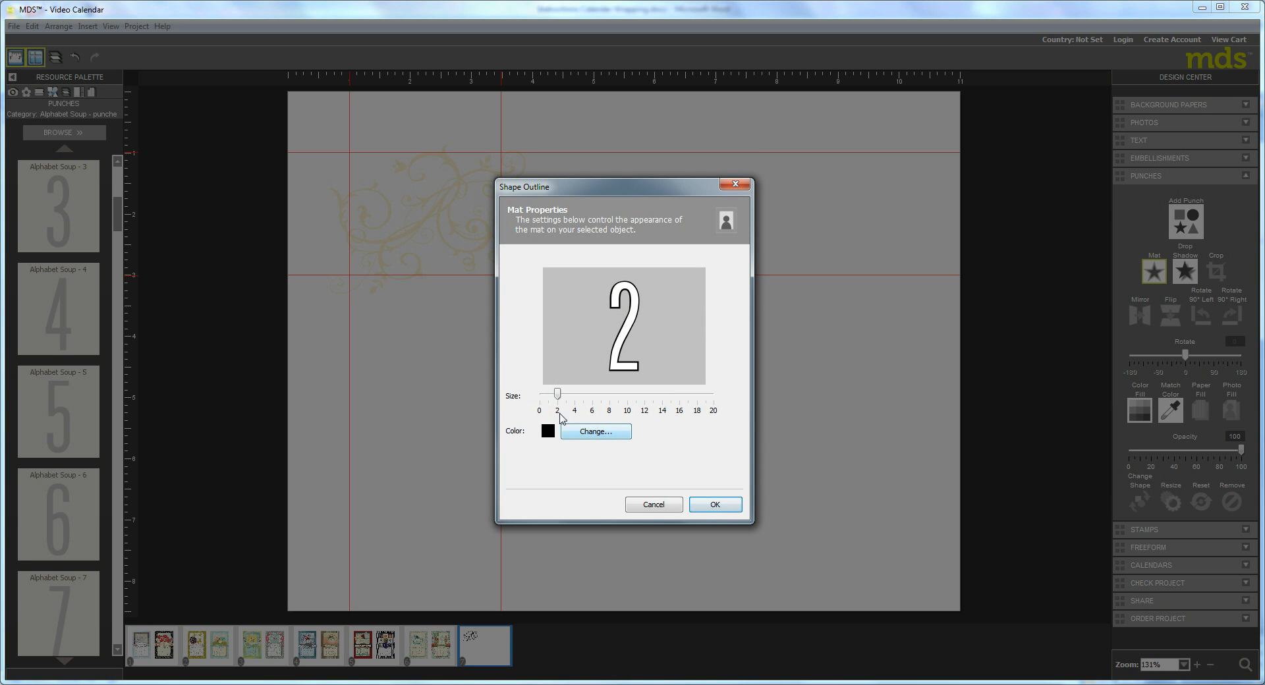
{"action": "left_click_drag", "start_coordinate": [558, 397], "coordinate": [552, 397]}
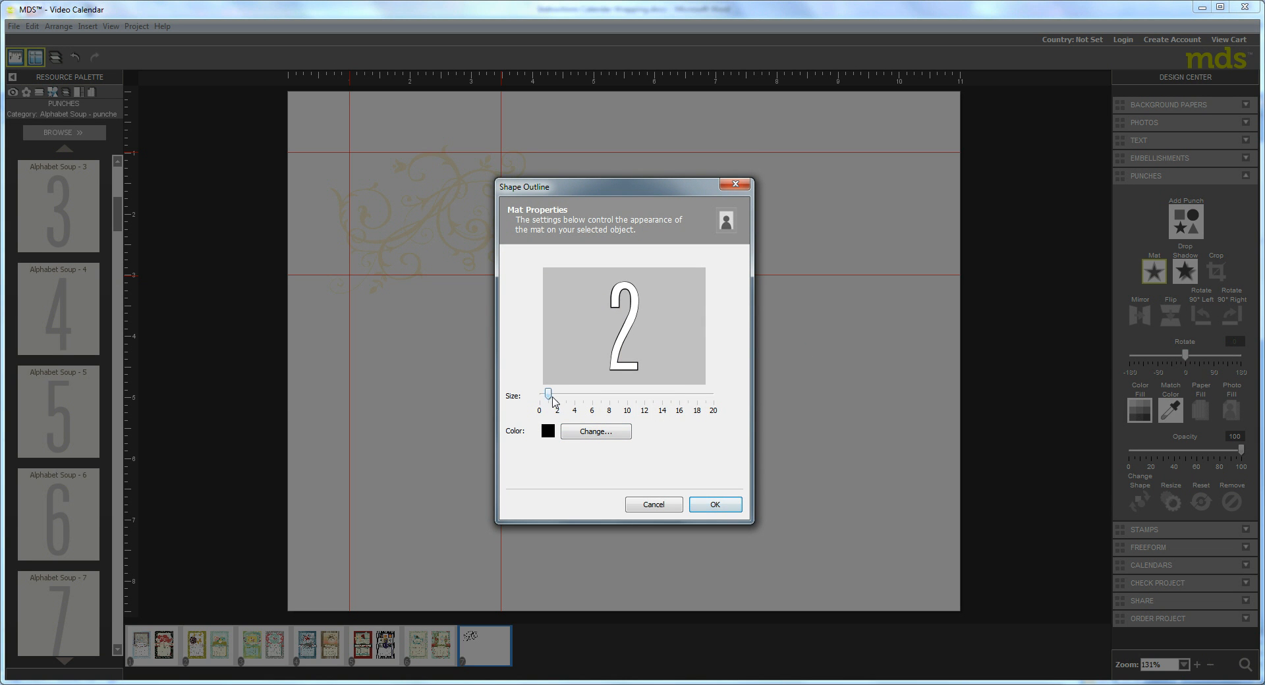
{"action": "left_click", "coordinate": [627, 434]}
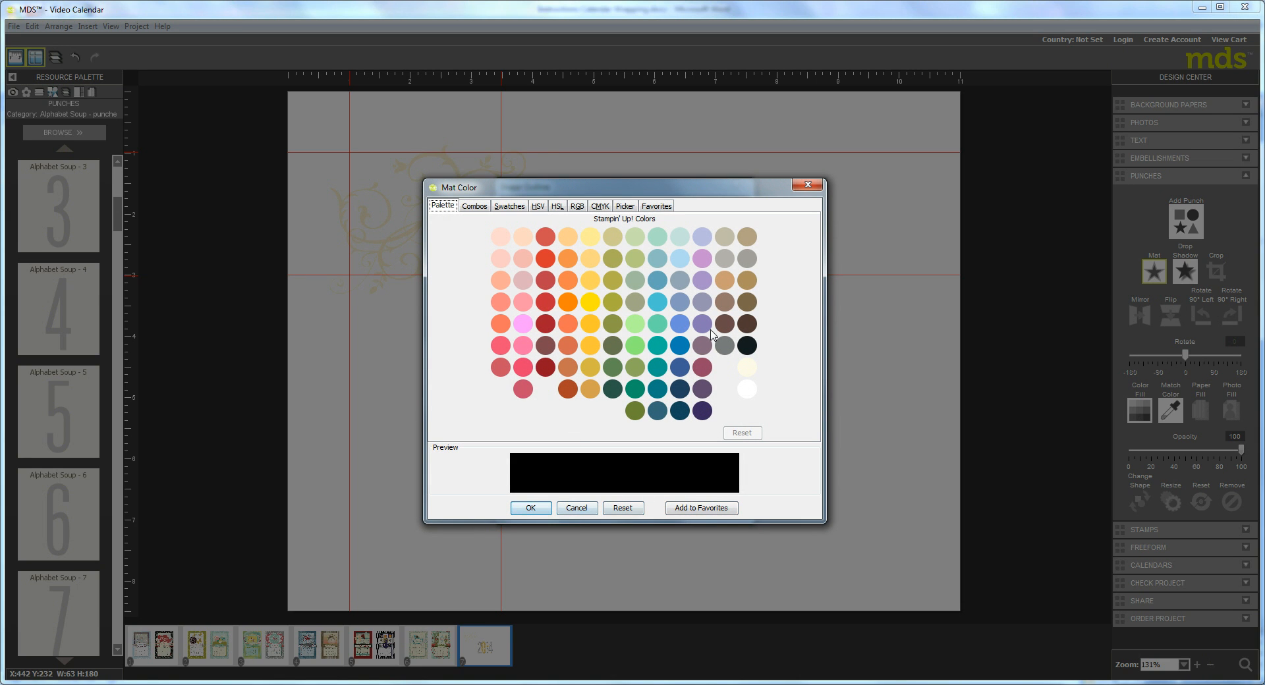
{"action": "left_click", "coordinate": [723, 262]}
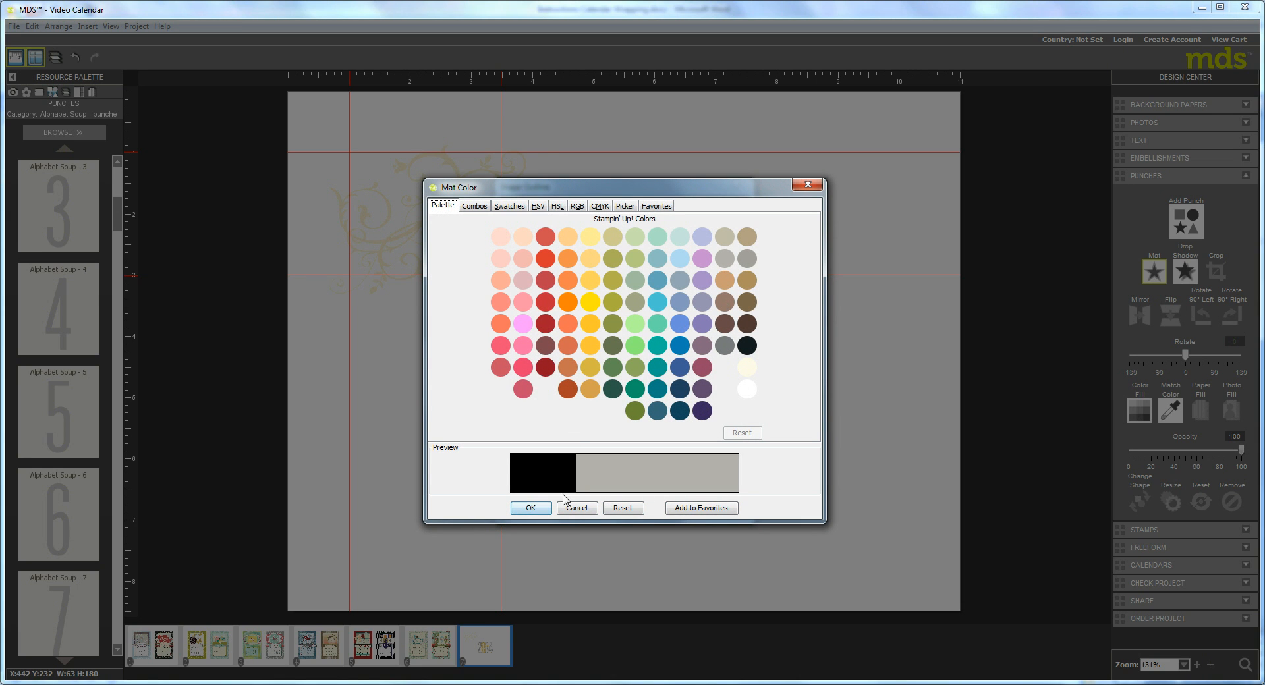
{"action": "left_click", "coordinate": [527, 508]}
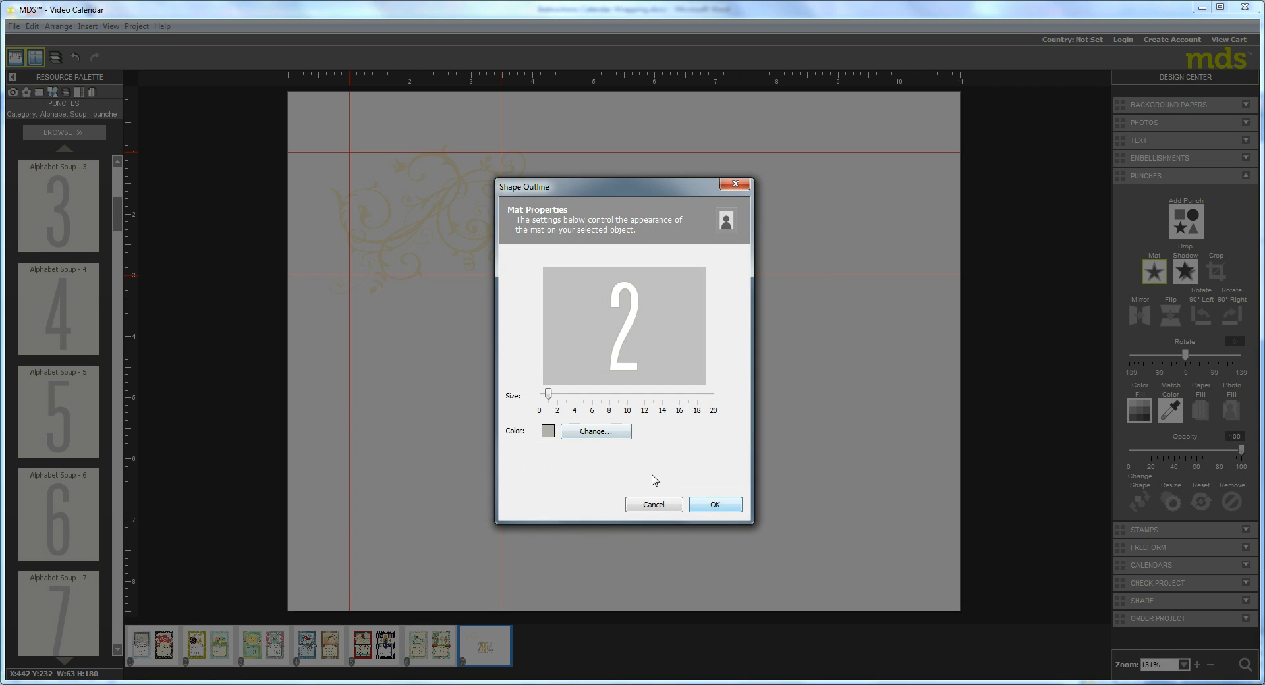
{"action": "left_click", "coordinate": [703, 506]}
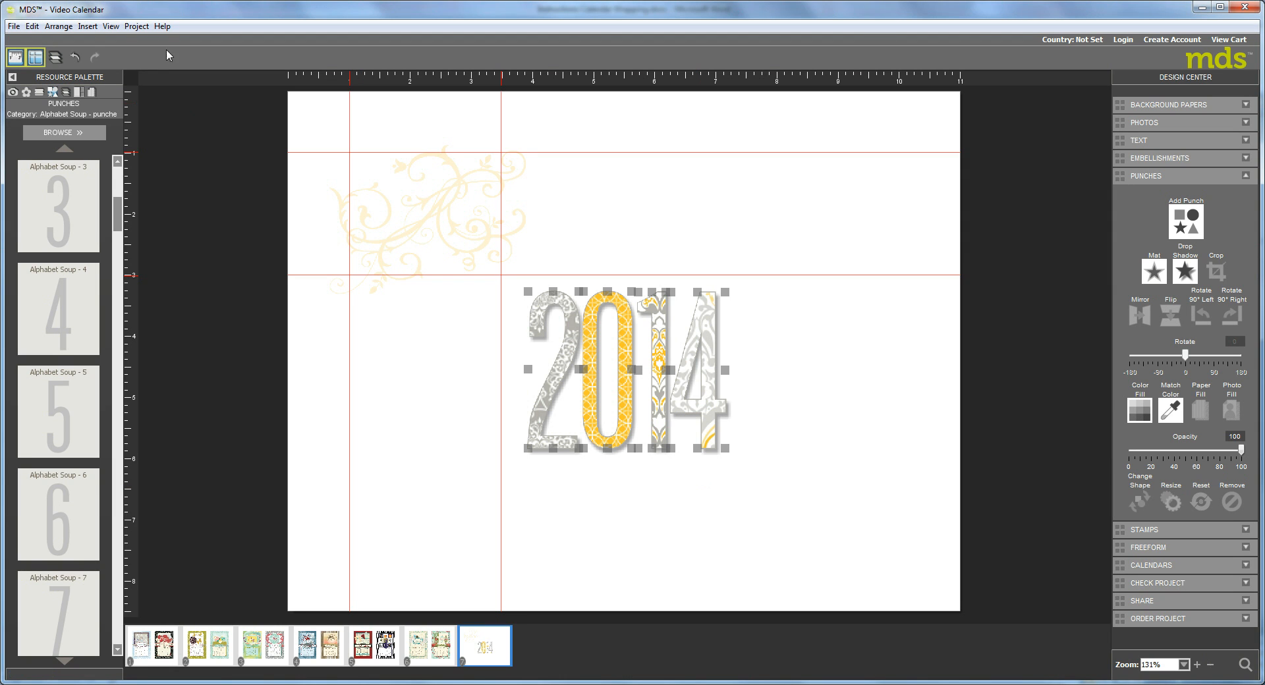
Step: Align the four digit punches along their bottoms and group them
{"action": "left_click", "coordinate": [59, 26]}
{"action": "mouse_move", "coordinate": [74, 57]}
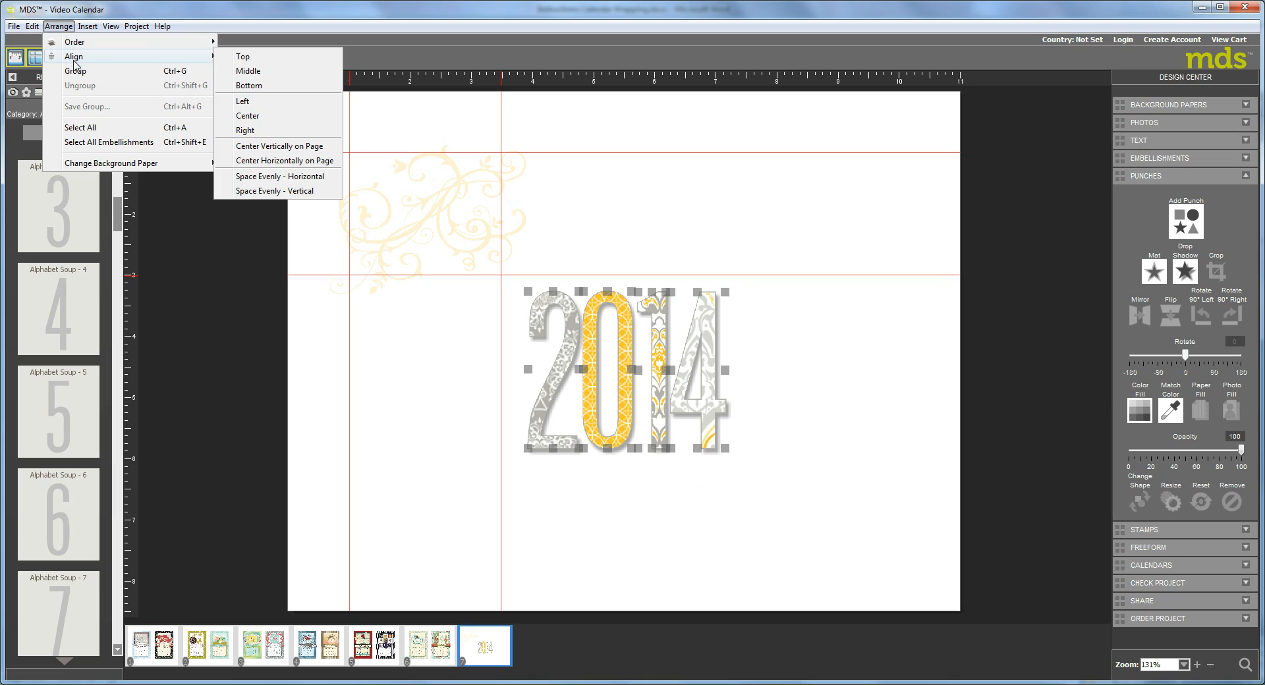
{"action": "left_click", "coordinate": [250, 88]}
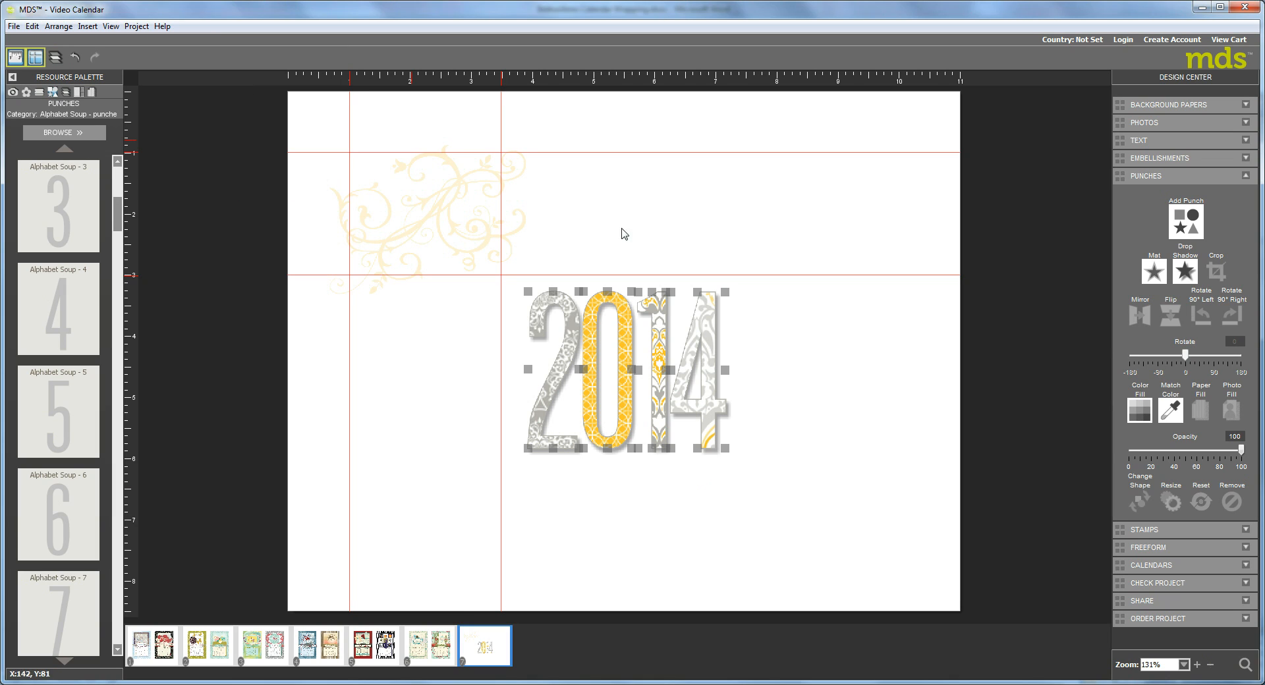
{"action": "left_click", "coordinate": [58, 26]}
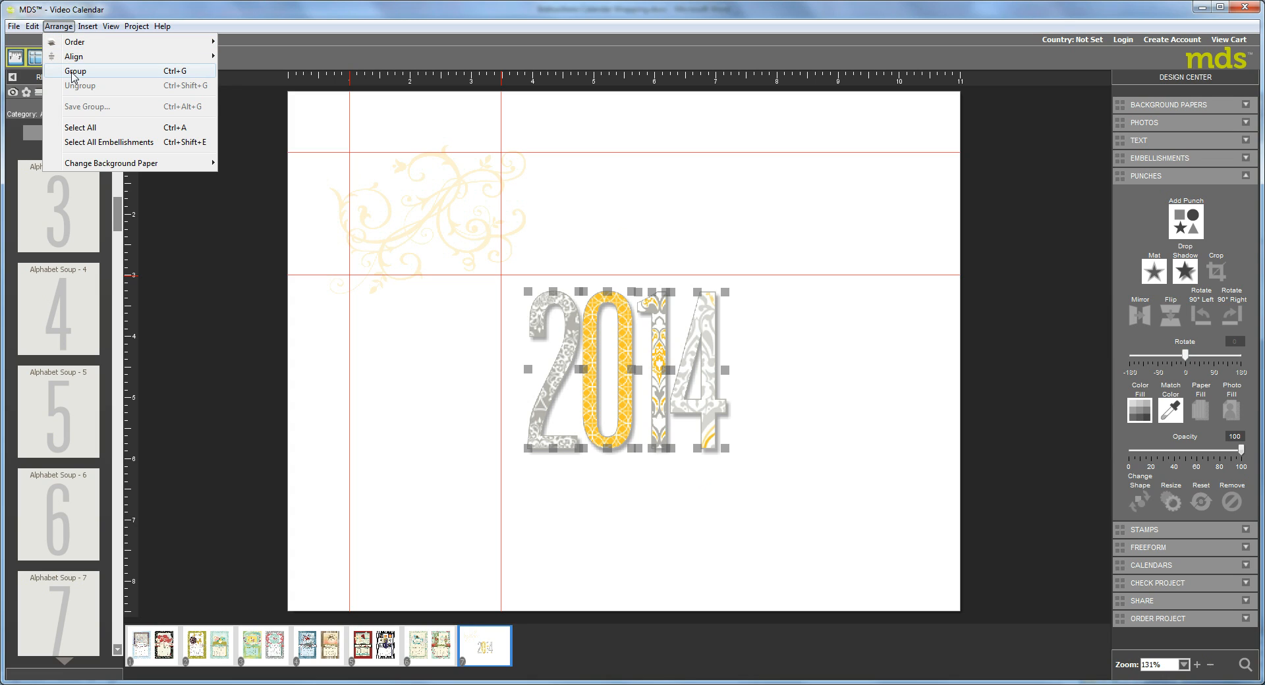
{"action": "left_click", "coordinate": [75, 72]}
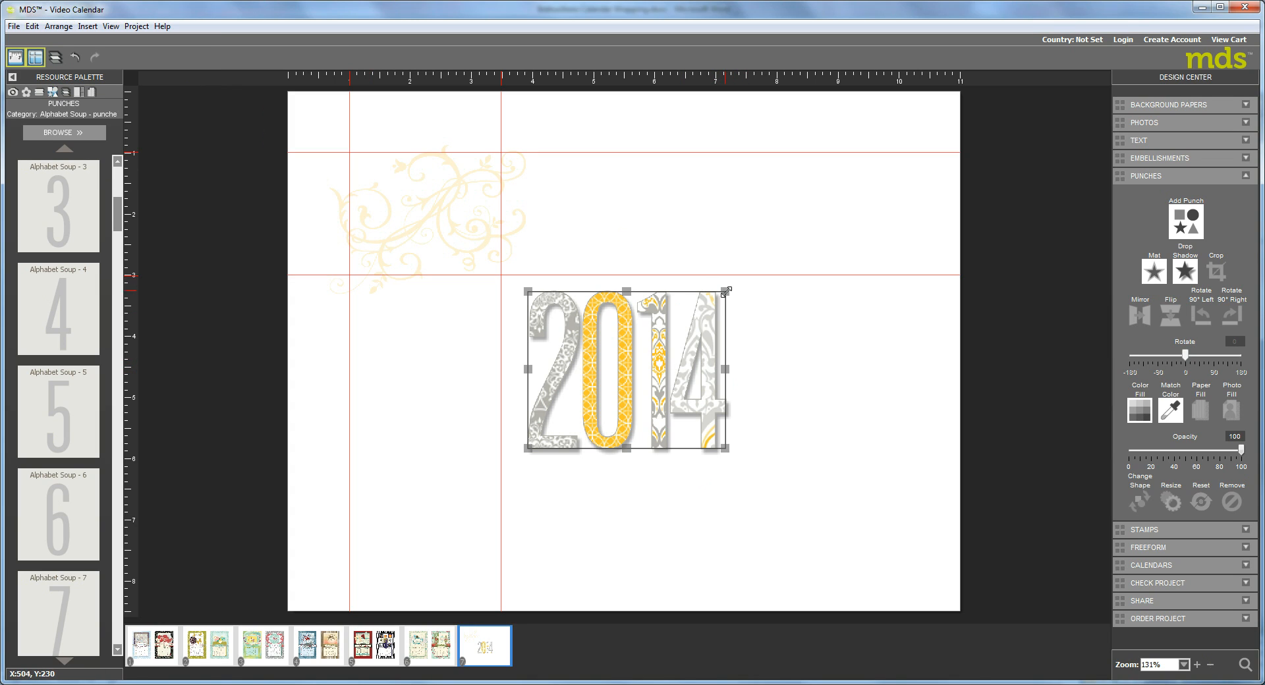
Step: Shrink the 2014 group to about half its size and place it over the flourish stamp, just below the upper horizontal guide
{"action": "left_click_drag", "start_coordinate": [726, 292], "coordinate": [635, 363]}
{"action": "left_click_drag", "start_coordinate": [601, 400], "coordinate": [446, 204]}
{"action": "left_click_drag", "start_coordinate": [607, 237], "coordinate": [607, 236]}
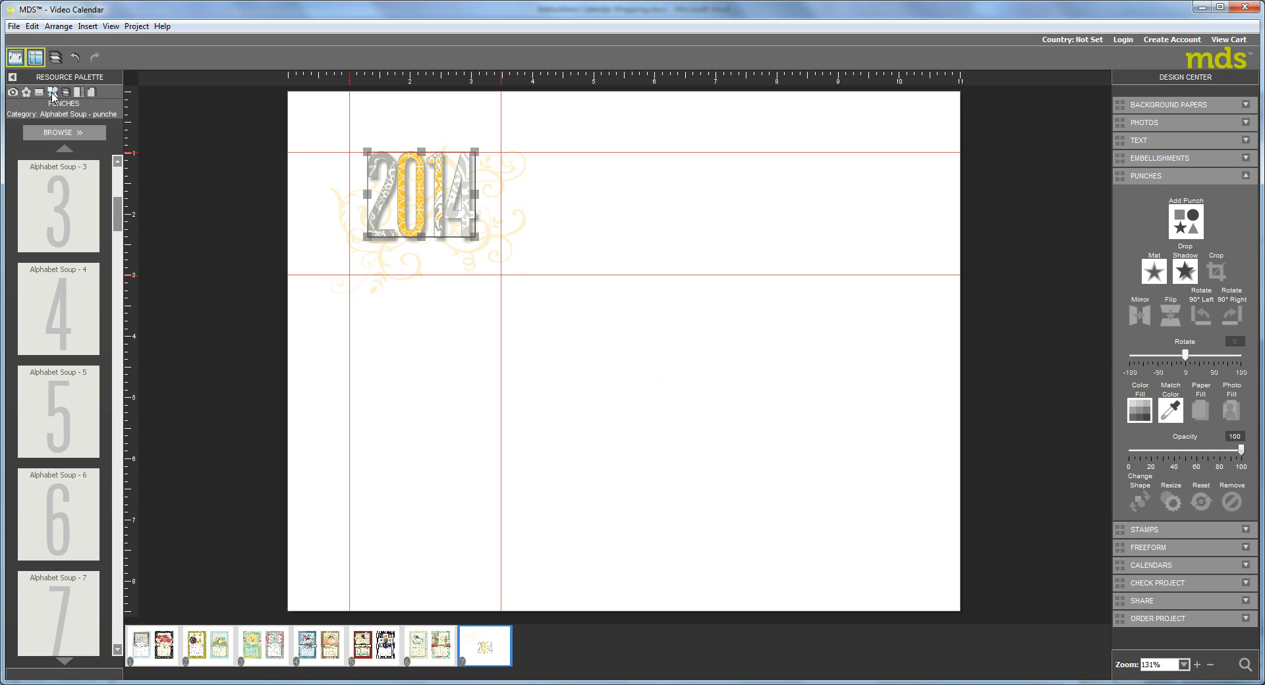
Step: Load the Smitten Alphabet Punch category and place its letter c on the empty page area below the guides
{"action": "left_click", "coordinate": [56, 135]}
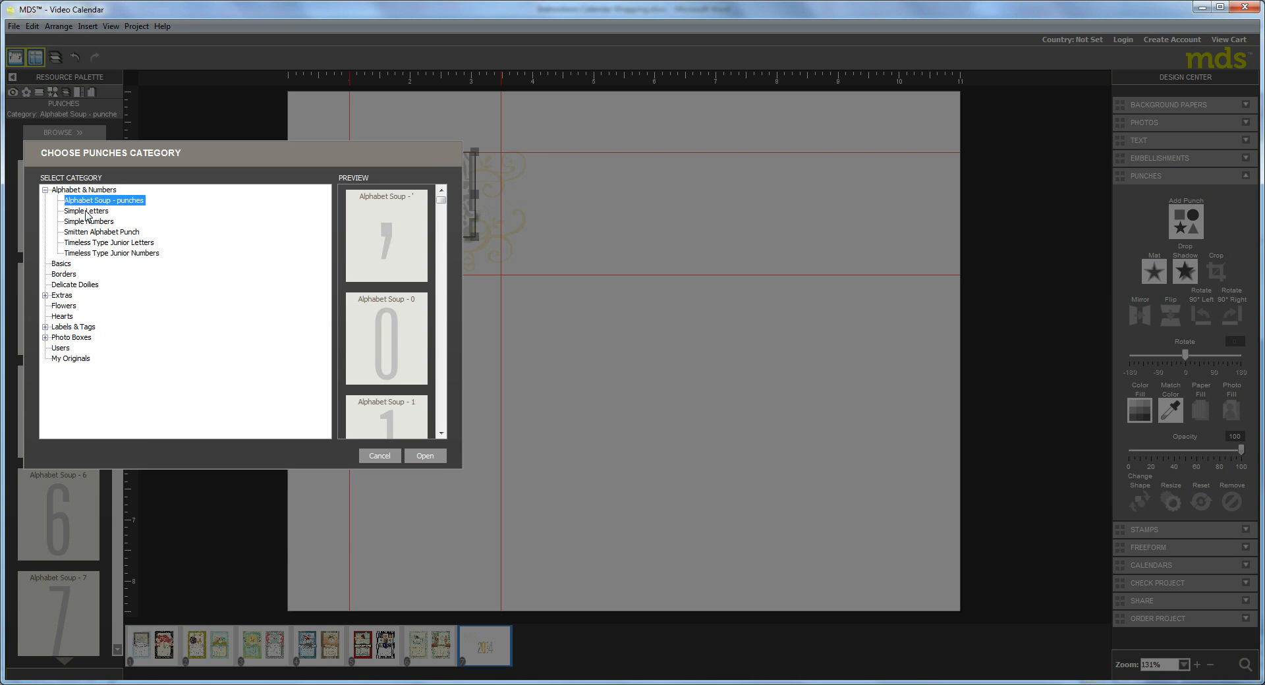
{"action": "left_click", "coordinate": [88, 211]}
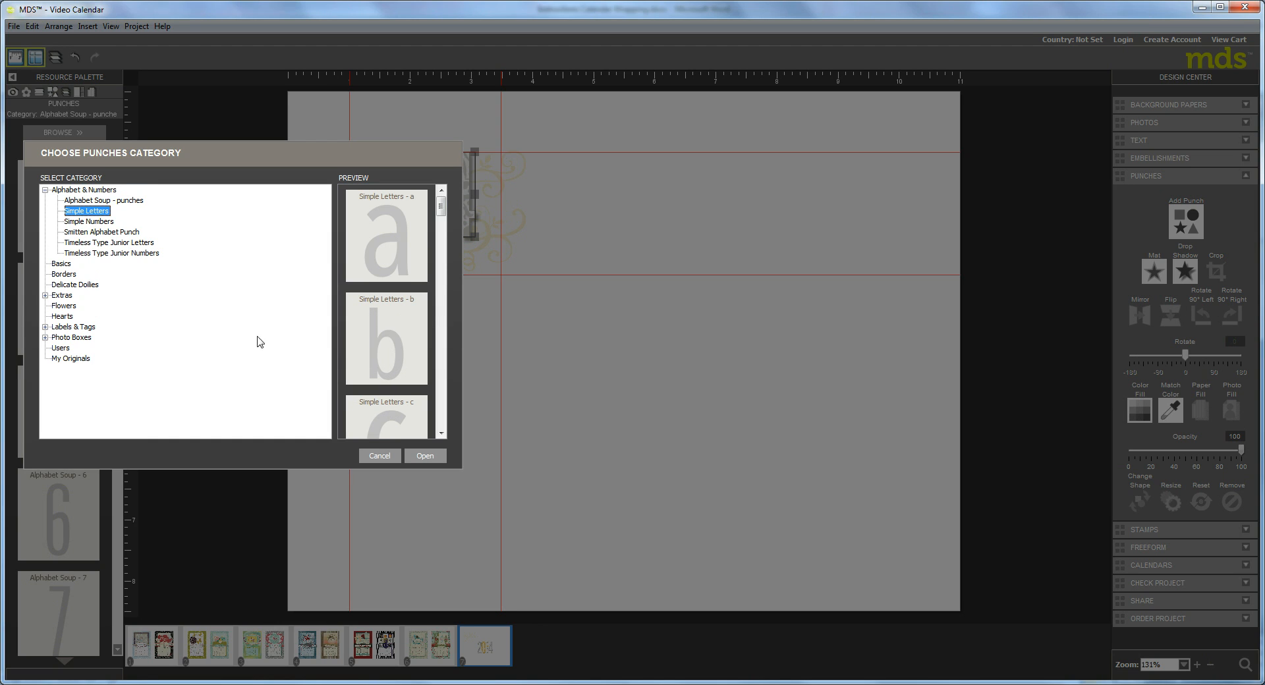
{"action": "left_click", "coordinate": [77, 233]}
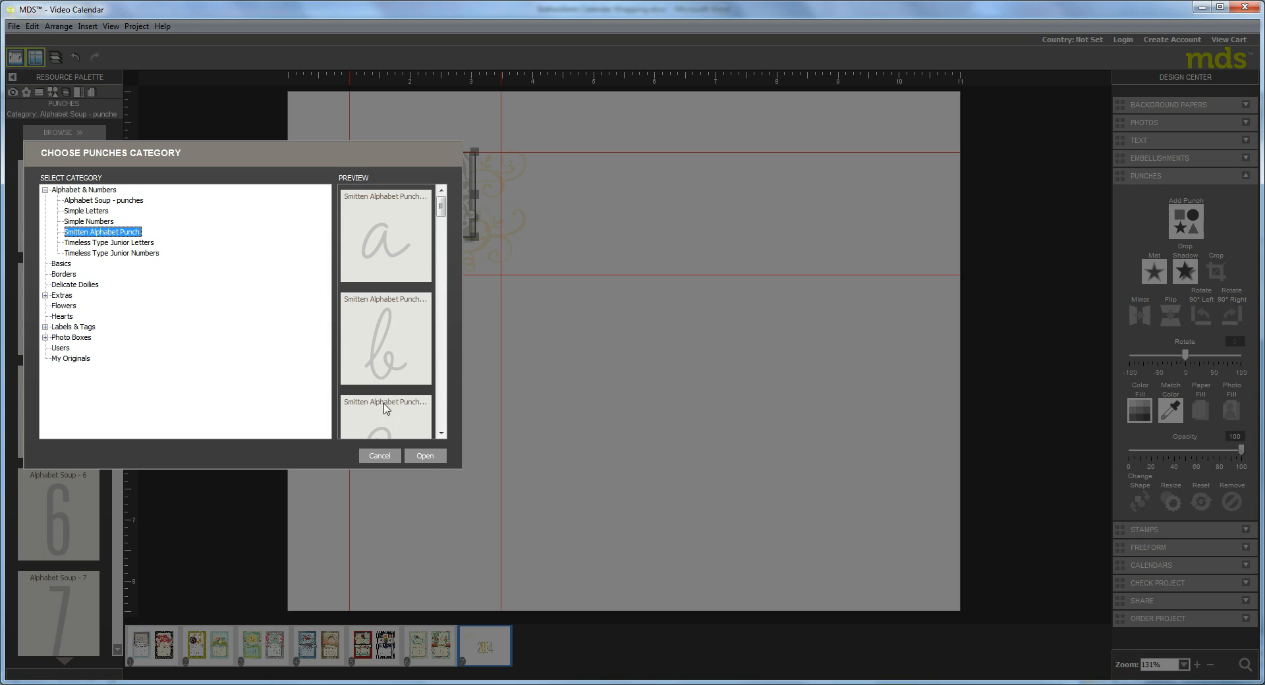
{"action": "left_click", "coordinate": [425, 456]}
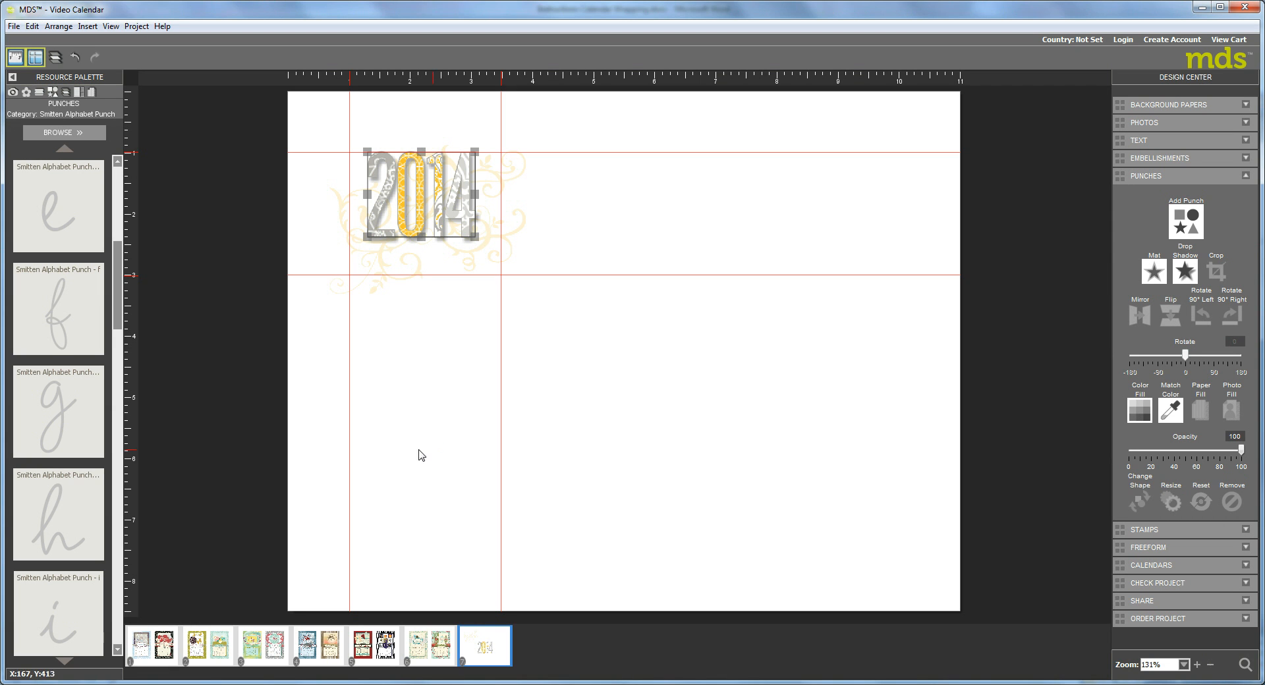
{"action": "scroll", "coordinate": [118, 276], "scroll_direction": "up", "scroll_amount": 4}
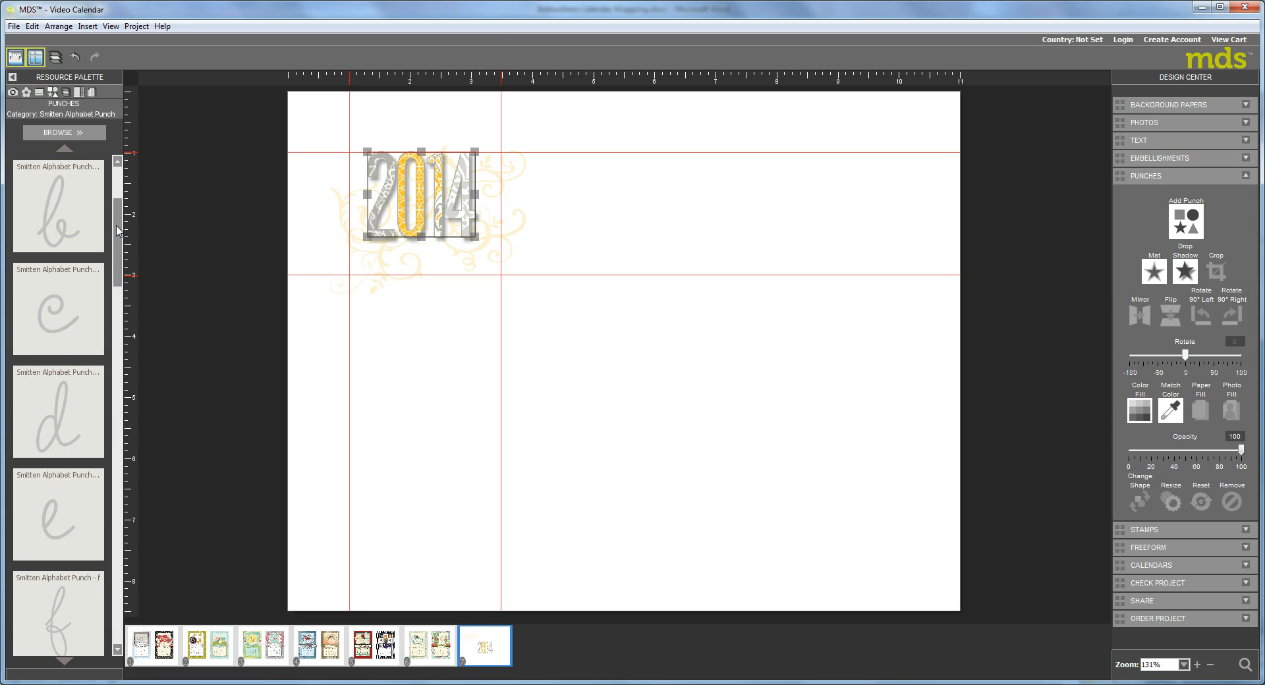
{"action": "left_click_drag", "start_coordinate": [55, 436], "coordinate": [541, 406]}
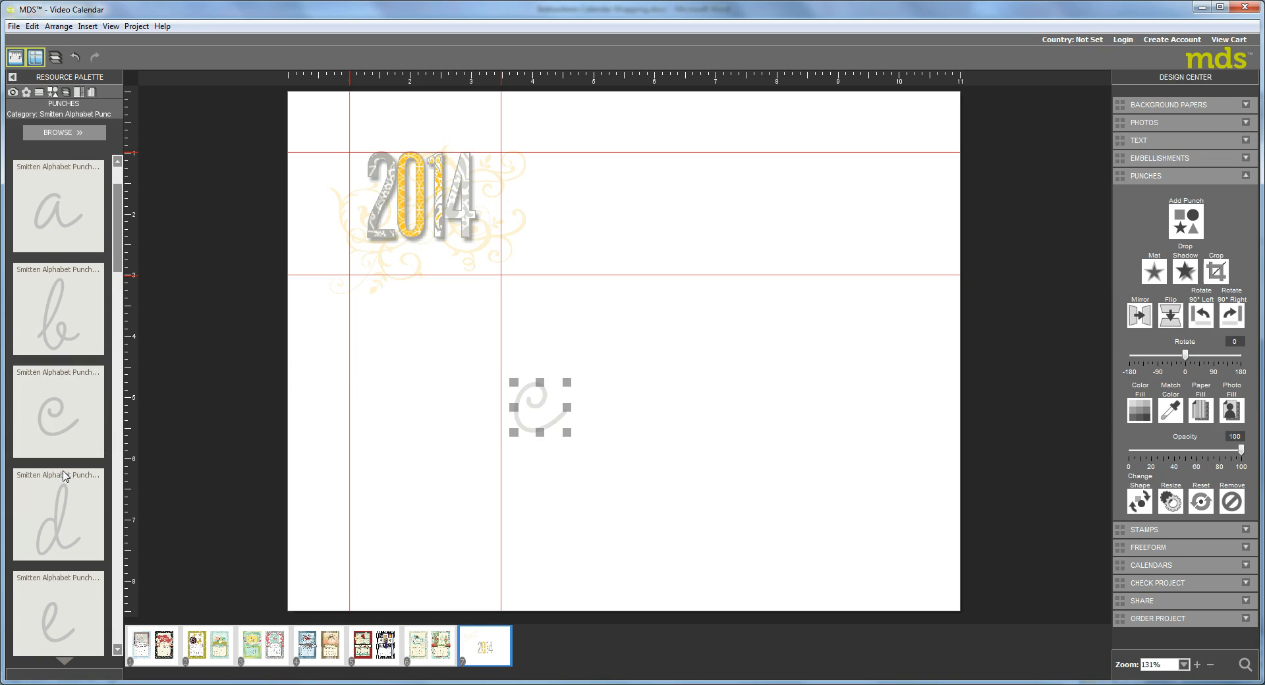
Step: Place the Smitten Alphabet Punch letters a, l, e and d in a row after the c
{"action": "left_click_drag", "start_coordinate": [41, 224], "coordinate": [594, 408]}
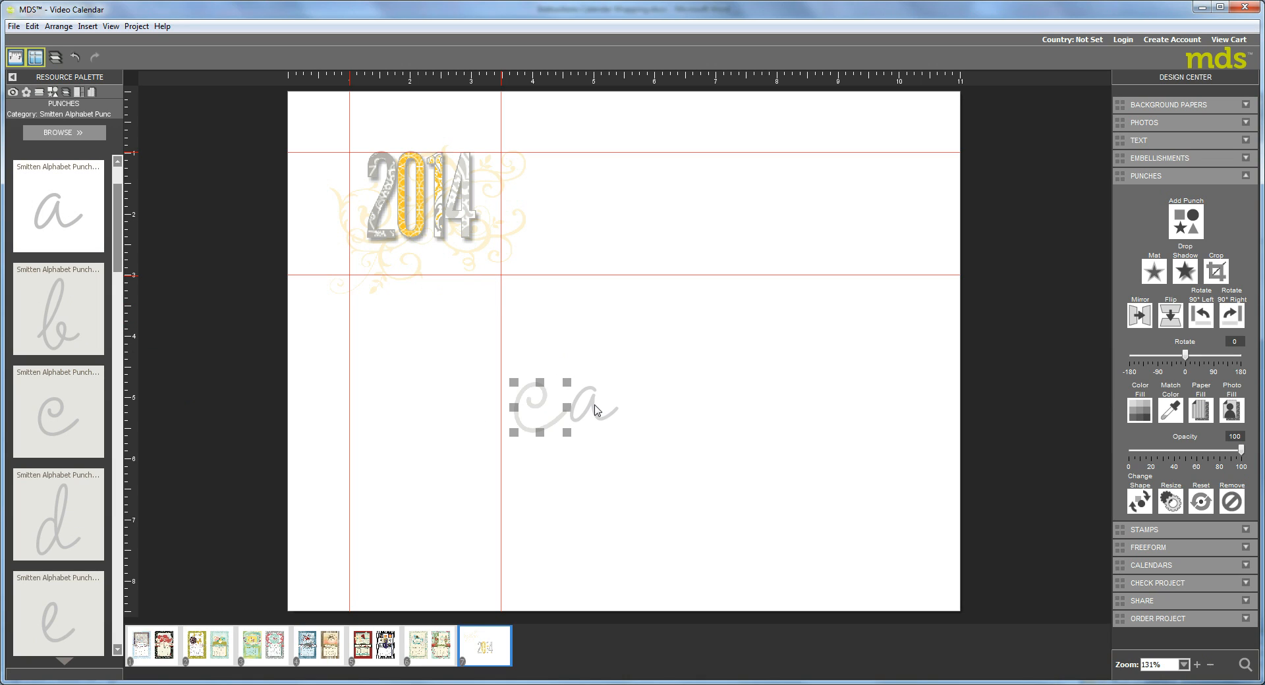
{"action": "left_click", "coordinate": [121, 614]}
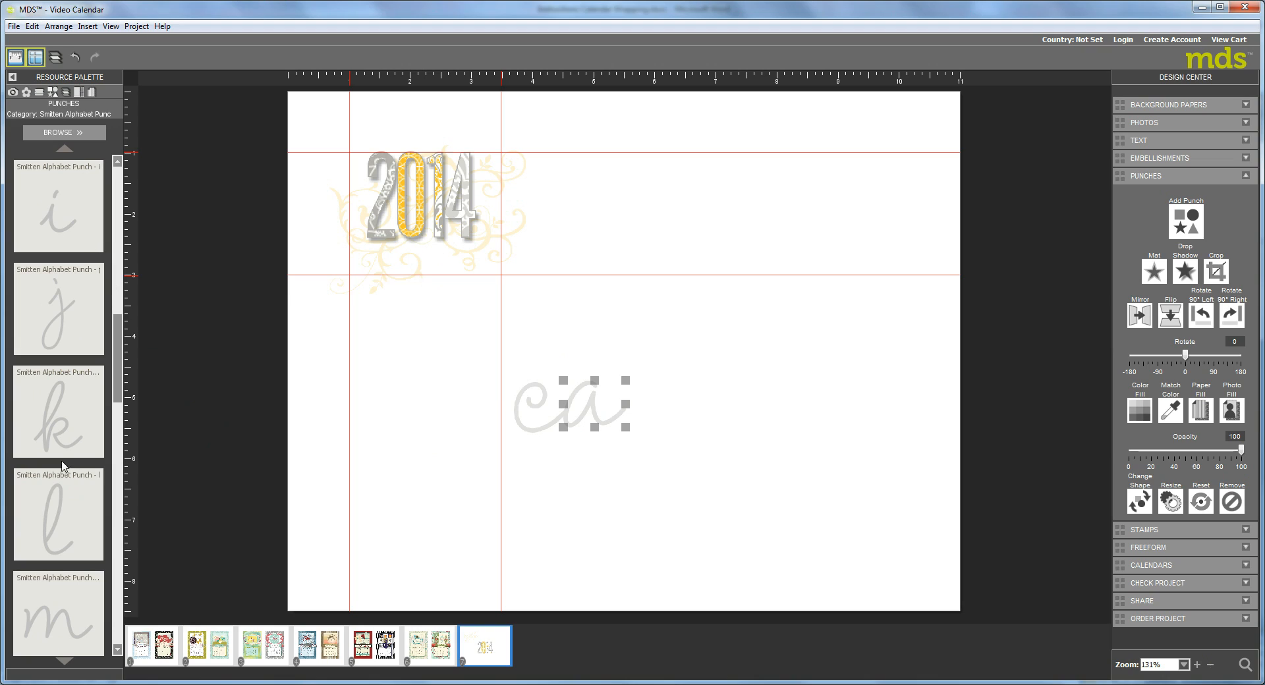
{"action": "left_click_drag", "start_coordinate": [69, 523], "coordinate": [656, 406]}
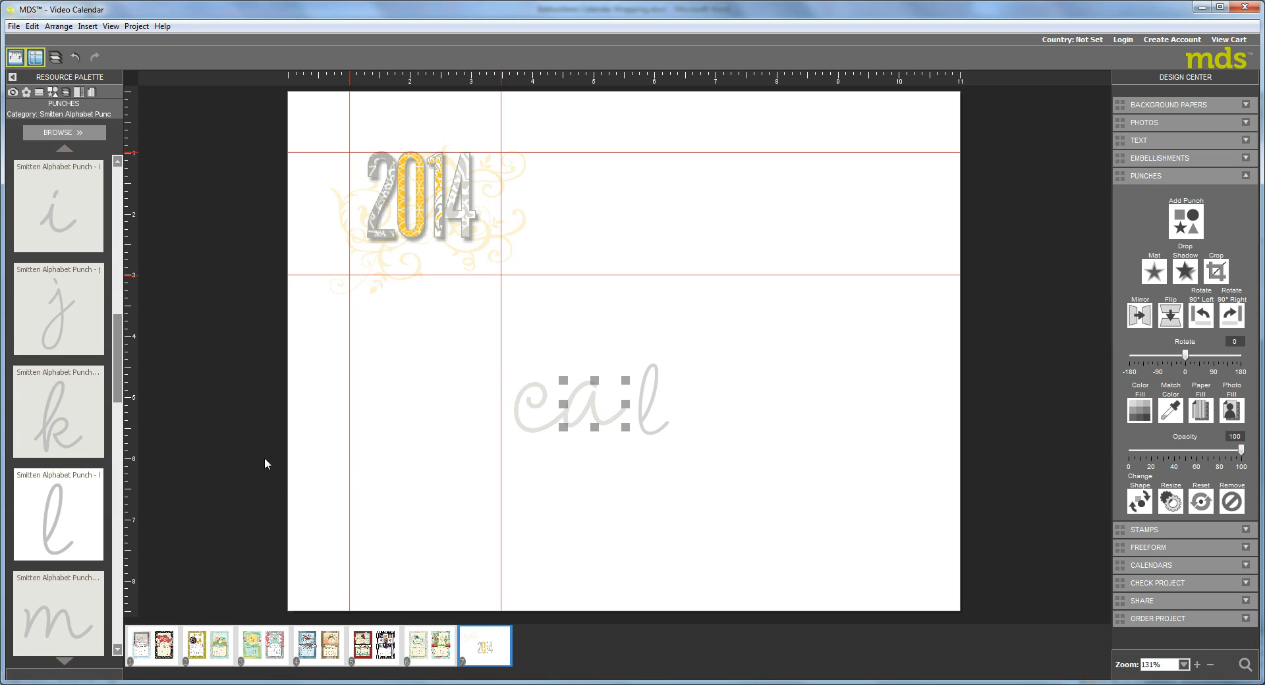
{"action": "scroll", "coordinate": [117, 193], "scroll_direction": "up", "scroll_amount": 3}
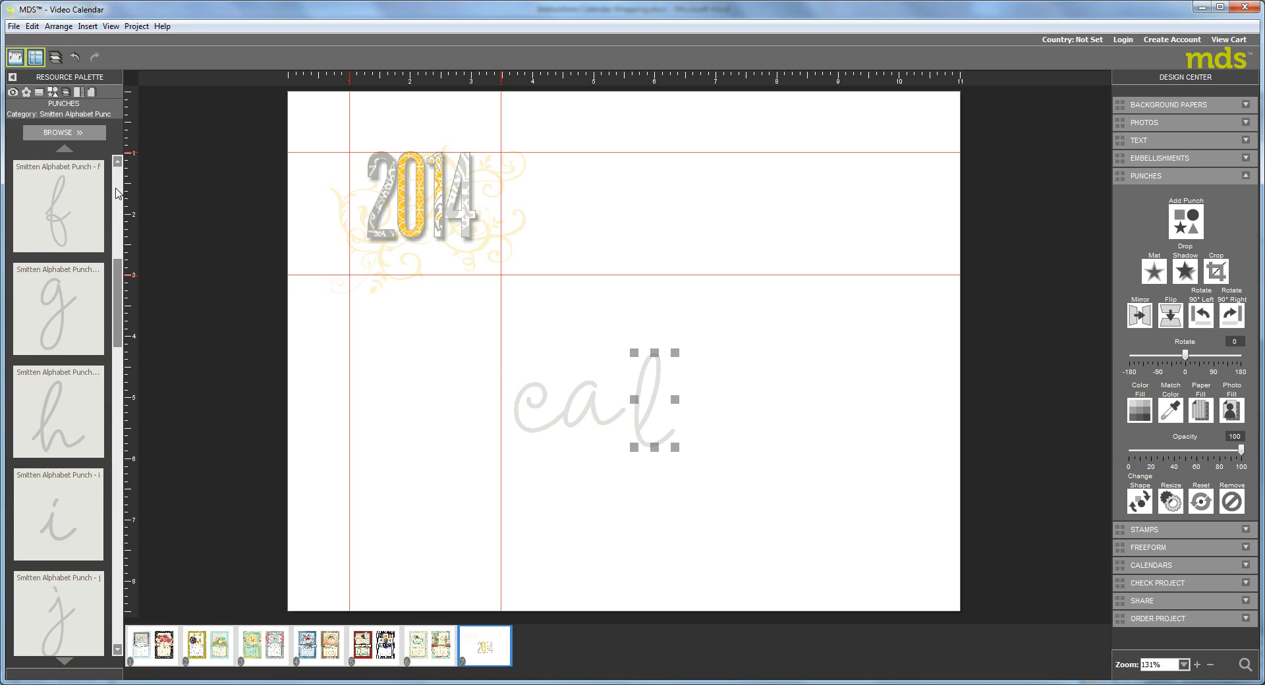
{"action": "left_click", "coordinate": [116, 189]}
{"action": "left_click_drag", "start_coordinate": [48, 222], "coordinate": [36, 341]}
{"action": "left_click_drag", "start_coordinate": [45, 425], "coordinate": [691, 412]}
{"action": "left_click_drag", "start_coordinate": [64, 330], "coordinate": [737, 402]}
Step: Add the script letter punches a and r after the d, at the end of the word
{"action": "scroll", "coordinate": [116, 185], "scroll_direction": "up", "scroll_amount": 2}
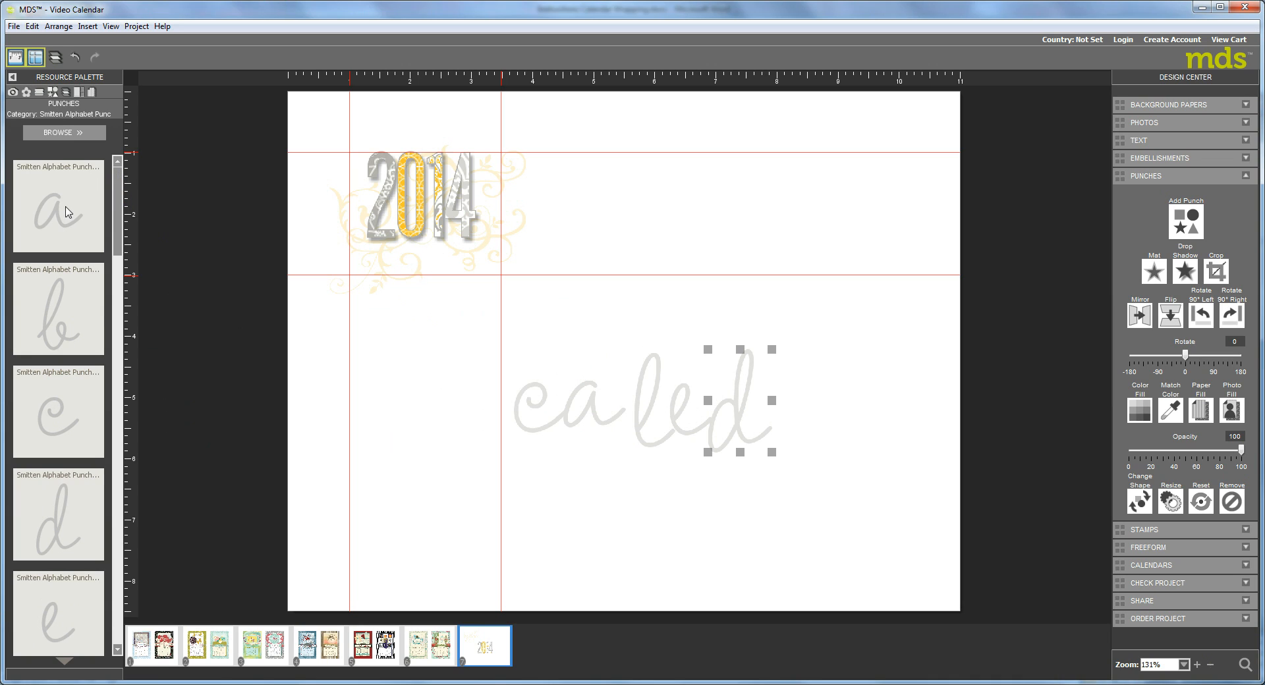
{"action": "left_click_drag", "start_coordinate": [58, 211], "coordinate": [803, 418]}
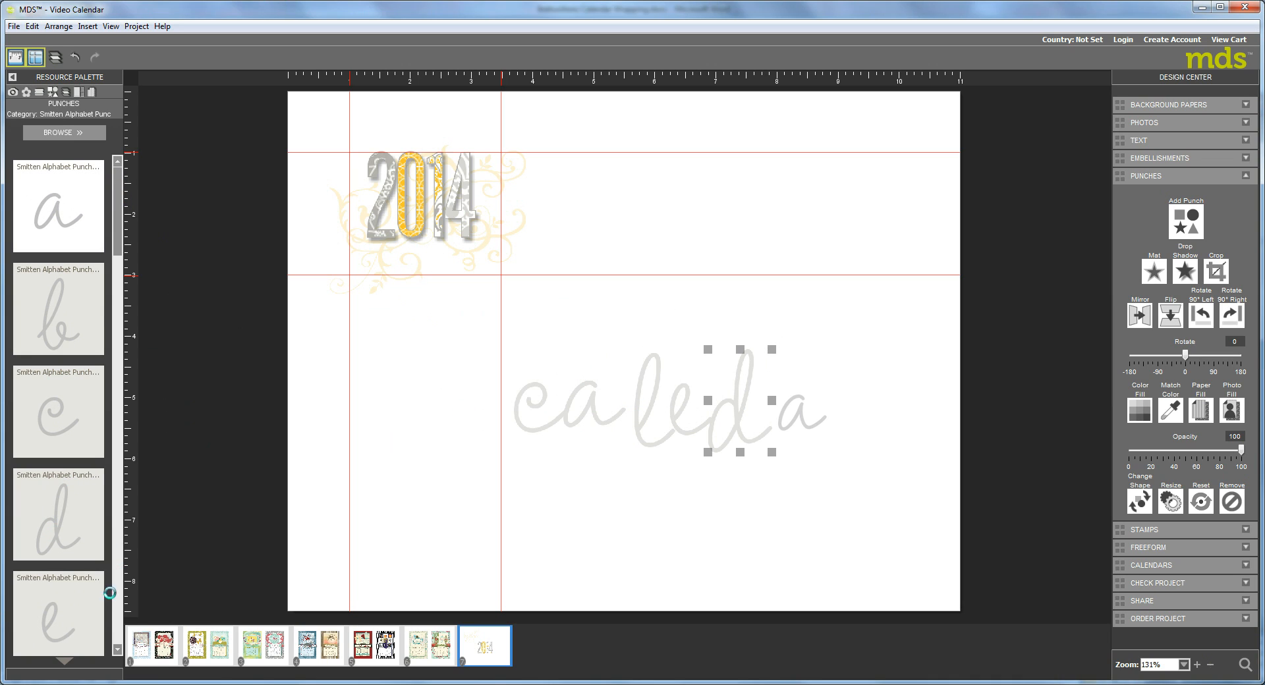
{"action": "scroll", "coordinate": [123, 625], "scroll_direction": "down", "scroll_amount": 2}
{"action": "scroll", "coordinate": [123, 625], "scroll_direction": "down", "scroll_amount": 6}
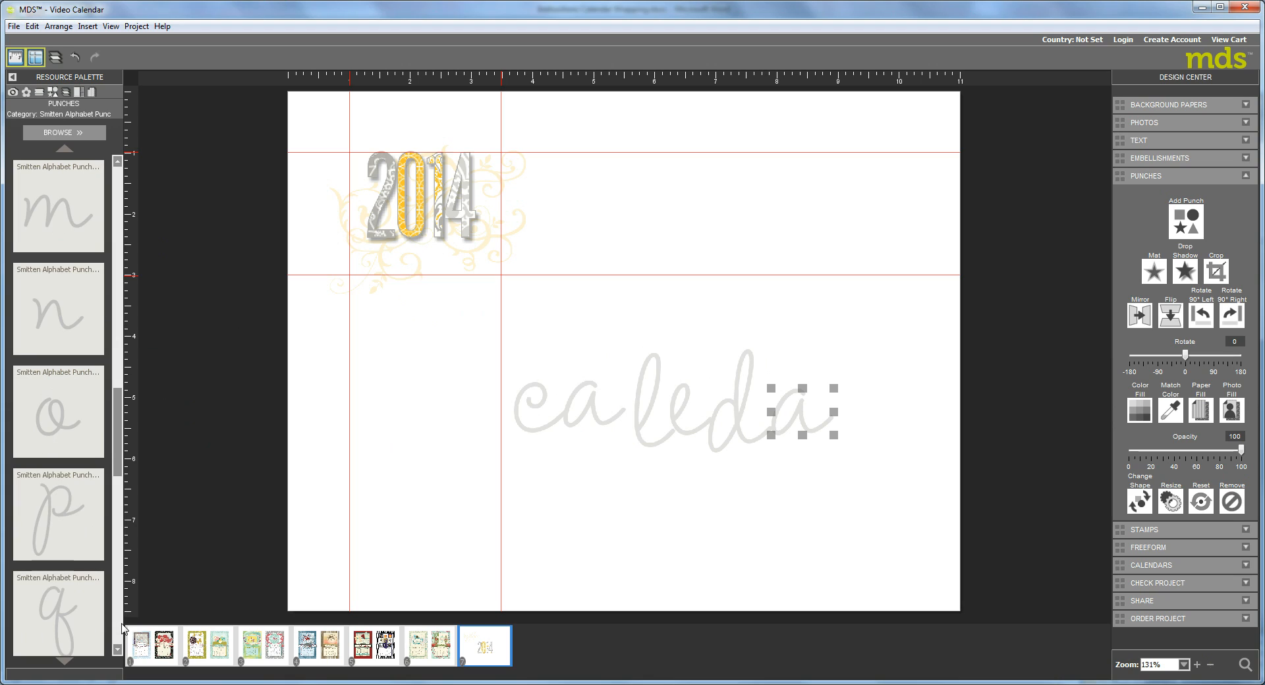
{"action": "left_click_drag", "start_coordinate": [55, 356], "coordinate": [828, 421]}
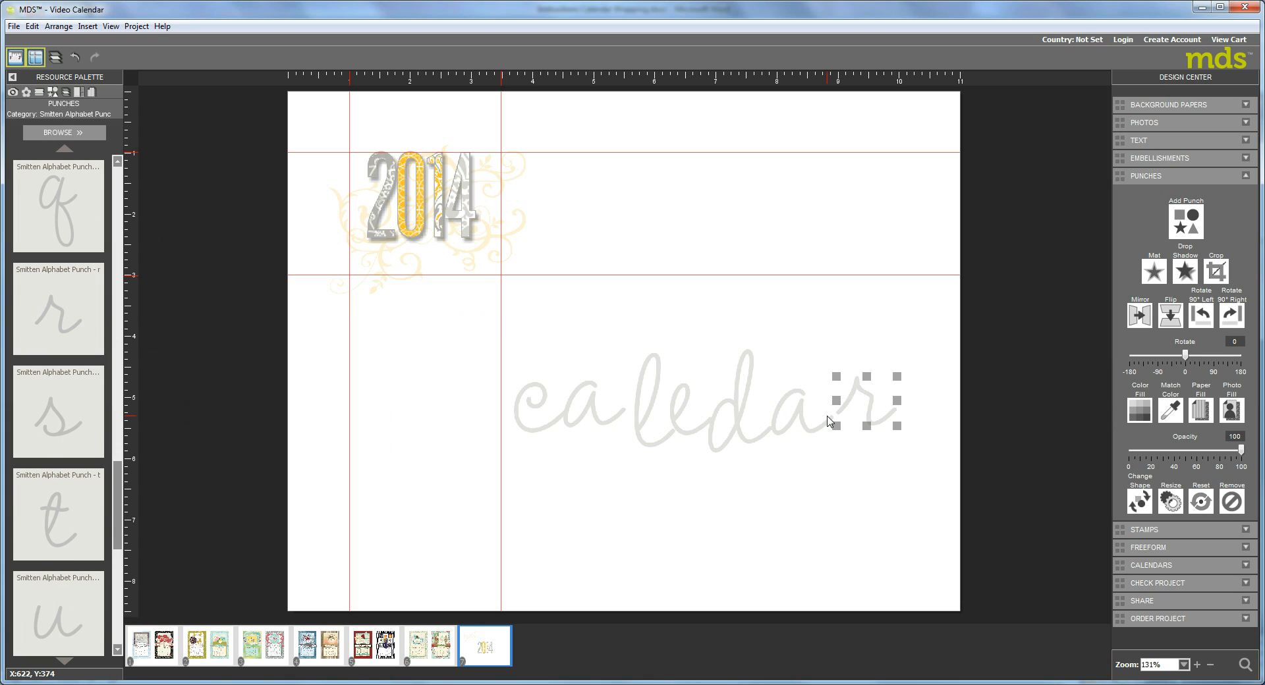
Step: Add a horizontal guide at 6 inches and move the letters c and first a down to rest on it
{"action": "left_click", "coordinate": [128, 461]}
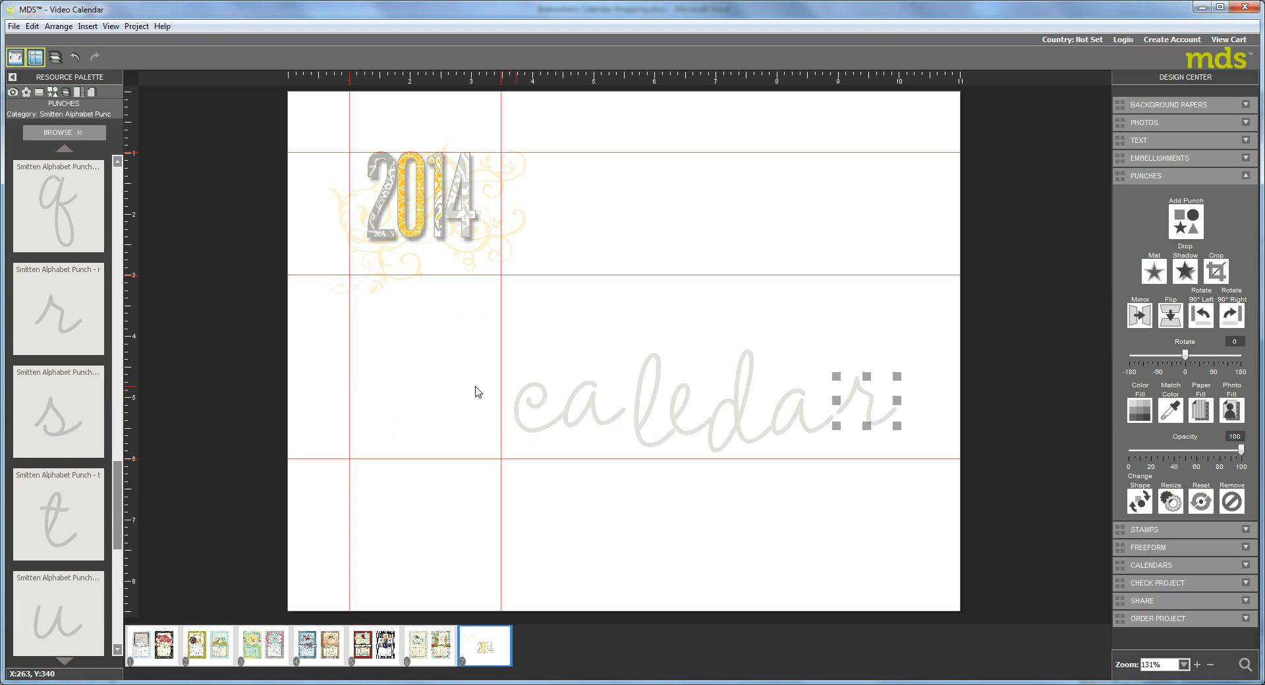
{"action": "left_click", "coordinate": [531, 403]}
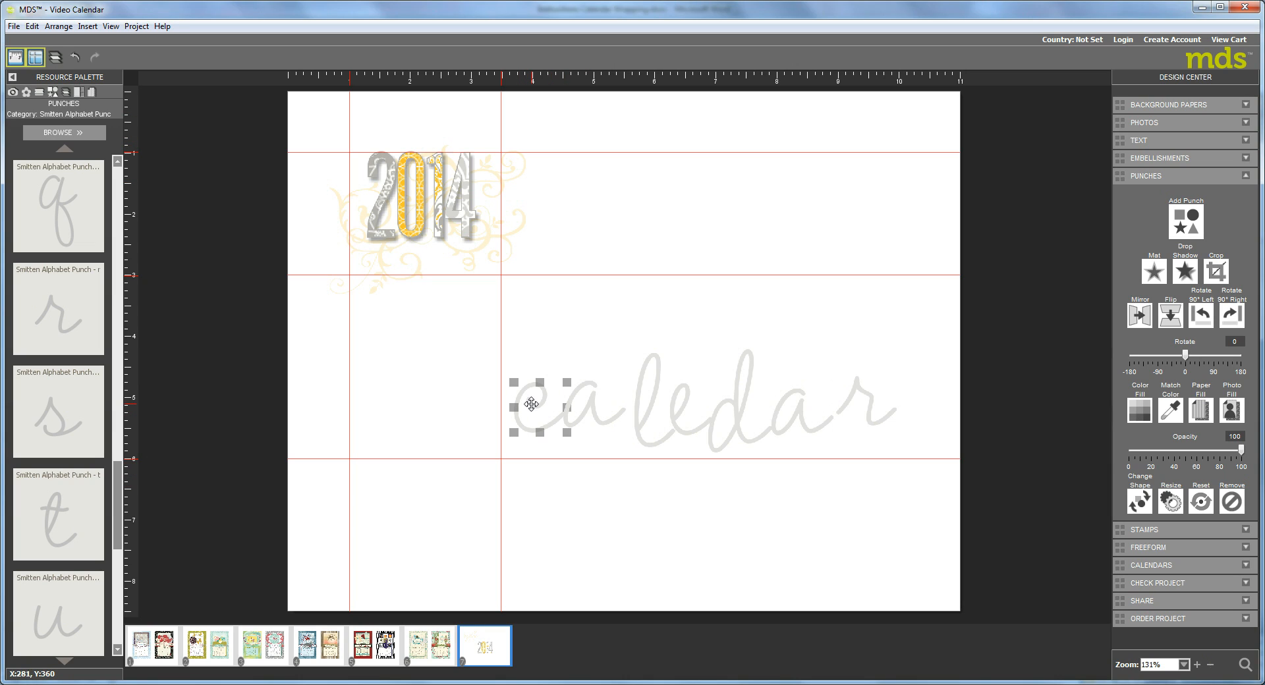
{"action": "left_click_drag", "start_coordinate": [531, 404], "coordinate": [525, 431]}
{"action": "left_click_drag", "start_coordinate": [593, 411], "coordinate": [647, 429]}
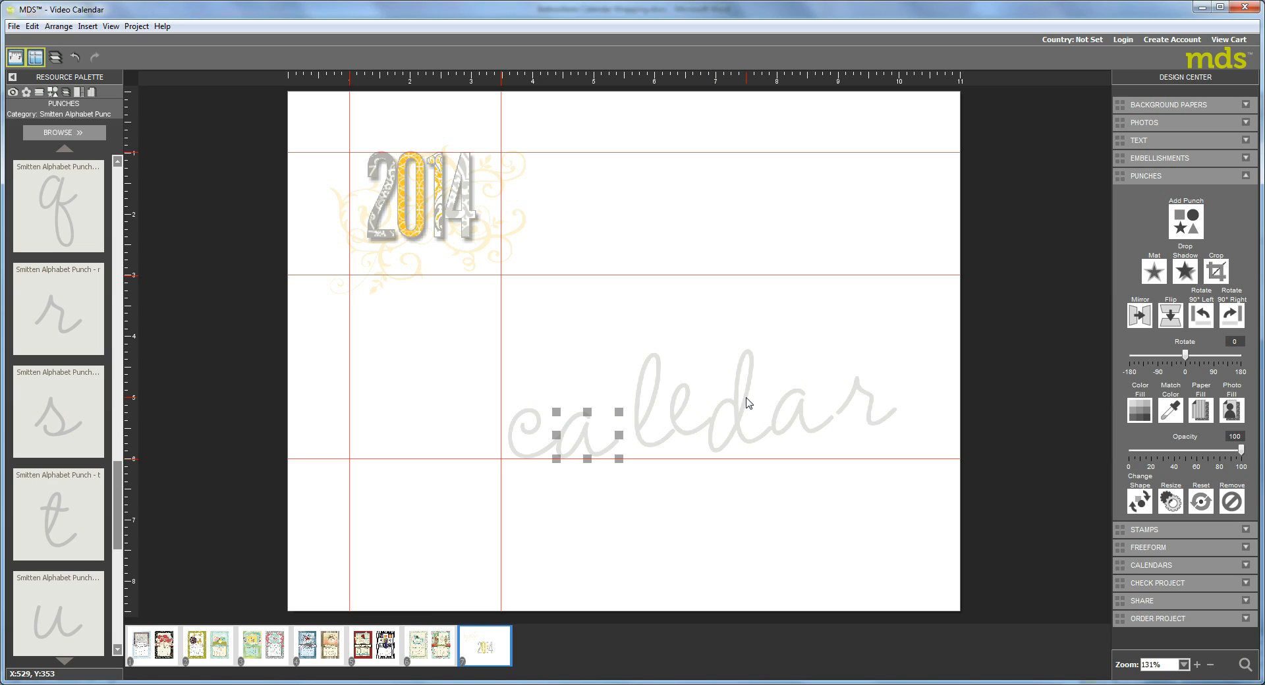
Step: Fill all the script letters with golden yellow from the Stampin' Up! palette and add a drop shadow with 35% opacity and blur 5
{"action": "left_click", "coordinate": [653, 404], "text": "shift"}
{"action": "left_click", "coordinate": [681, 401], "text": "shift"}
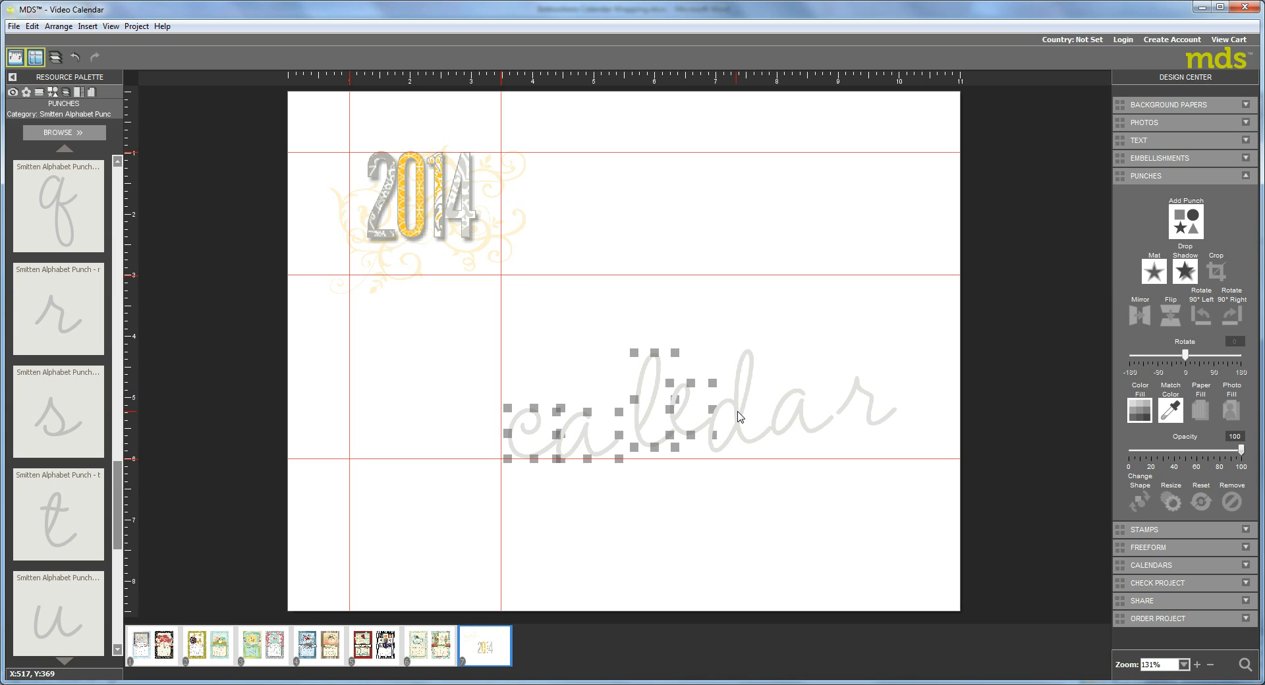
{"action": "left_click", "coordinate": [747, 413], "text": "shift"}
{"action": "left_click", "coordinate": [787, 406], "text": "shift"}
{"action": "left_click", "coordinate": [857, 409], "text": "shift"}
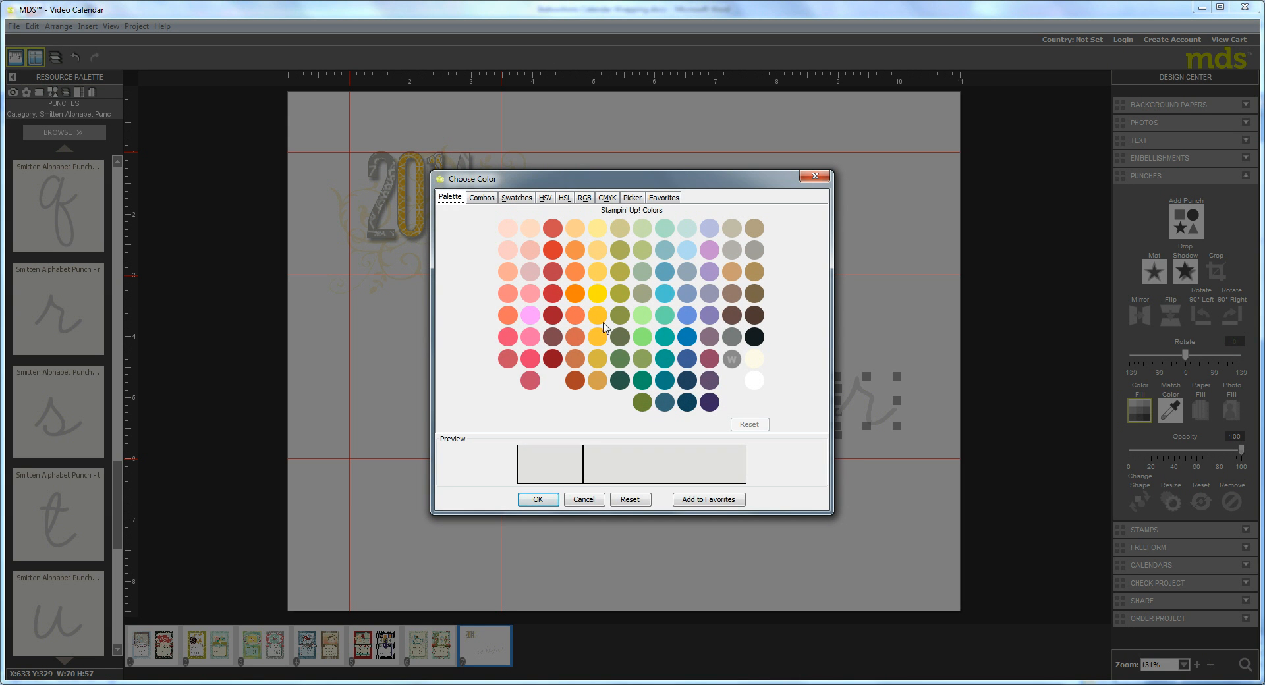
{"action": "left_click", "coordinate": [601, 319]}
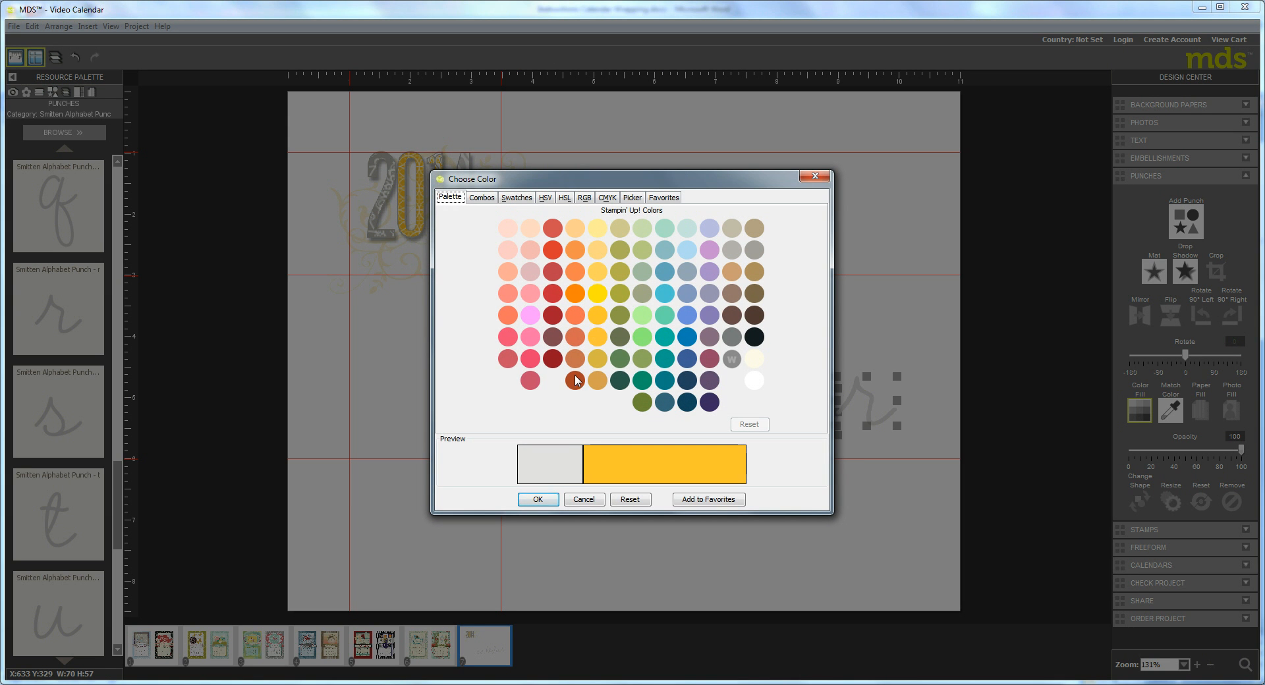
{"action": "left_click", "coordinate": [537, 504]}
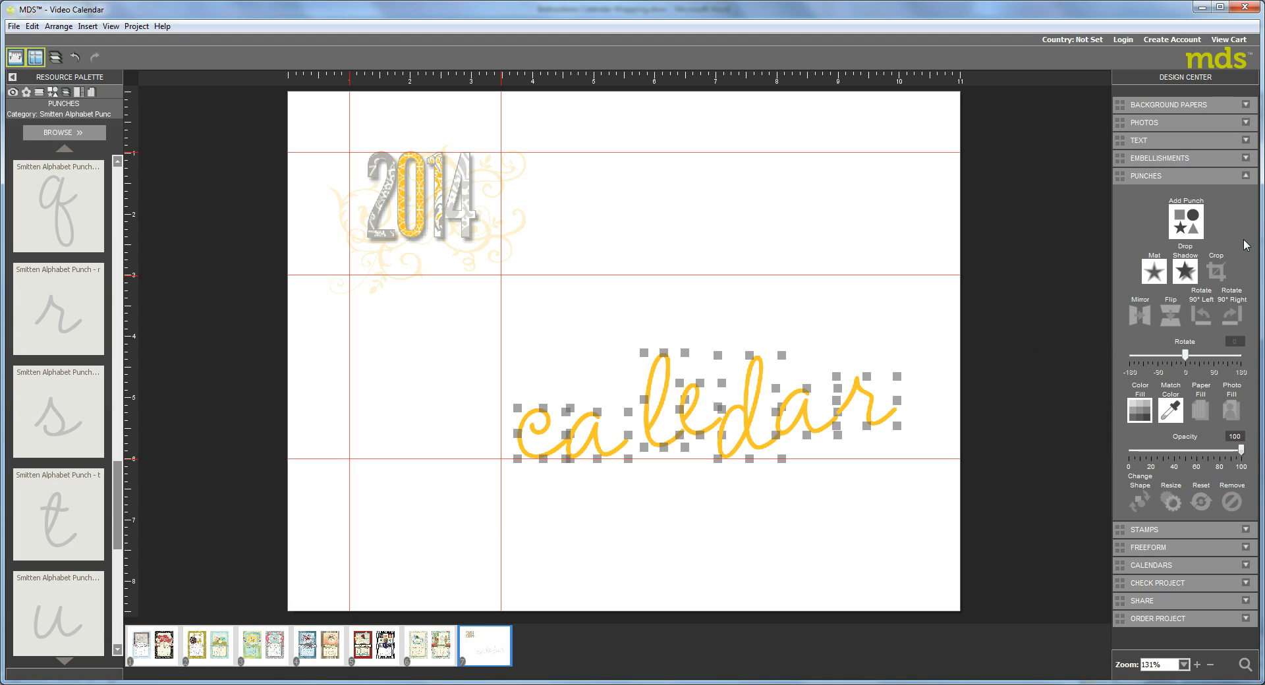
{"action": "left_click", "coordinate": [1185, 271]}
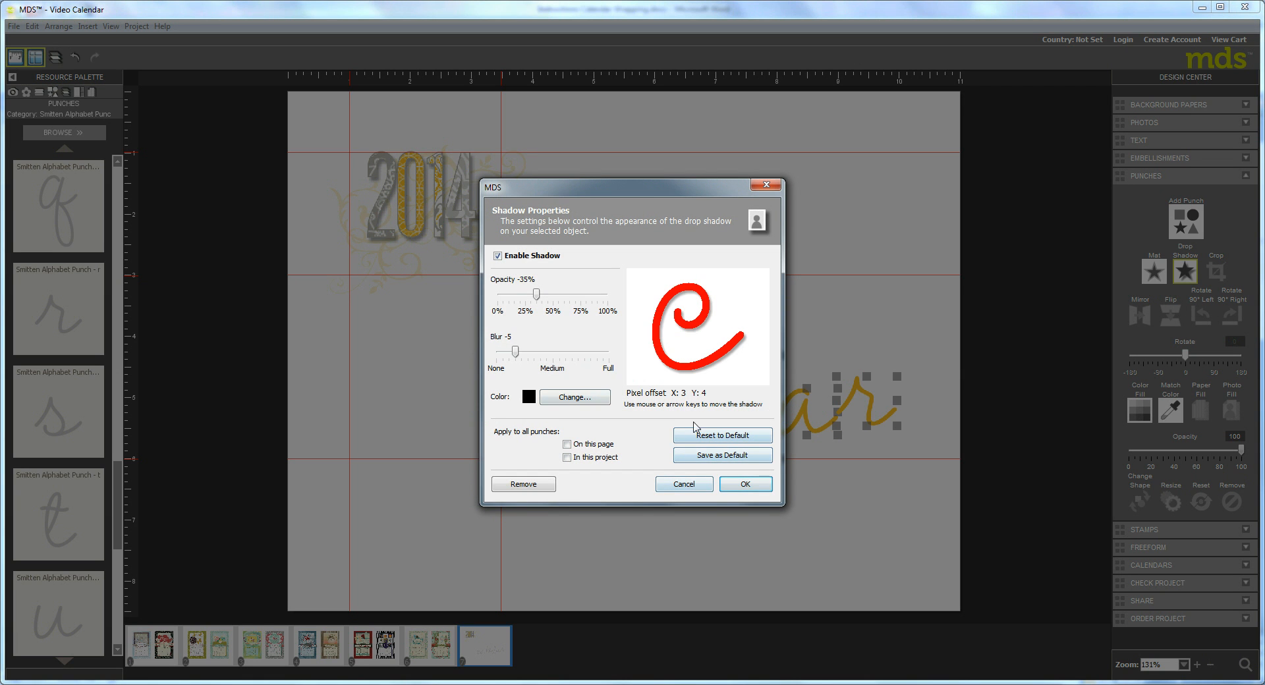
{"action": "left_click", "coordinate": [745, 484]}
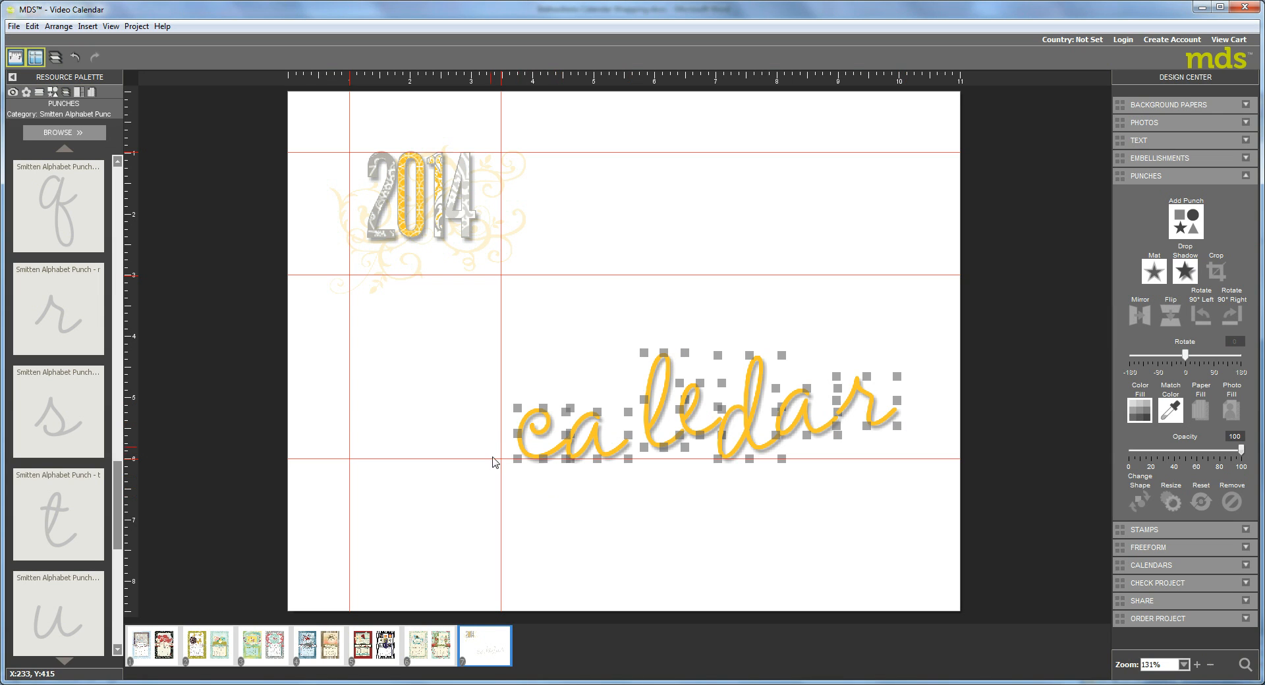
Step: Zoom the canvas to 300% and set the letter l on the 6-inch guide so it connects with the preceding a
{"action": "left_click", "coordinate": [111, 27]}
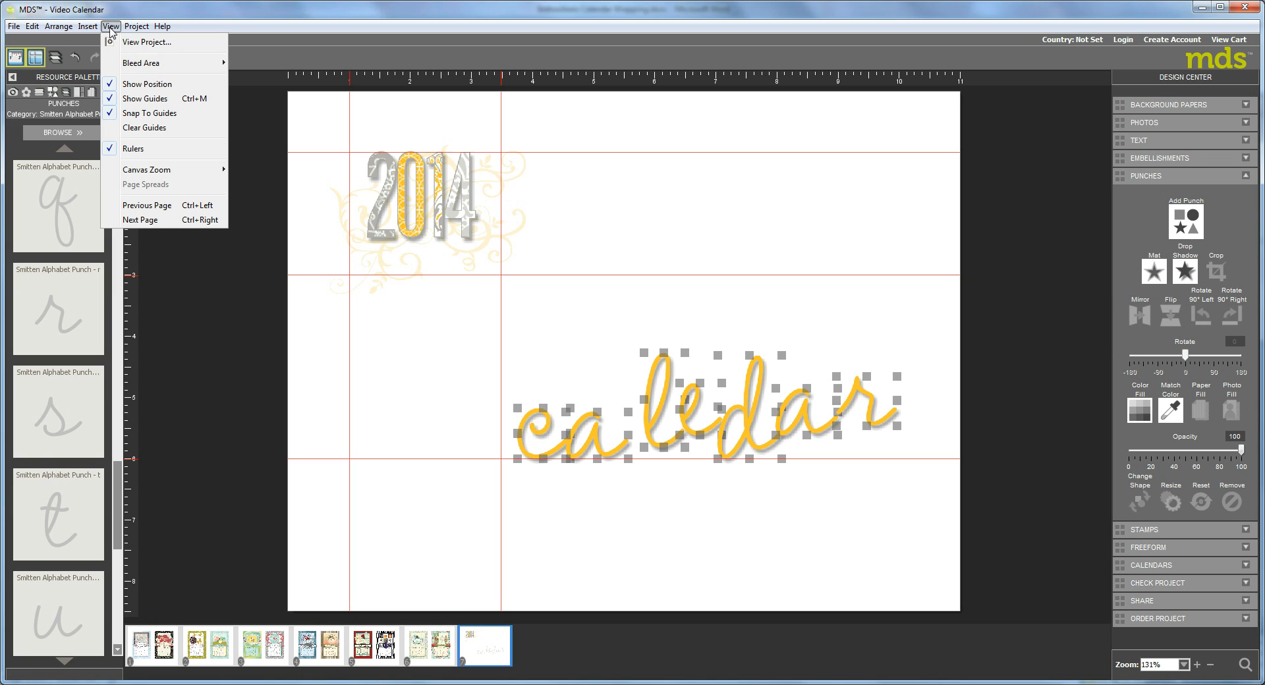
{"action": "mouse_move", "coordinate": [166, 176]}
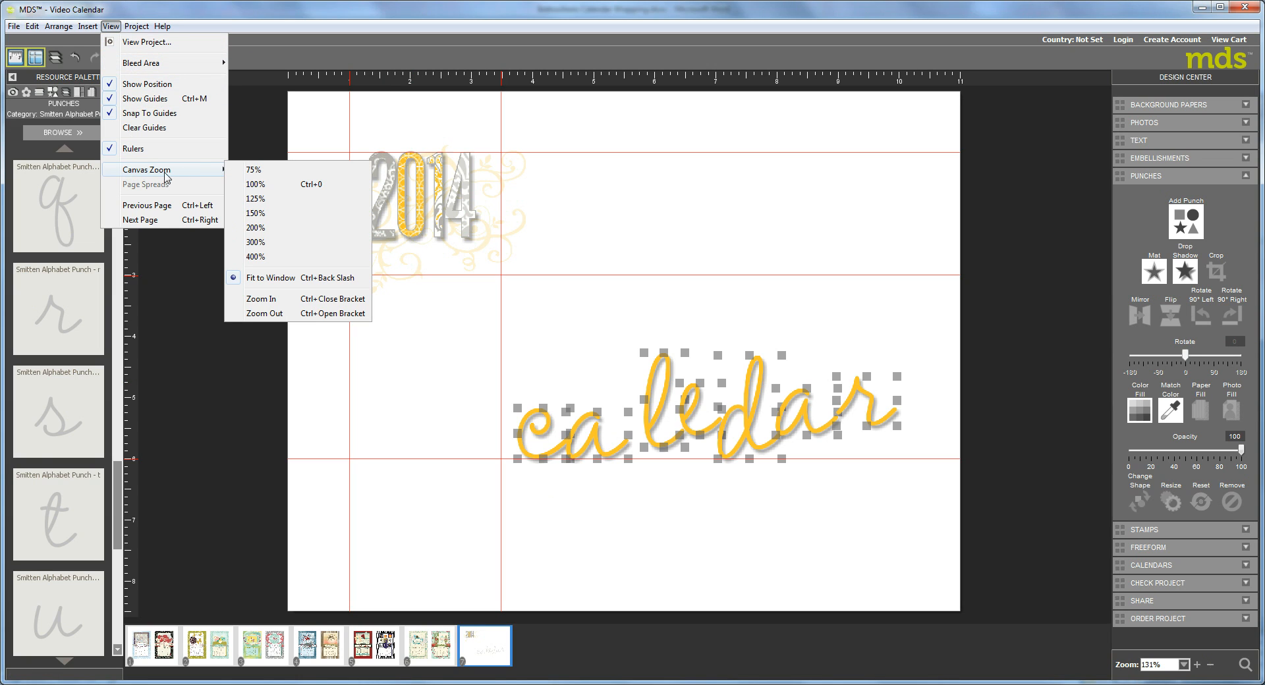
{"action": "left_click", "coordinate": [262, 242]}
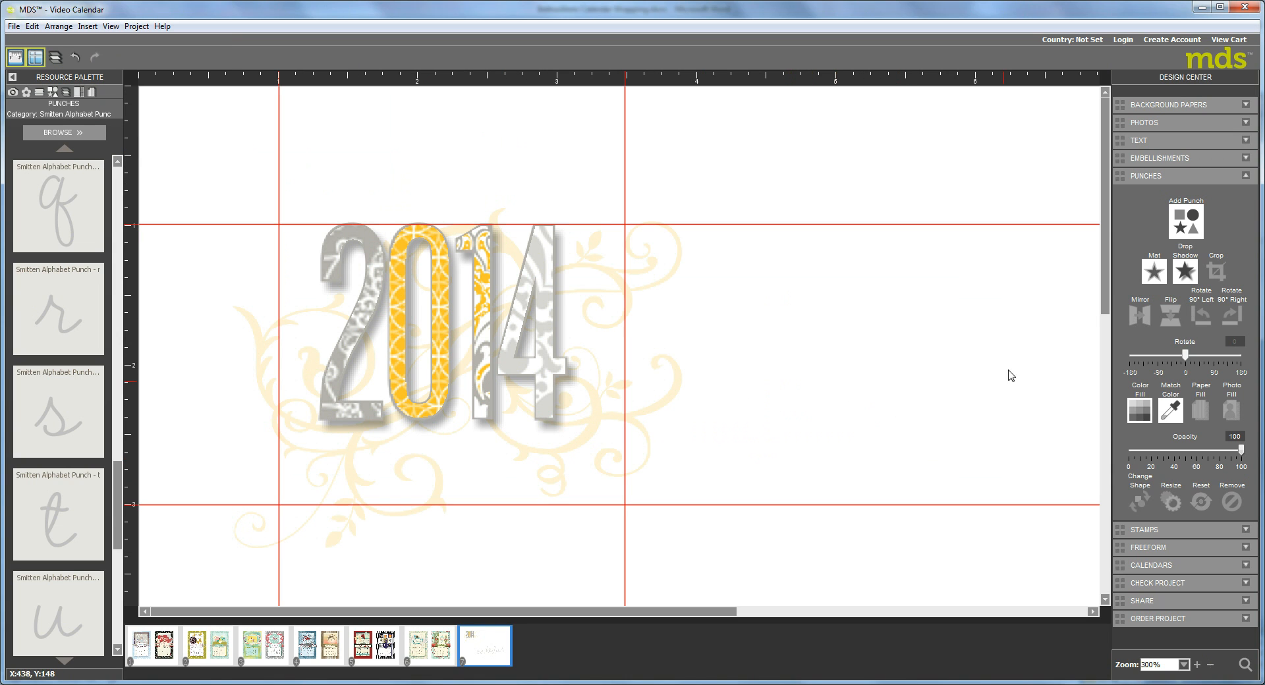
{"action": "left_click_drag", "start_coordinate": [1107, 293], "coordinate": [1102, 530]}
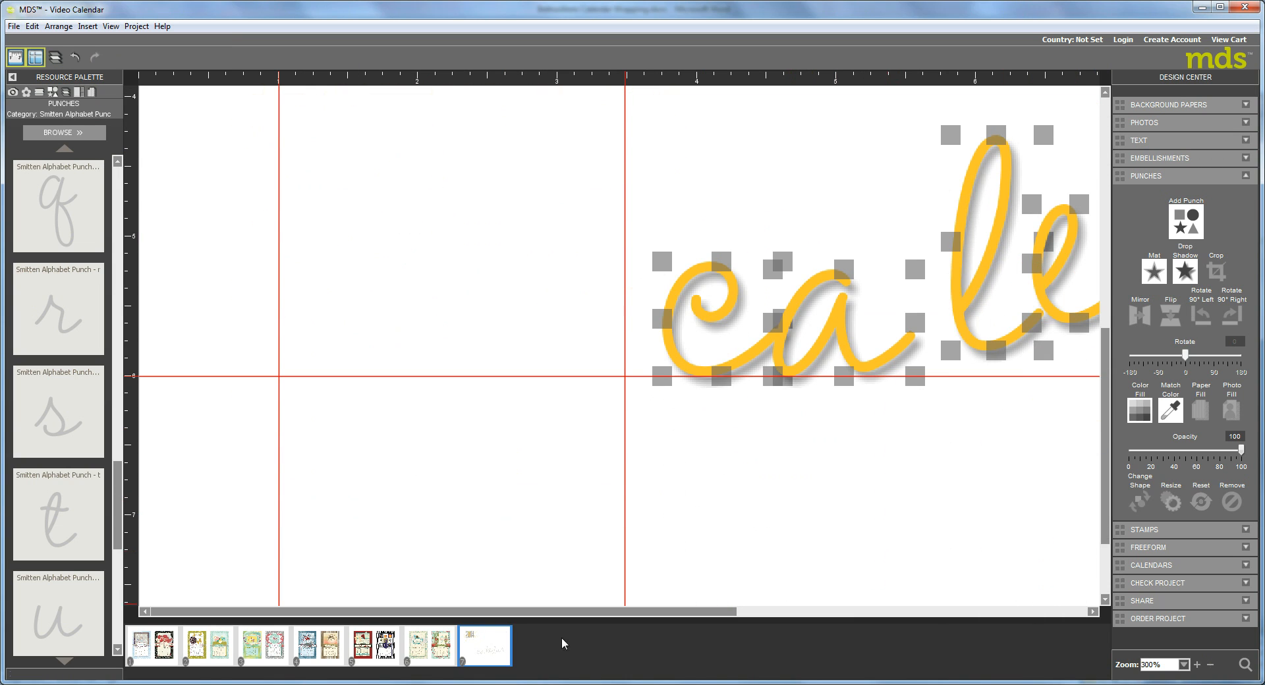
{"action": "left_click_drag", "start_coordinate": [460, 613], "coordinate": [577, 613]}
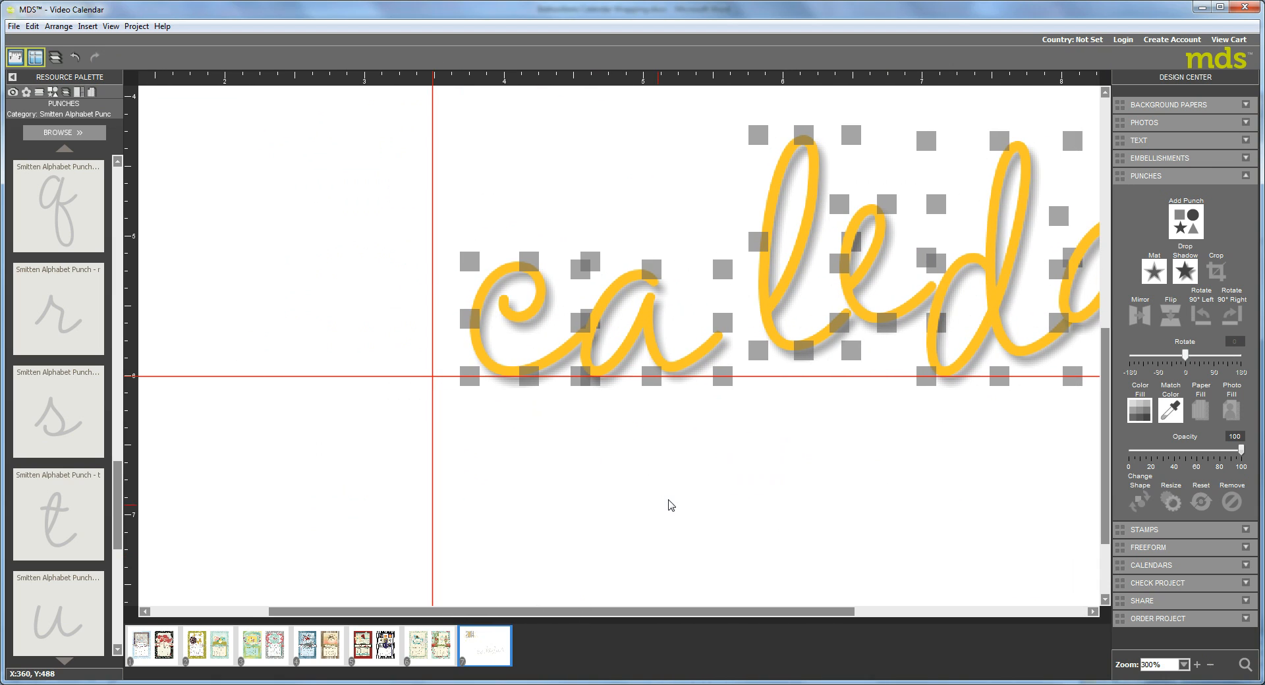
{"action": "left_click", "coordinate": [679, 455]}
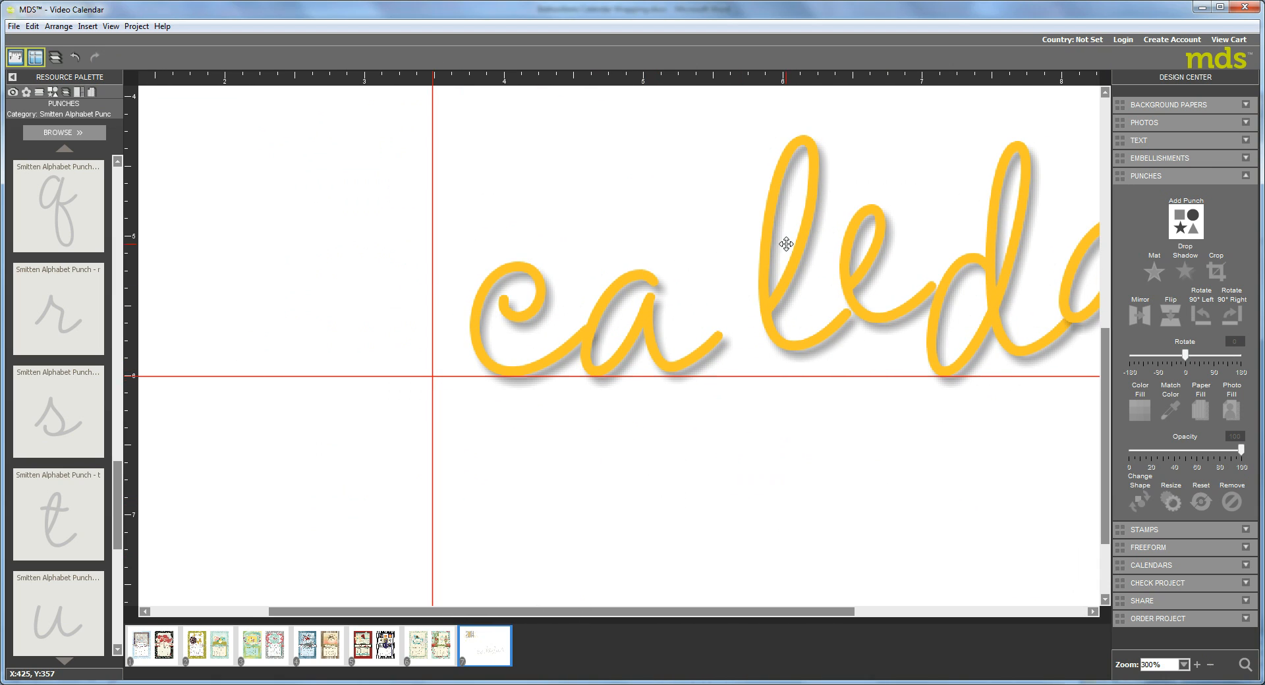
{"action": "left_click_drag", "start_coordinate": [785, 243], "coordinate": [742, 279]}
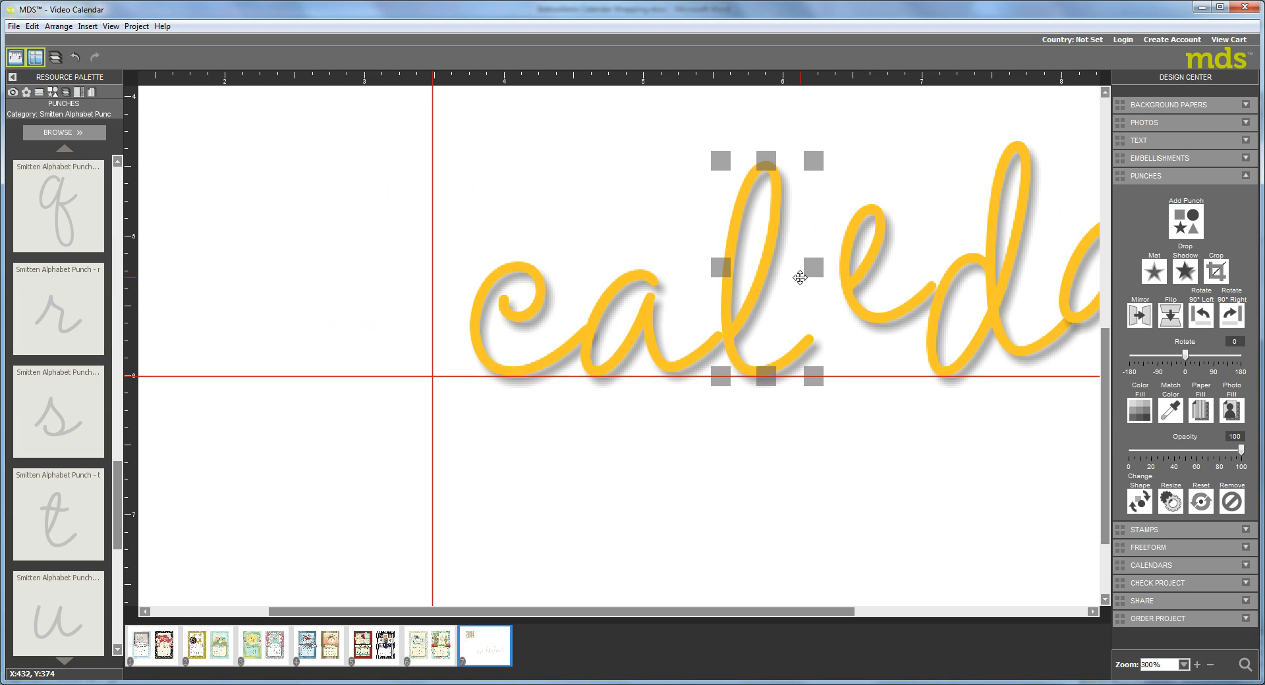
{"action": "key", "text": "Left"}
{"action": "key", "text": "Left"}
{"action": "key", "text": "Left"}
{"action": "key", "text": "Left"}
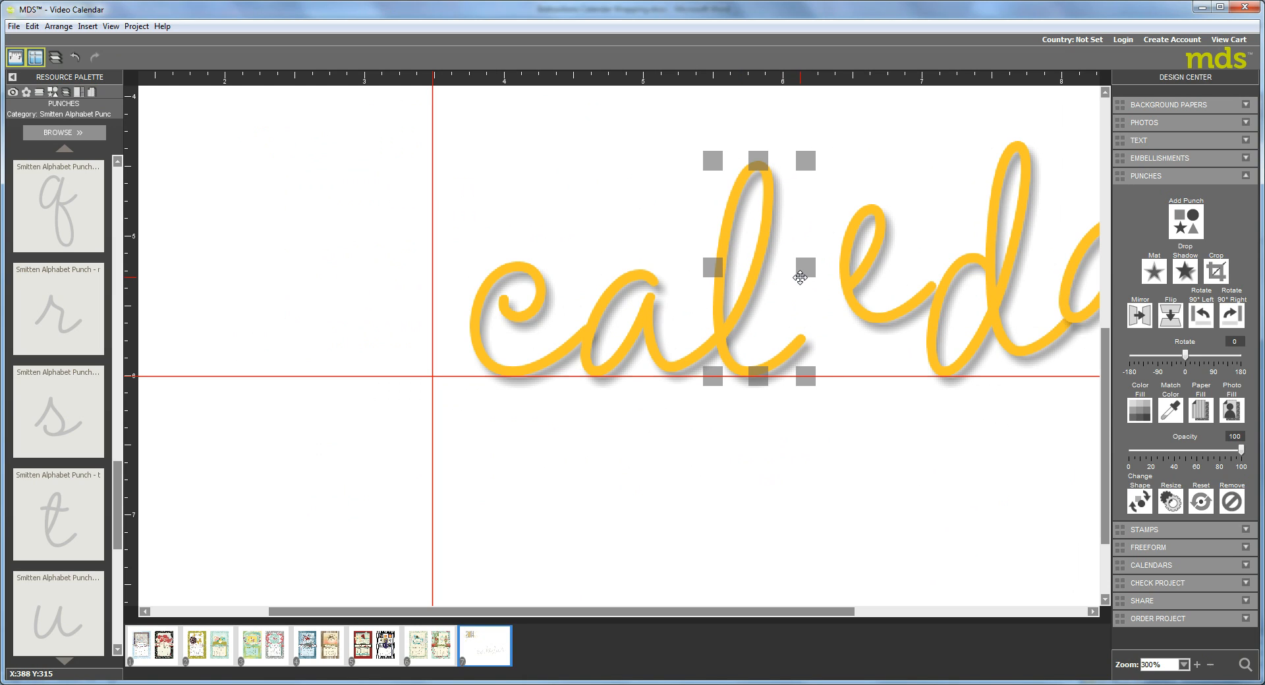
Step: Set the letter e on the 6-inch guide and nudge it against the end of the l
{"action": "left_click_drag", "start_coordinate": [863, 271], "coordinate": [820, 318]}
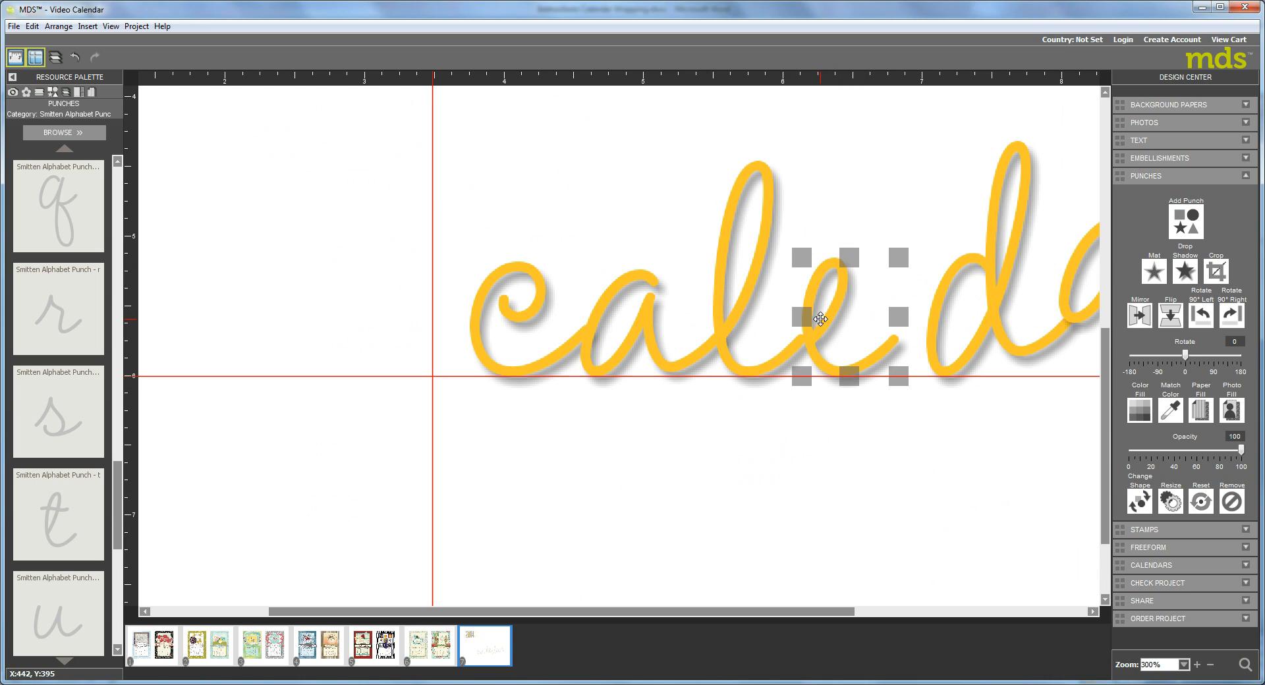
{"action": "key", "text": "Left"}
{"action": "key", "text": "Left"}
{"action": "key", "text": "Left"}
{"action": "key", "text": "Left"}
{"action": "key", "text": "Left"}
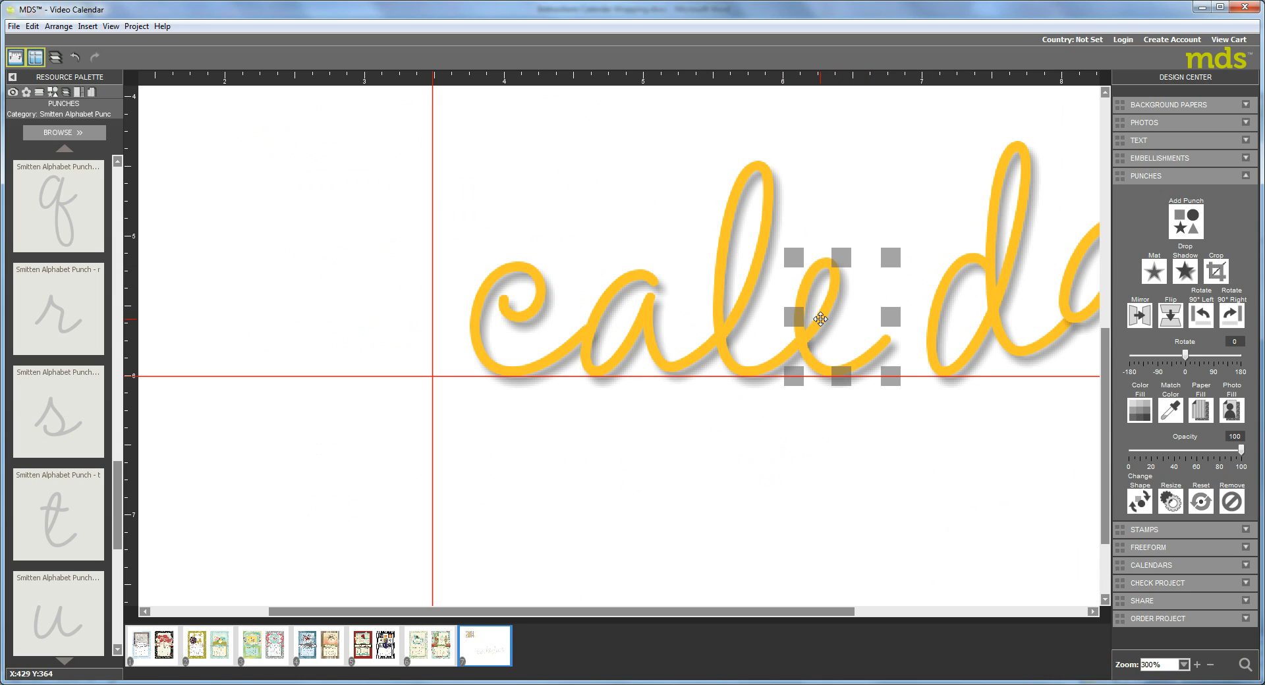
Step: Move the letter d along the guide to join the end of the e
{"action": "left_click_drag", "start_coordinate": [960, 291], "coordinate": [900, 290]}
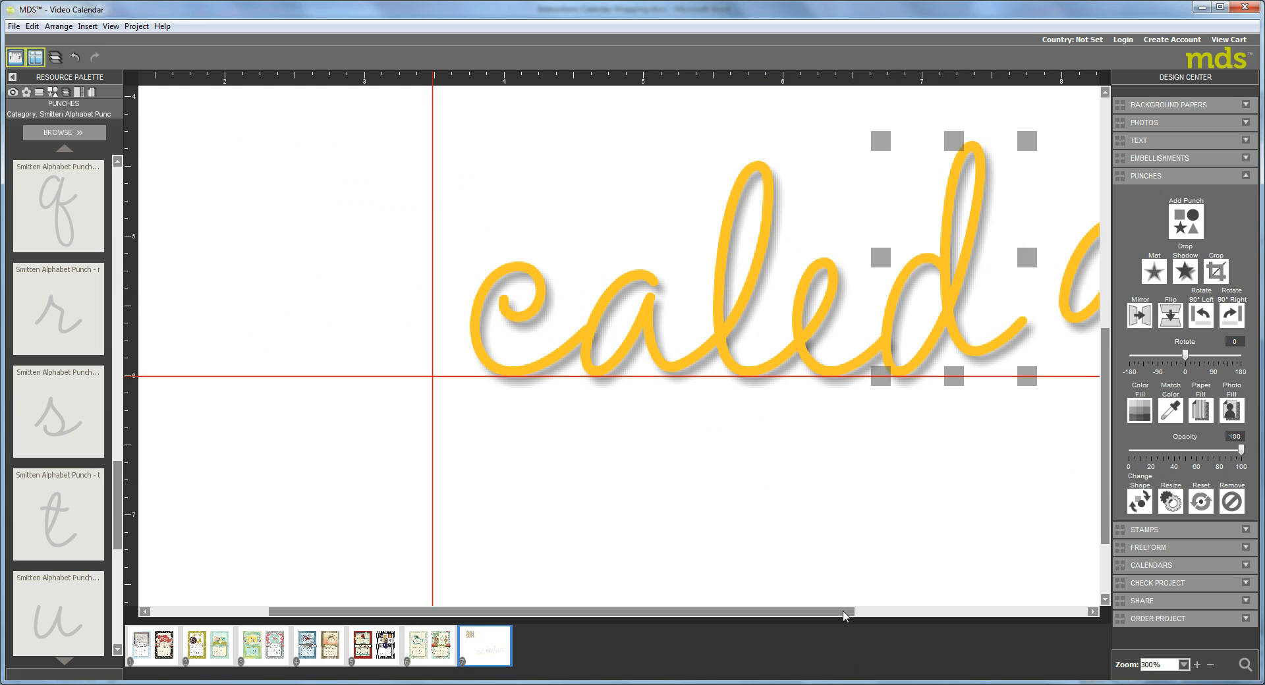
{"action": "left_click", "coordinate": [882, 612]}
{"action": "left_click", "coordinate": [881, 612]}
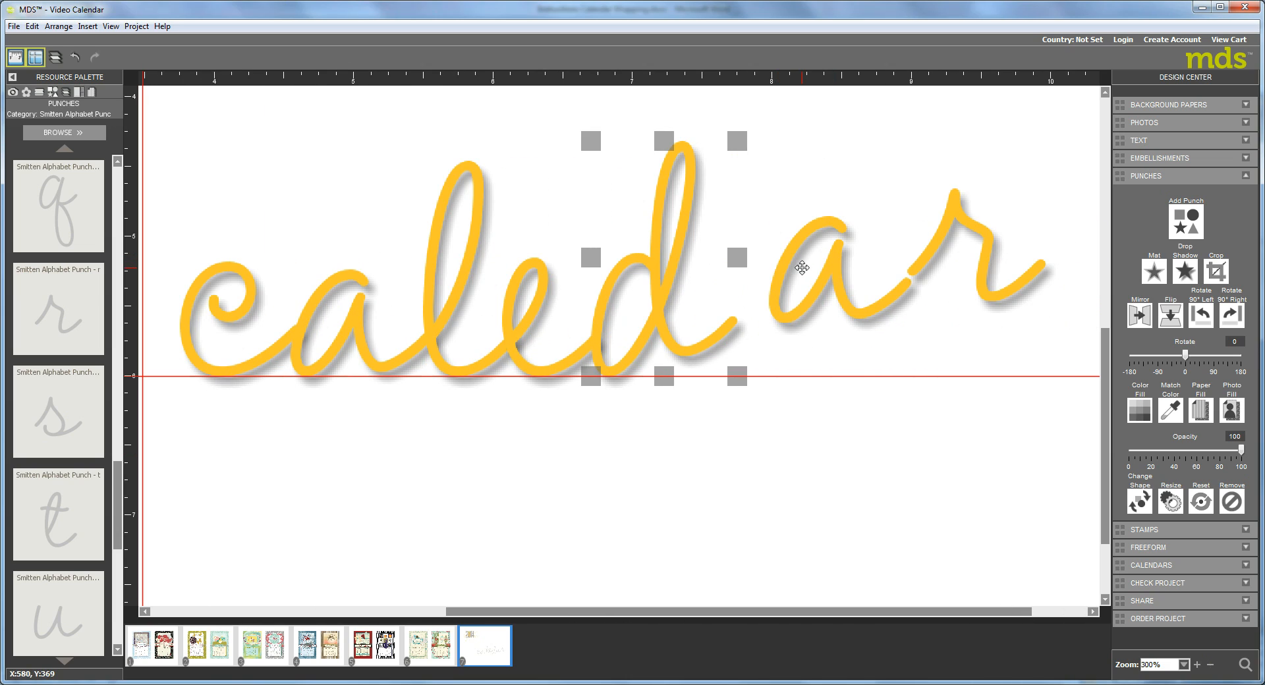
{"action": "left_click", "coordinate": [814, 271]}
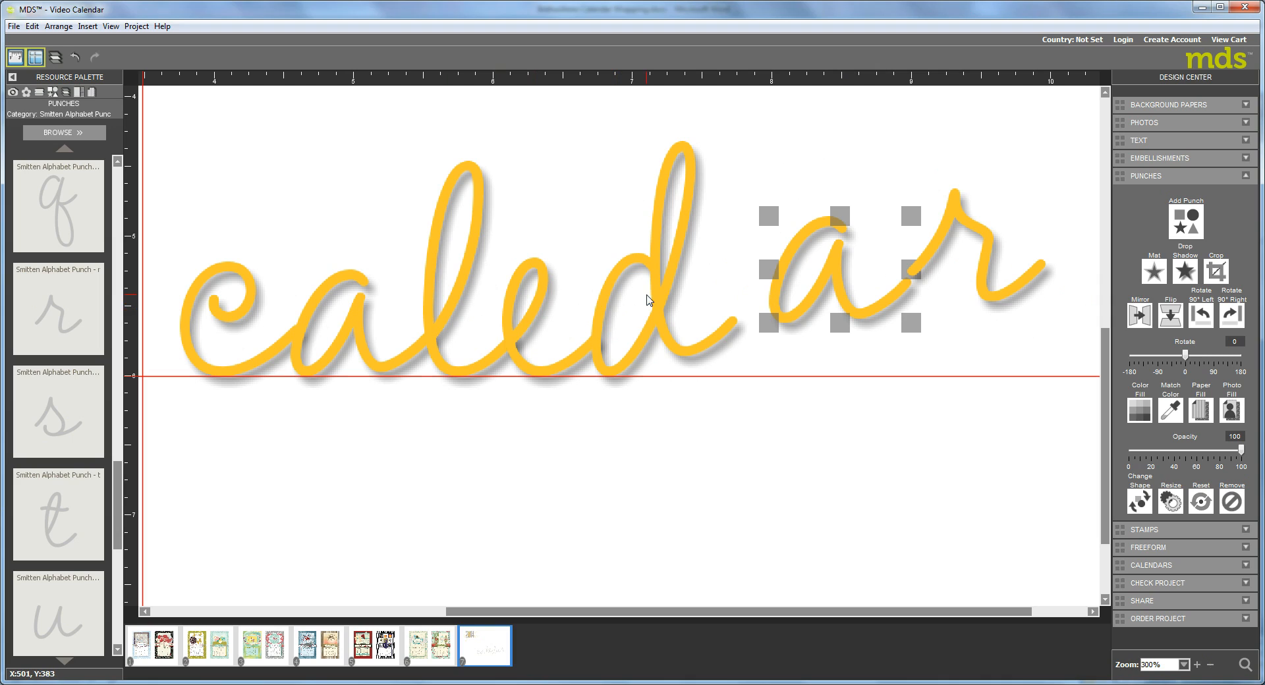
Step: Move the d away from the e along the guide and place an n punch in the gap between them
{"action": "left_click_drag", "start_coordinate": [646, 295], "coordinate": [774, 295]}
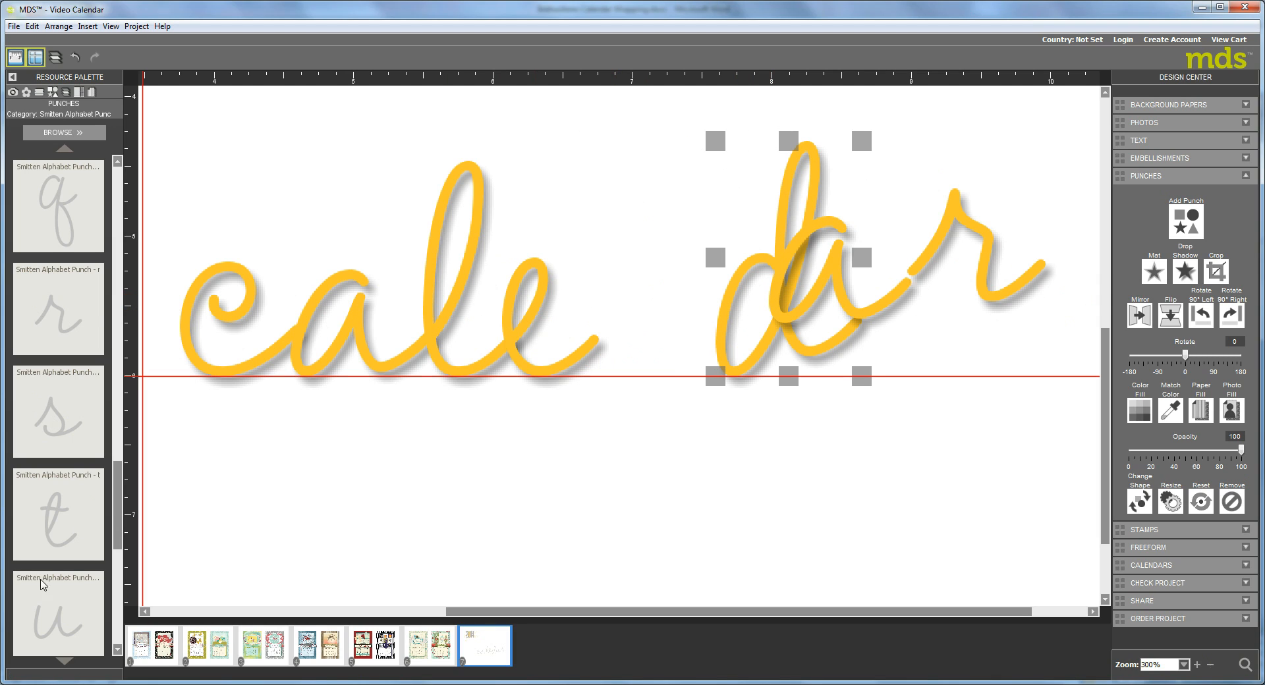
{"action": "left_click", "coordinate": [116, 639]}
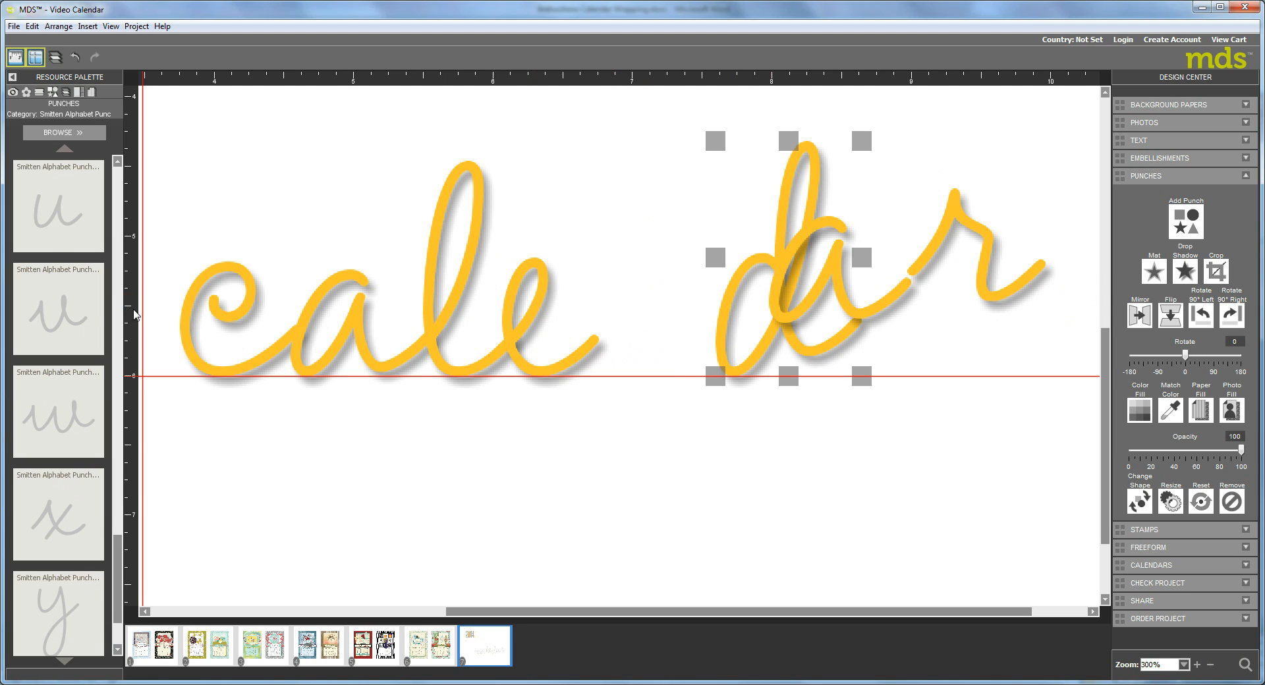
{"action": "scroll", "coordinate": [118, 191], "scroll_direction": "up", "scroll_amount": 2}
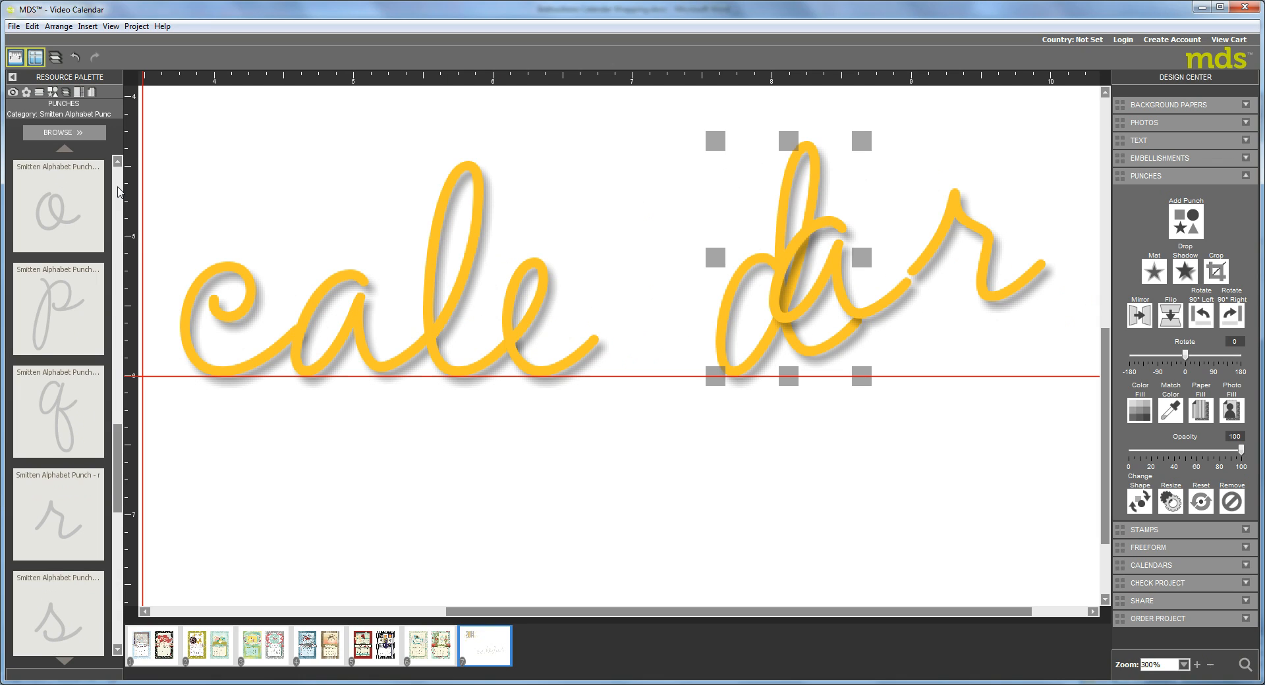
{"action": "scroll", "coordinate": [119, 191], "scroll_direction": "up", "scroll_amount": 1}
{"action": "left_click_drag", "start_coordinate": [43, 414], "coordinate": [635, 306]}
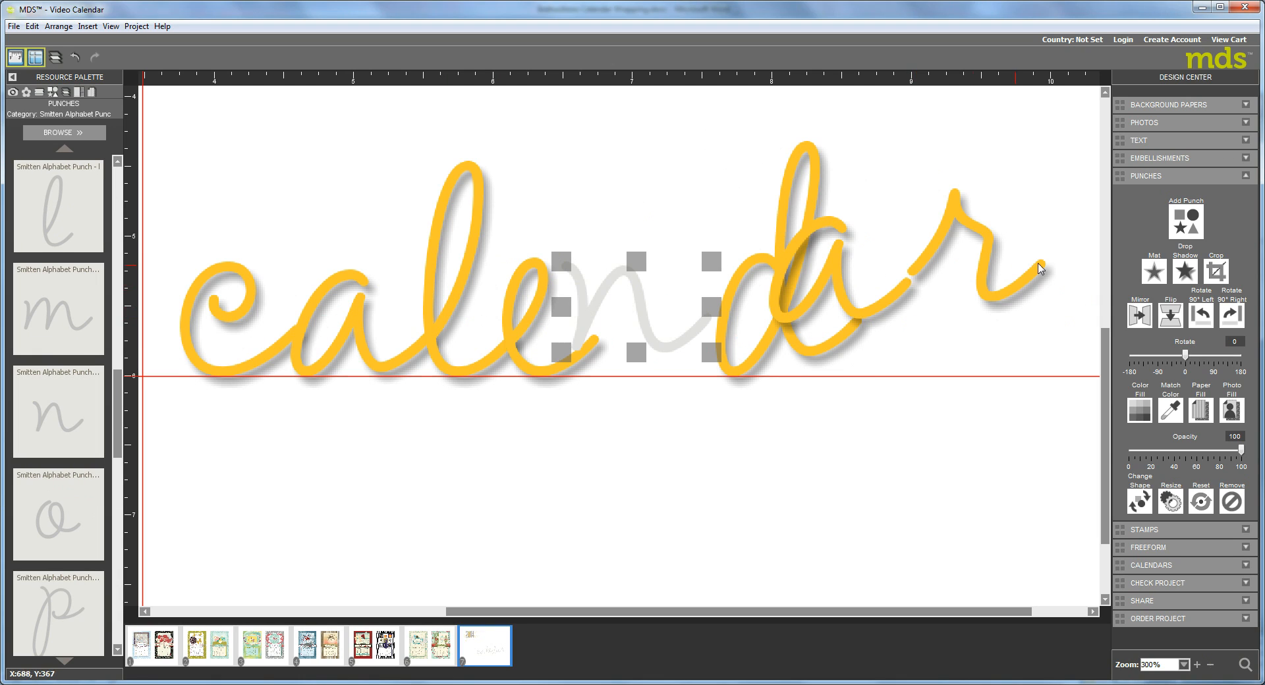
Step: Fill the n punch with the golden yellow from the Stampin' Up! colors and enable its drop shadow at 35% opacity
{"action": "left_click", "coordinate": [1145, 410]}
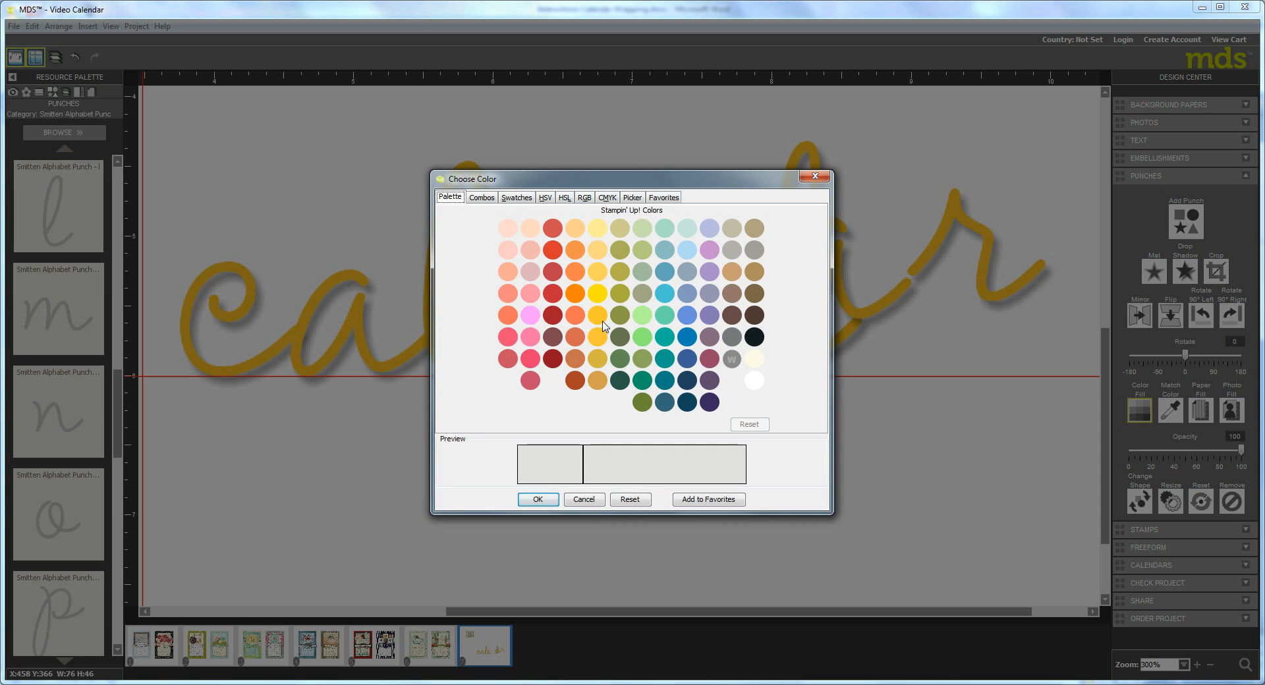
{"action": "left_click", "coordinate": [598, 316]}
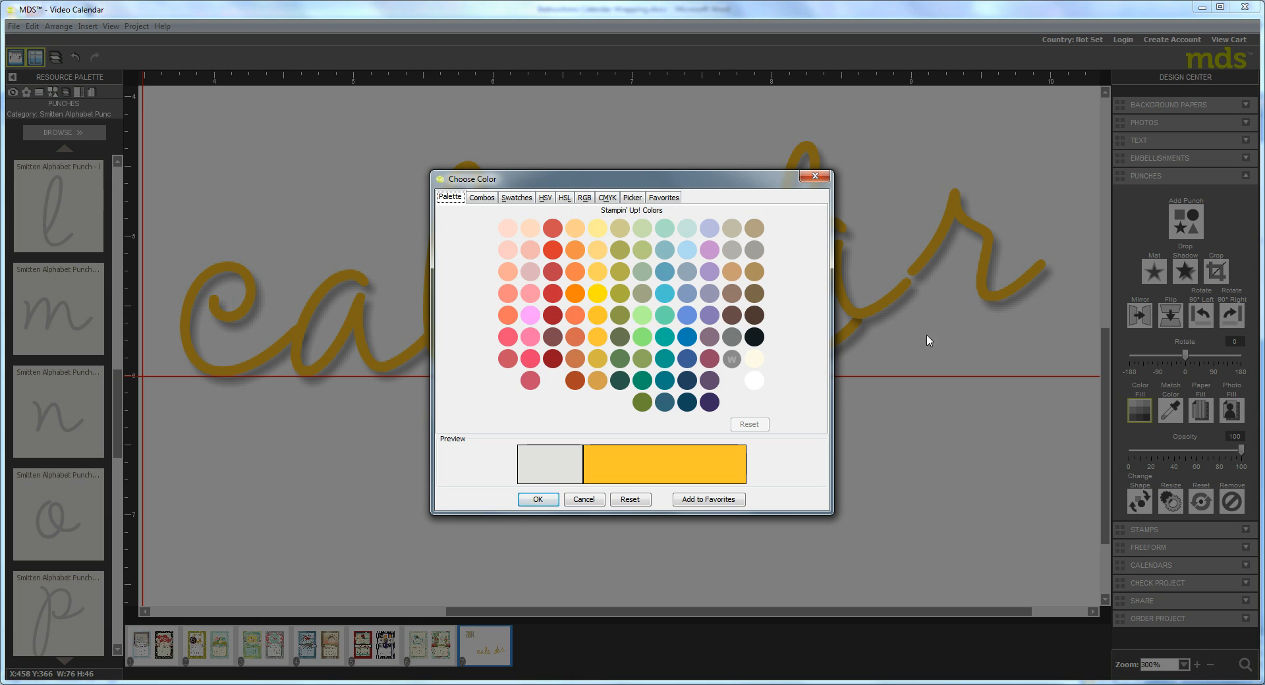
{"action": "left_click", "coordinate": [537, 499]}
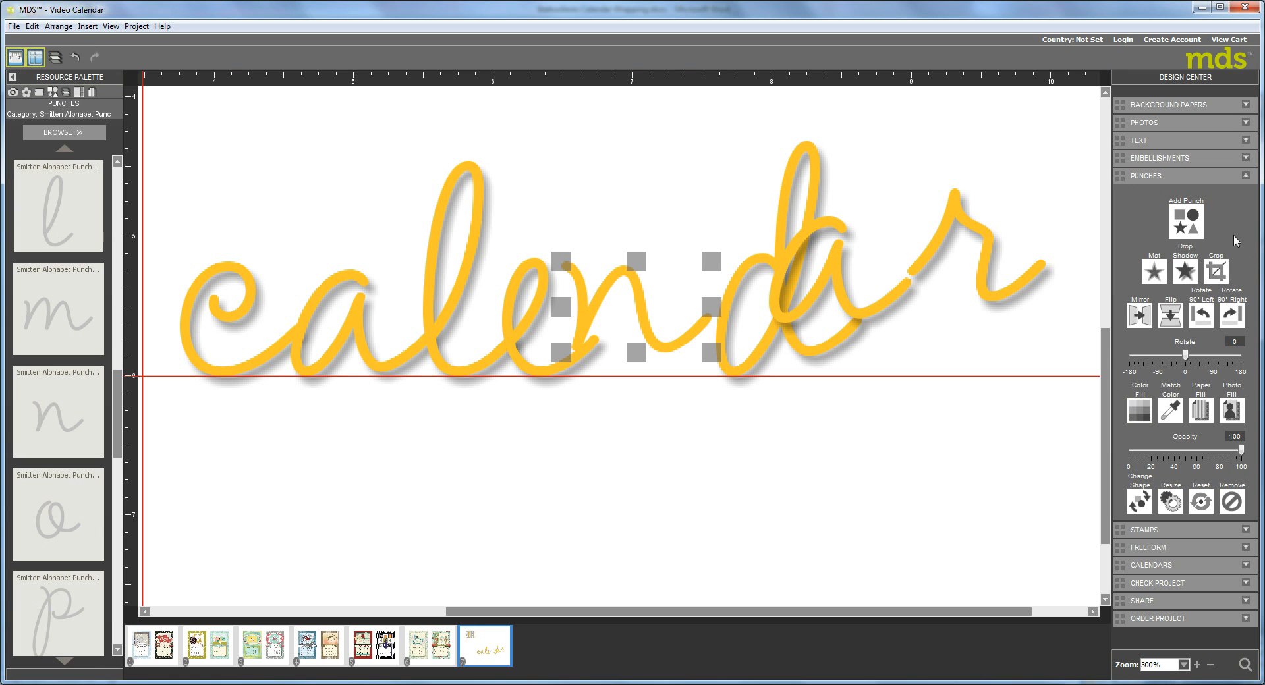
{"action": "left_click", "coordinate": [1184, 271]}
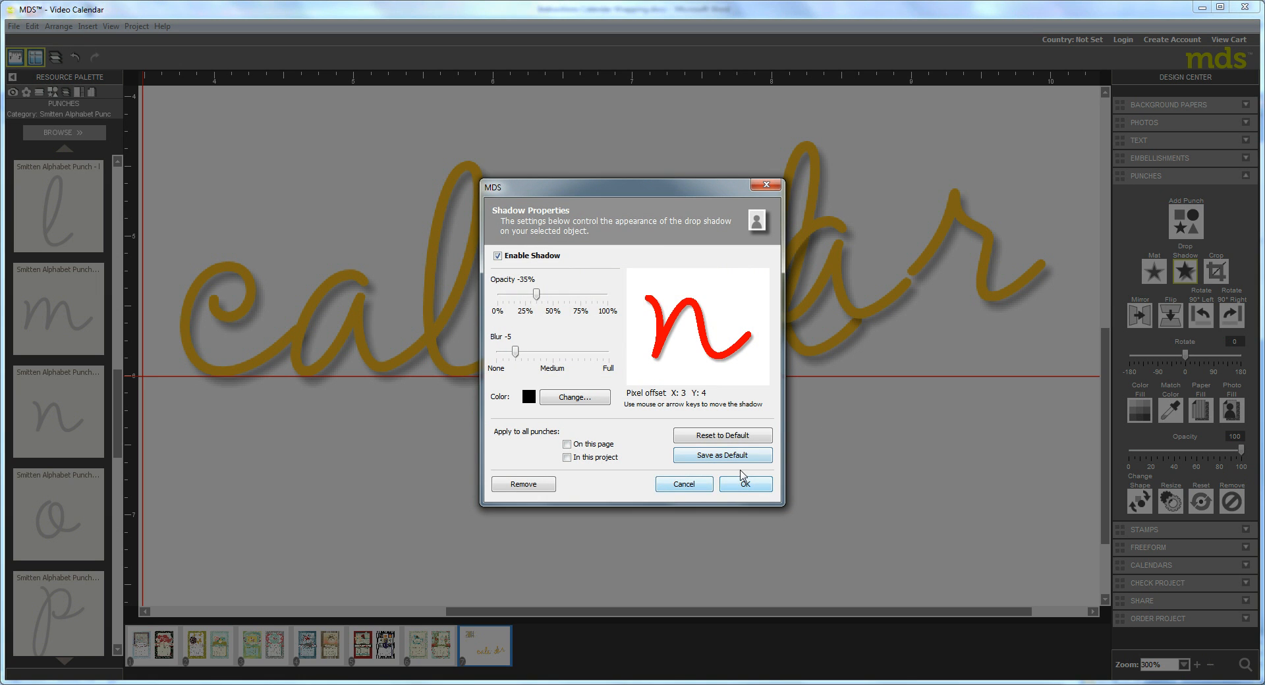
{"action": "left_click", "coordinate": [740, 484]}
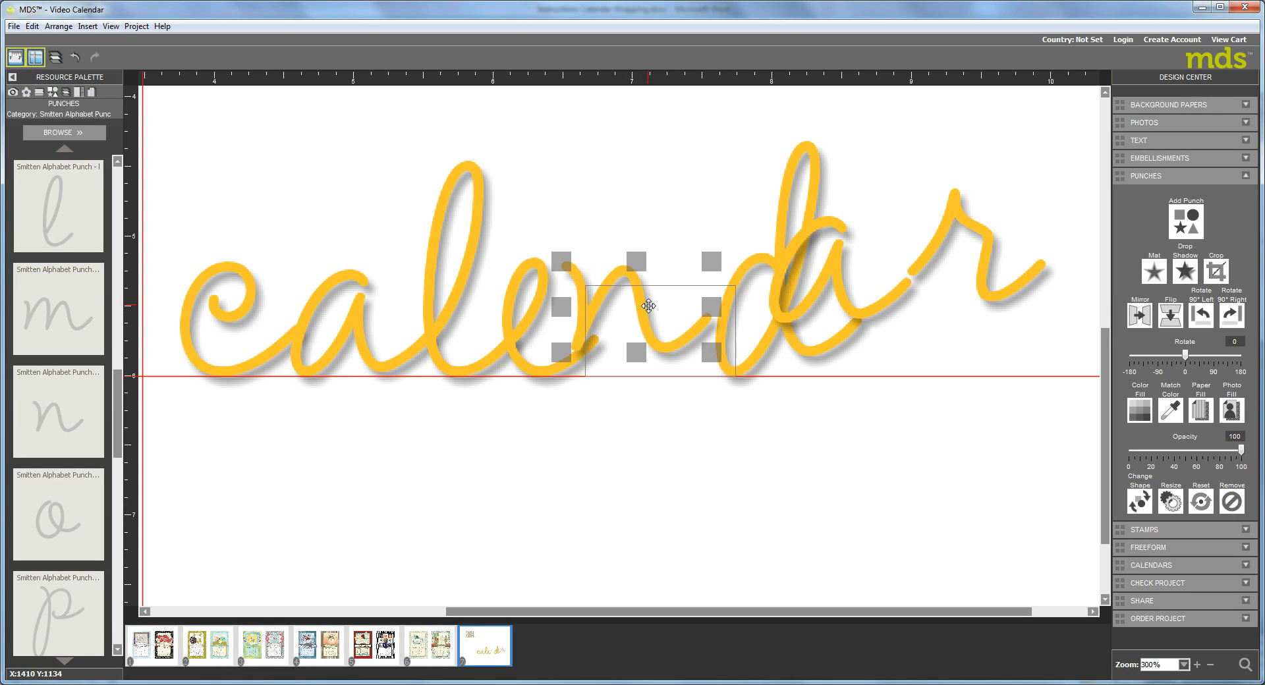
Step: Set the letter n on the 6-inch guide and nudge it back against the end of the e
{"action": "left_click_drag", "start_coordinate": [654, 310], "coordinate": [654, 310]}
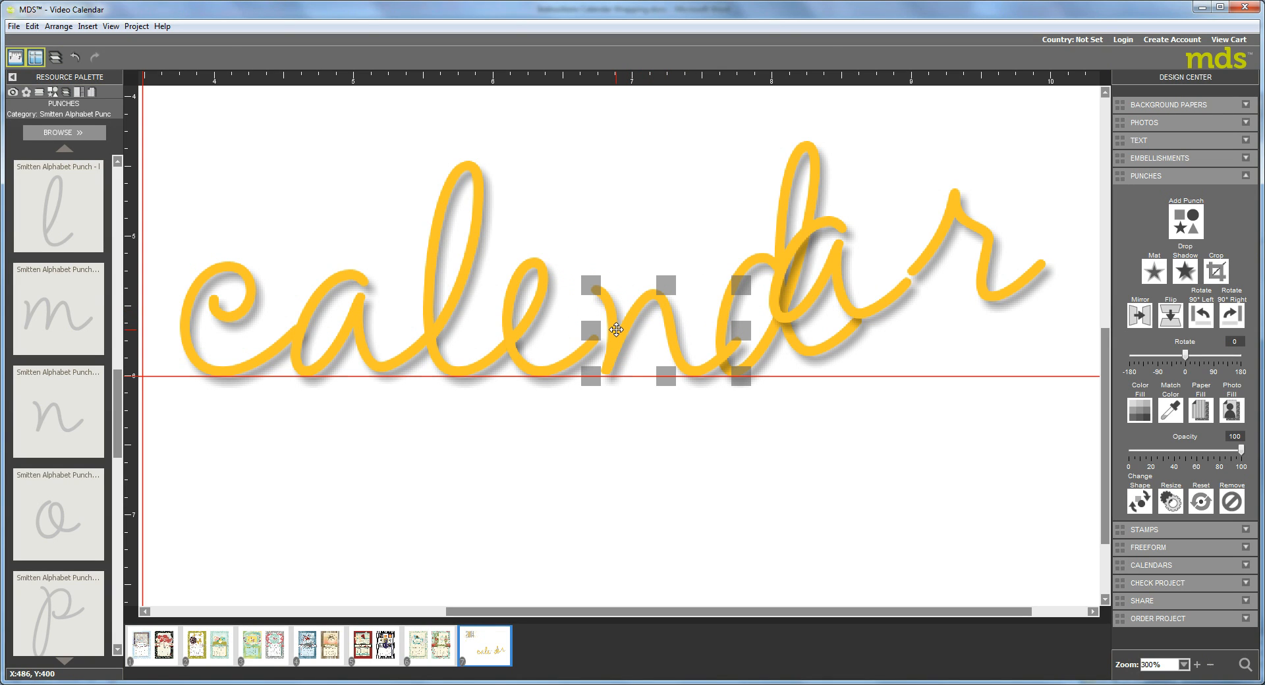
{"action": "key", "text": "Left"}
{"action": "key", "text": "Left"}
{"action": "key", "text": "Left"}
{"action": "key", "text": "Left"}
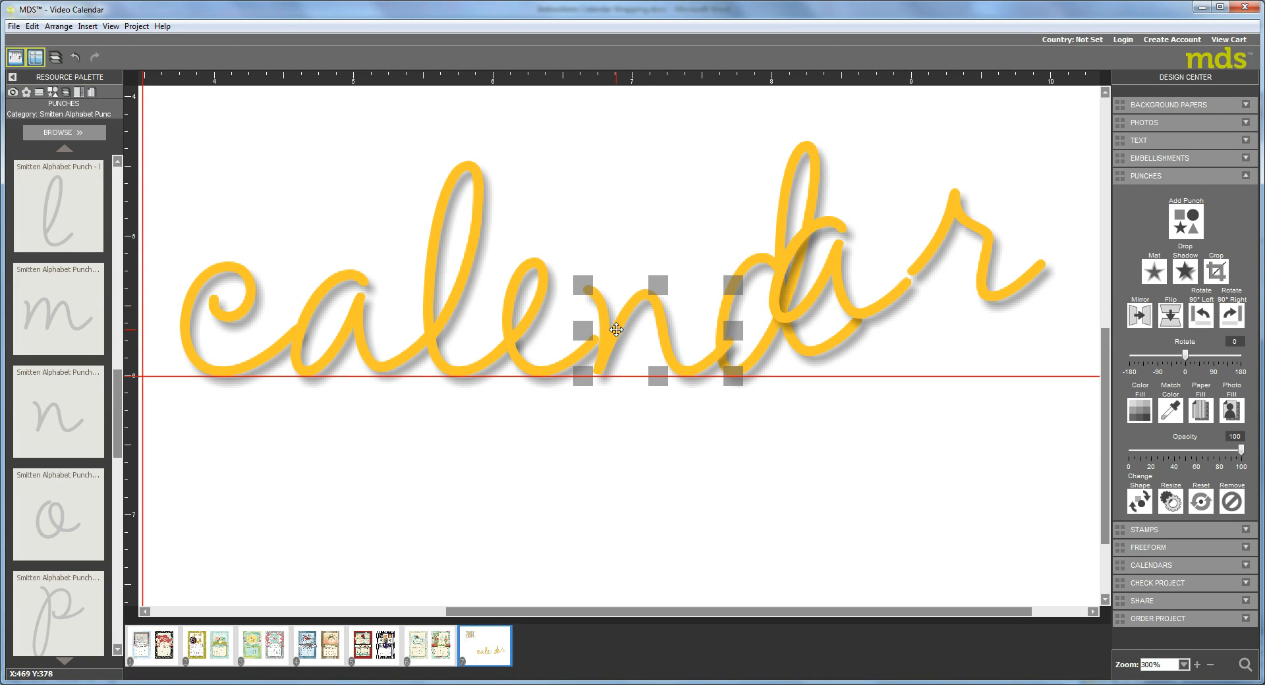
{"action": "key", "text": "Left"}
{"action": "key", "text": "Left"}
{"action": "key", "text": "Left"}
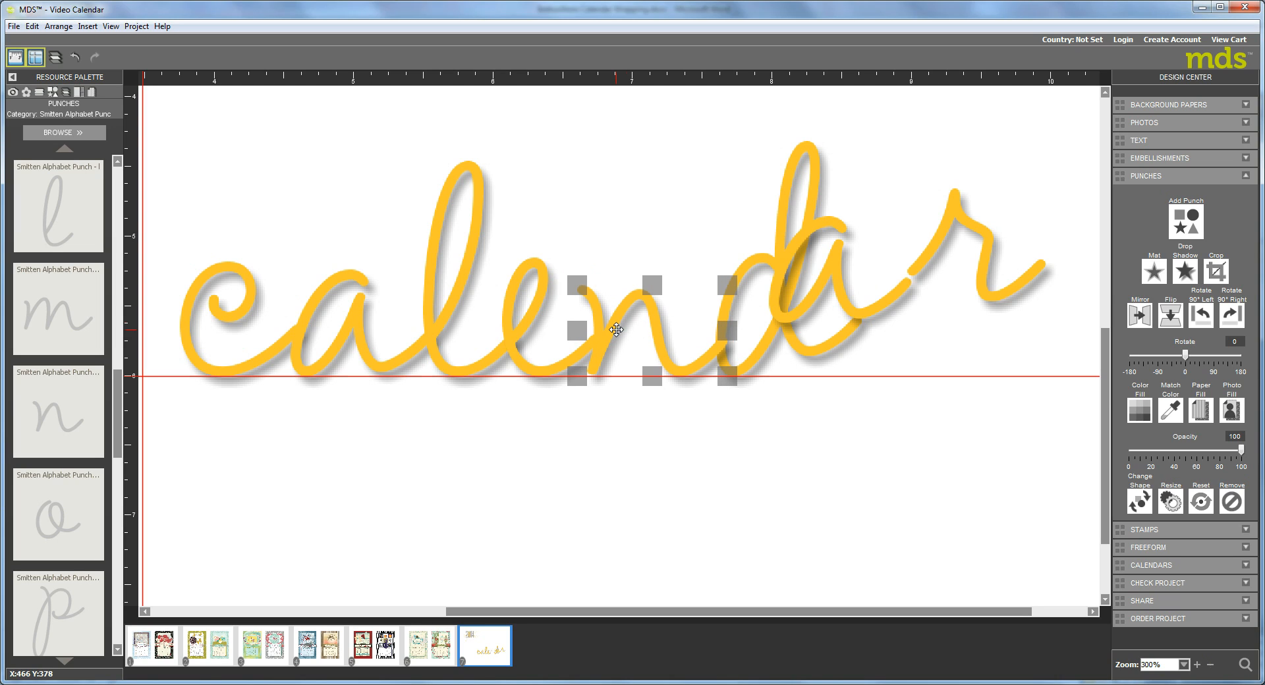
Step: Move the second a and the r clear of the d, and bring the d forward one layer
{"action": "left_click_drag", "start_coordinate": [961, 260], "coordinate": [1083, 322]}
{"action": "left_click_drag", "start_coordinate": [840, 276], "coordinate": [775, 316]}
{"action": "left_click", "coordinate": [770, 314]}
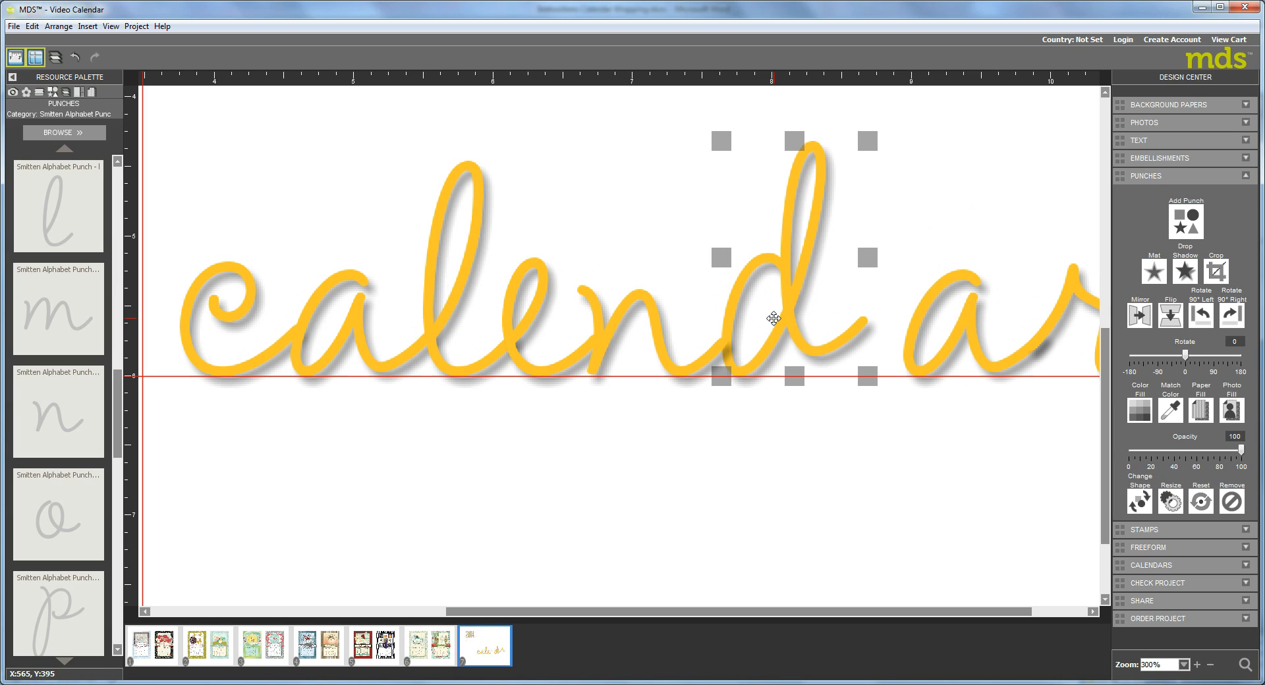
{"action": "left_click", "coordinate": [55, 57]}
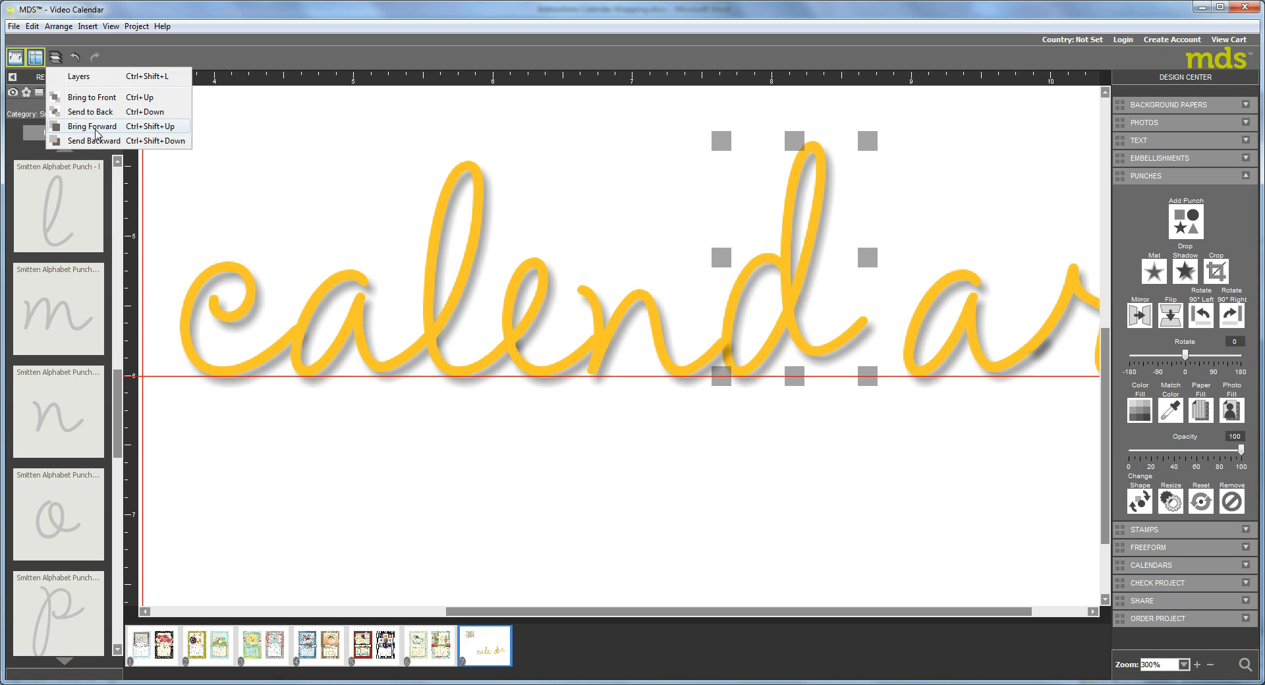
{"action": "left_click", "coordinate": [96, 127]}
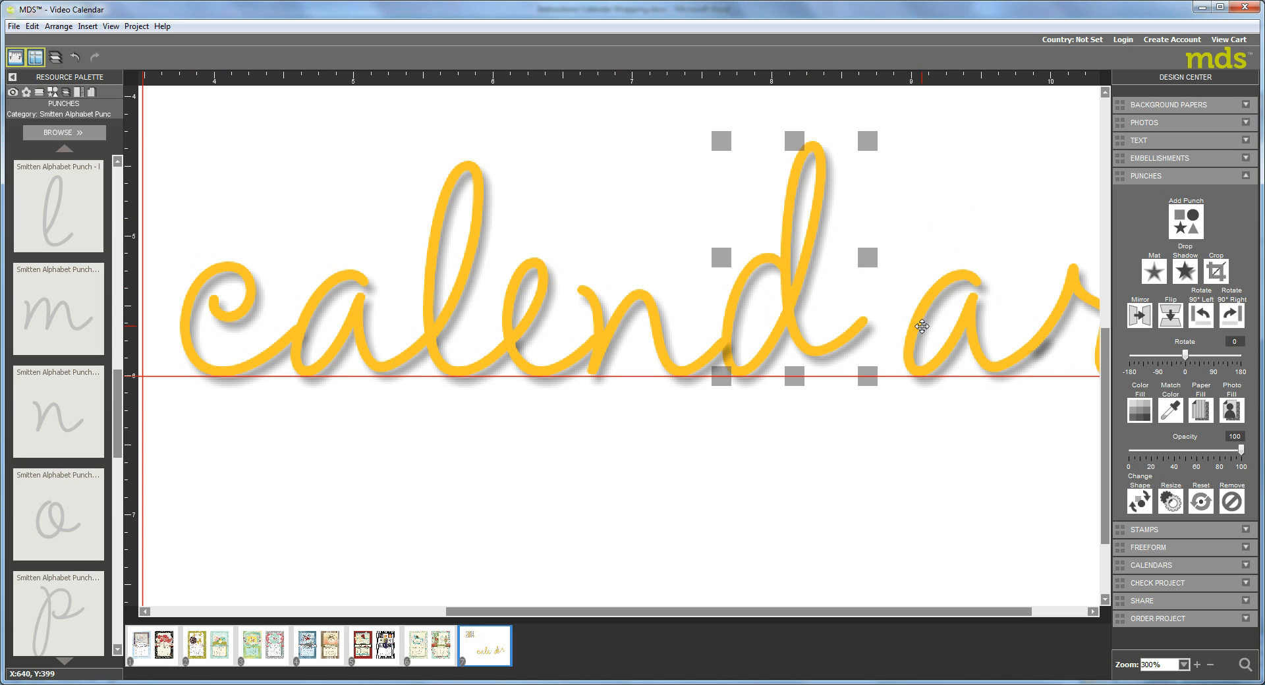
Step: Join the second a to the d on the guide and place the r at the end of the a, nudged slightly upward
{"action": "left_click", "coordinate": [922, 327]}
{"action": "left_click_drag", "start_coordinate": [949, 325], "coordinate": [911, 332]}
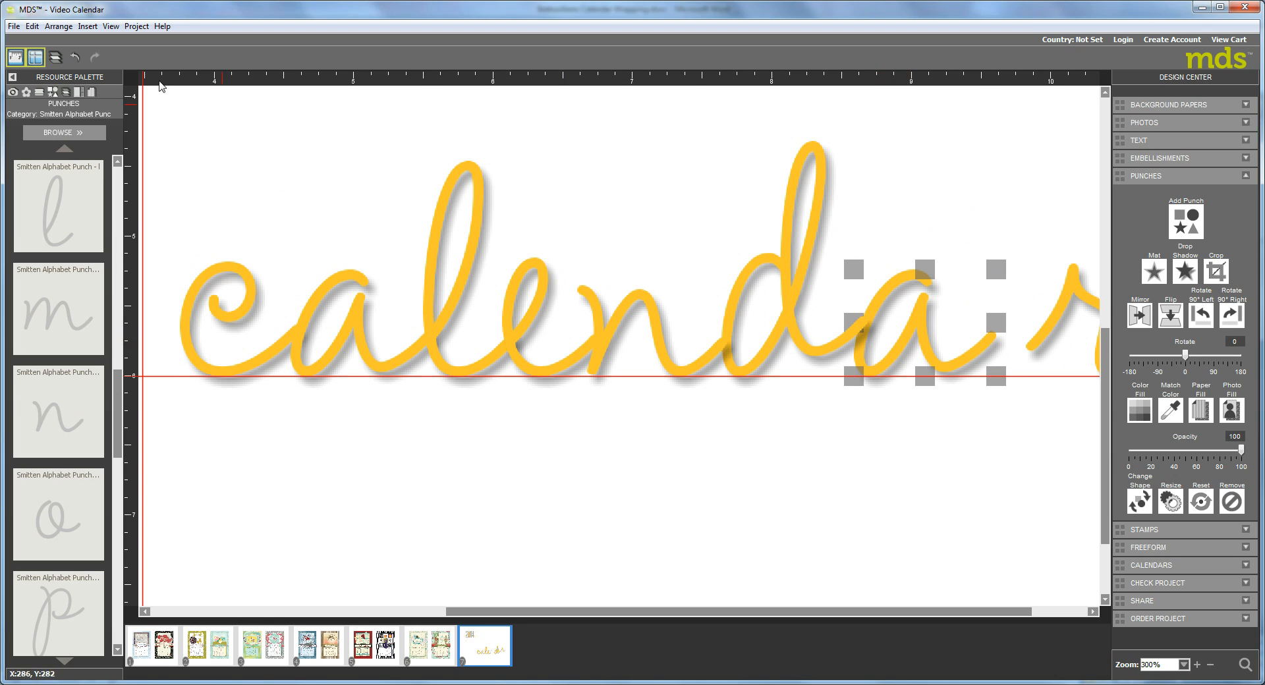
{"action": "left_click", "coordinate": [1062, 312]}
{"action": "left_click_drag", "start_coordinate": [1067, 307], "coordinate": [1010, 328]}
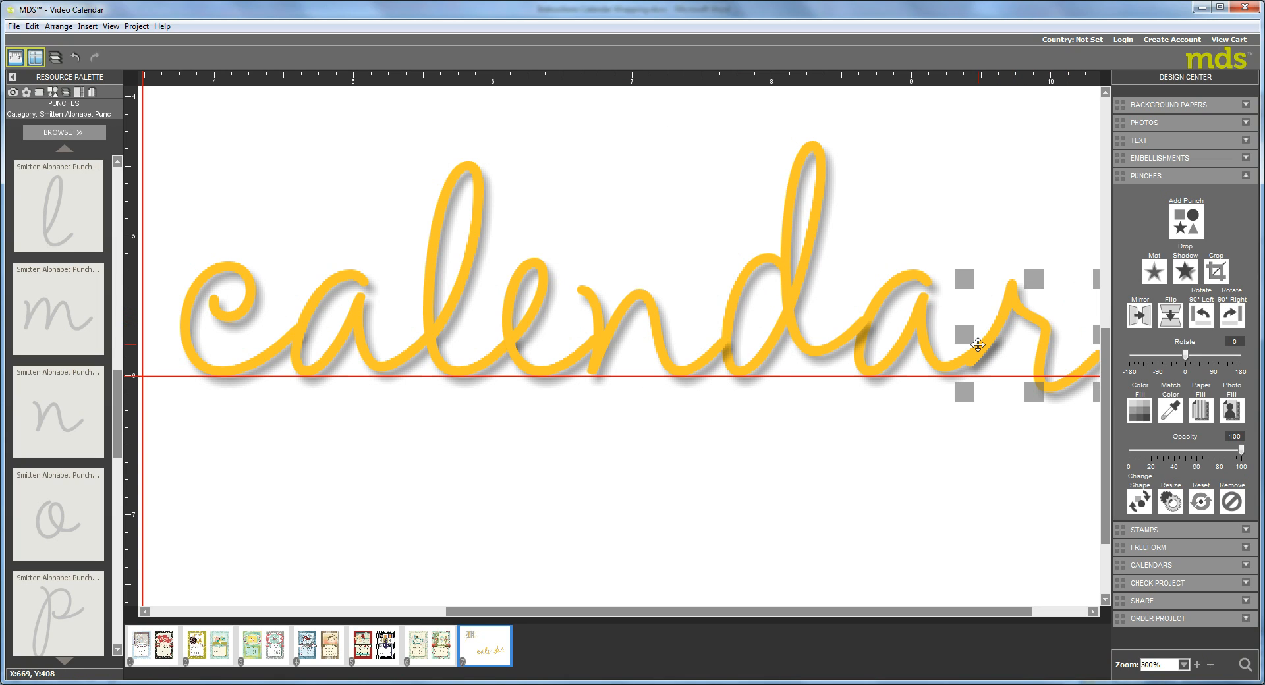
{"action": "key", "text": "Up"}
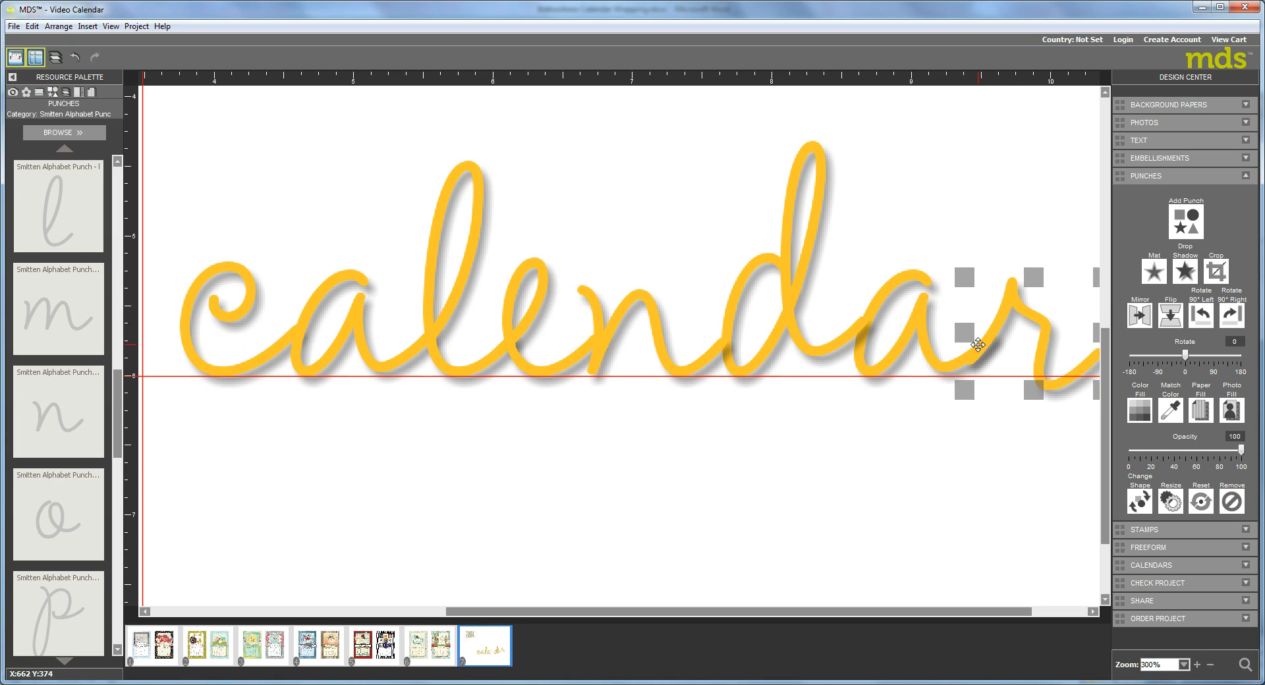
{"action": "key", "text": "Up"}
{"action": "key", "text": "Up"}
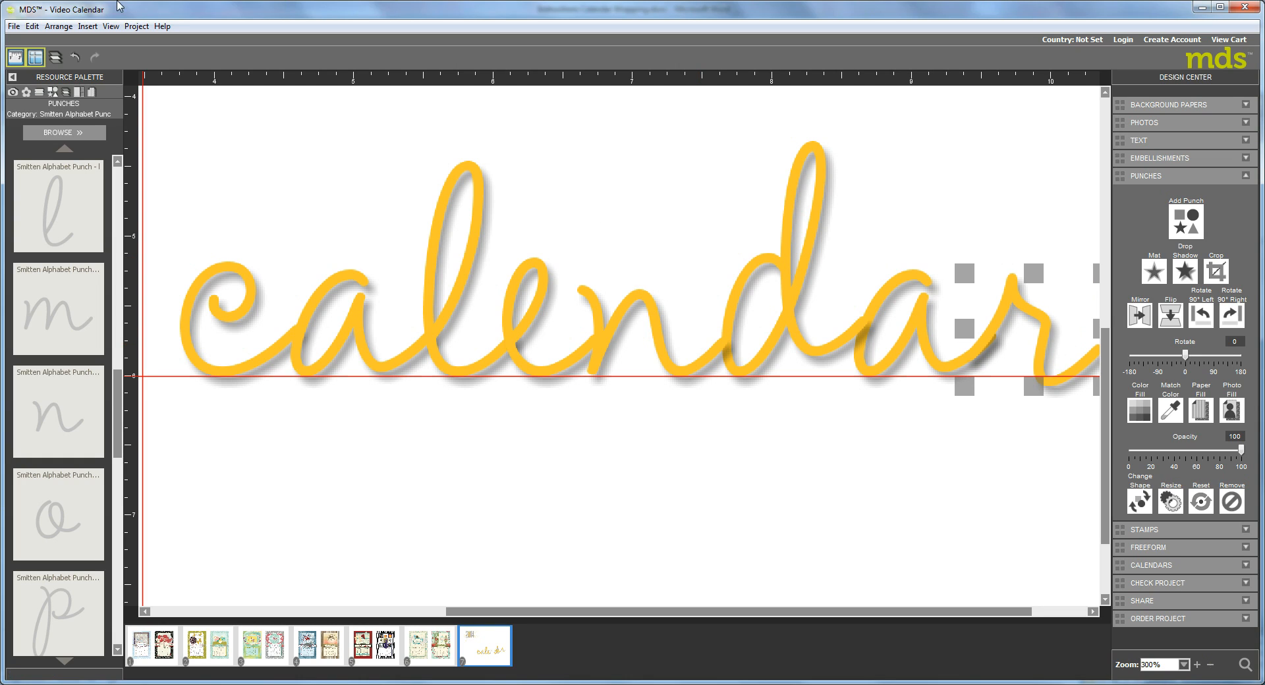
Step: Reorder the page layers so the letters stack from front to back as r, a, d, n, e
{"action": "left_click", "coordinate": [67, 92]}
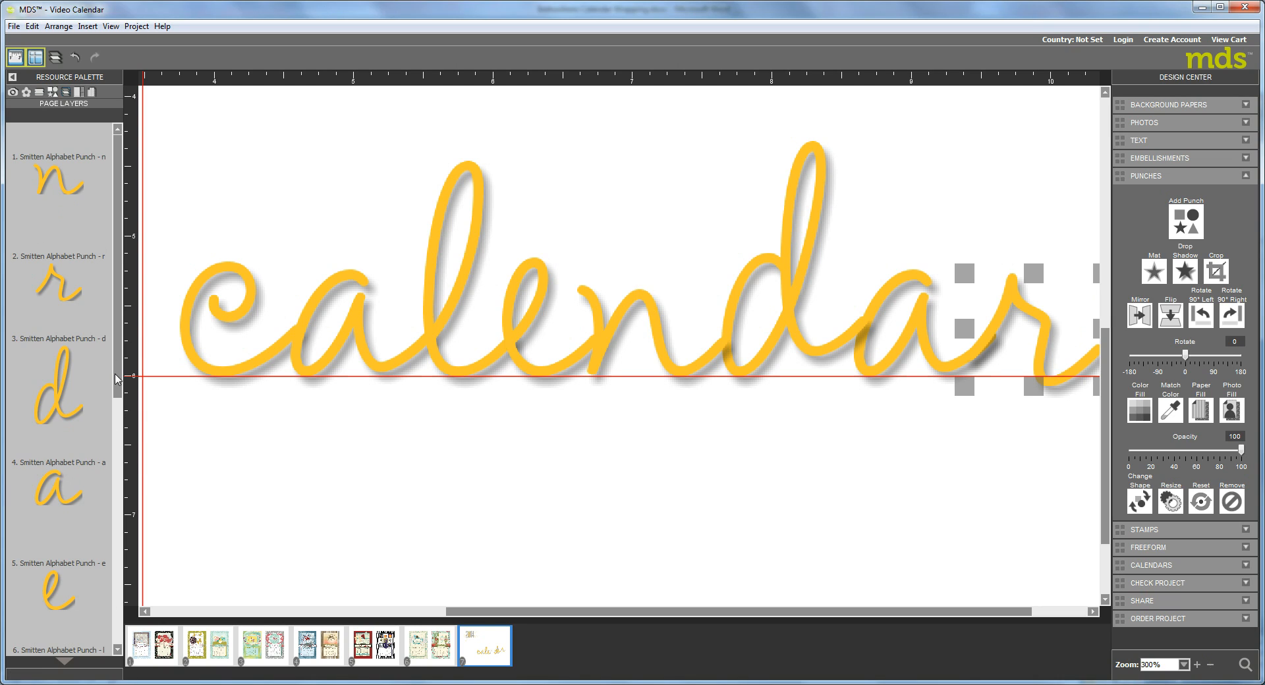
{"action": "left_click_drag", "start_coordinate": [116, 378], "coordinate": [91, 564]}
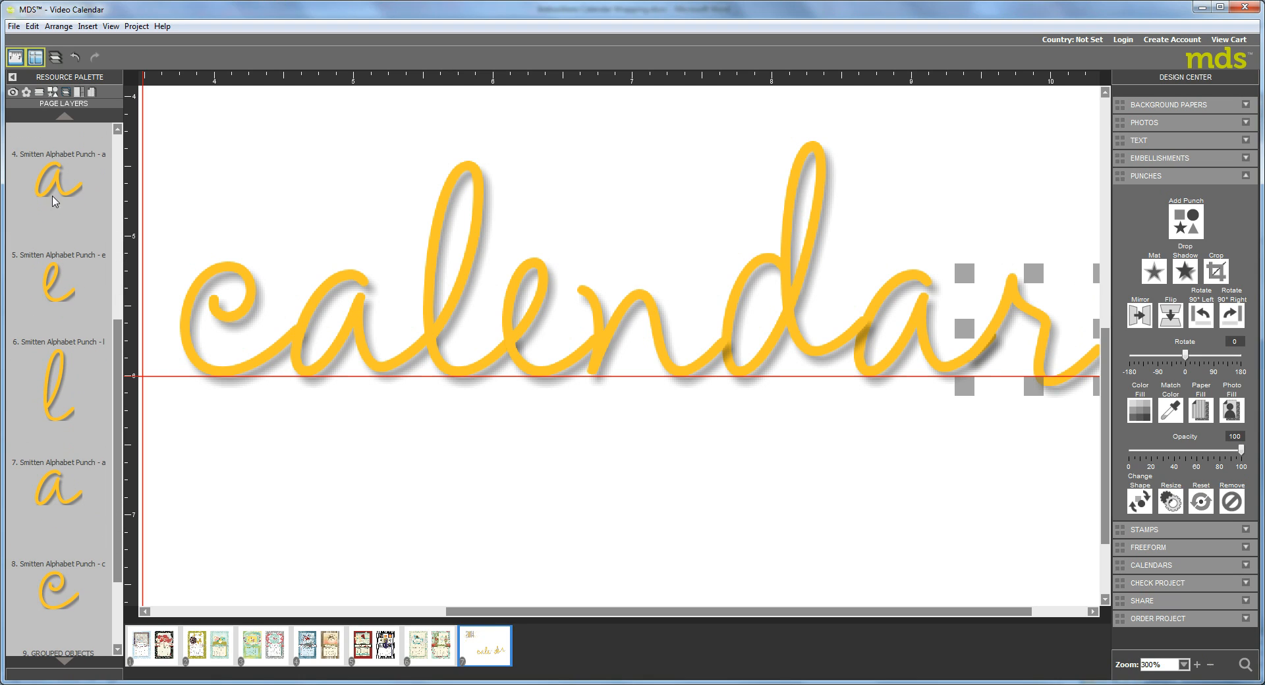
{"action": "left_click", "coordinate": [117, 129]}
{"action": "left_click", "coordinate": [117, 130]}
{"action": "left_click_drag", "start_coordinate": [56, 172], "coordinate": [33, 494]}
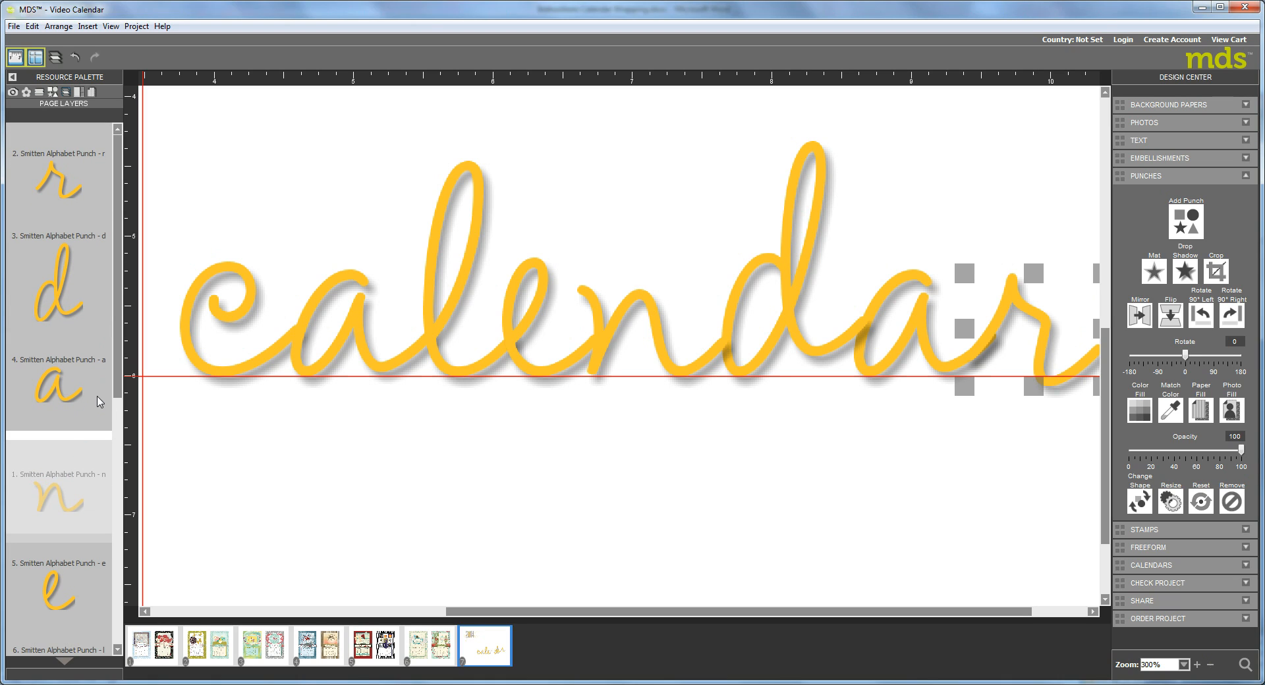
{"action": "left_click_drag", "start_coordinate": [63, 312], "coordinate": [47, 376]}
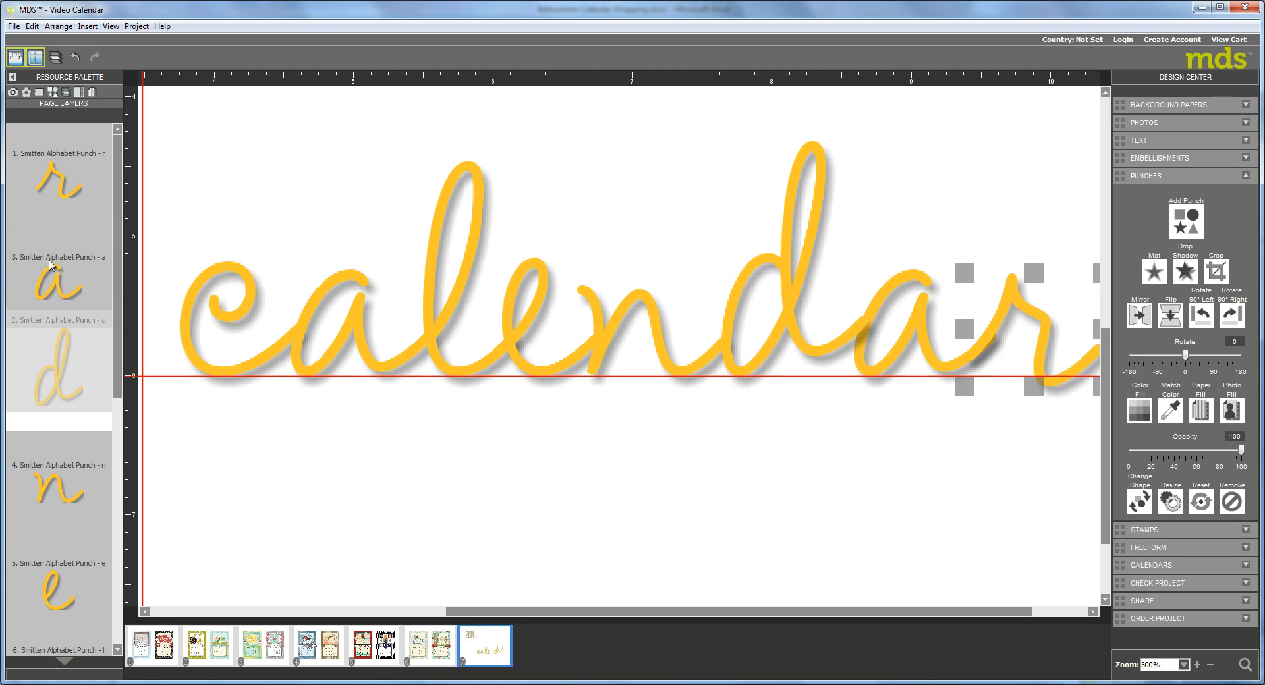
{"action": "left_click_drag", "start_coordinate": [51, 264], "coordinate": [52, 266]}
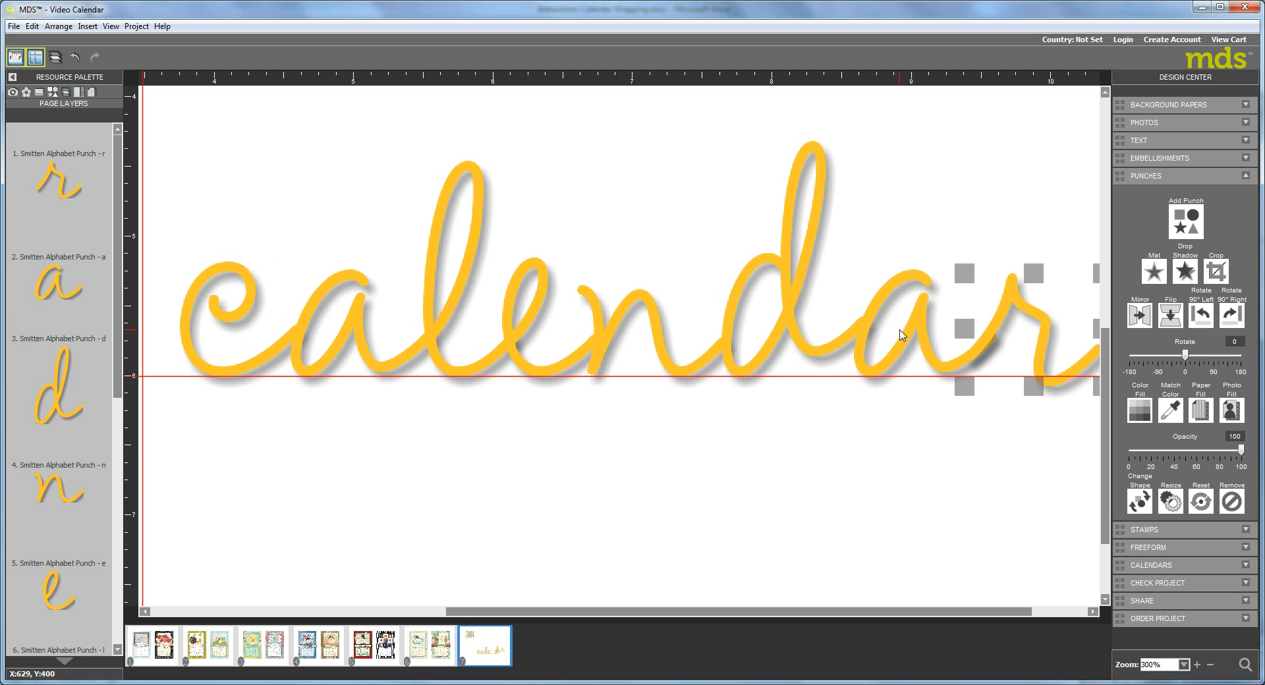
Step: Add the second a, d, n, e and l punches to the selection together with the r
{"action": "left_click", "coordinate": [859, 328], "text": "ctrl"}
{"action": "left_click", "coordinate": [760, 311], "text": "ctrl"}
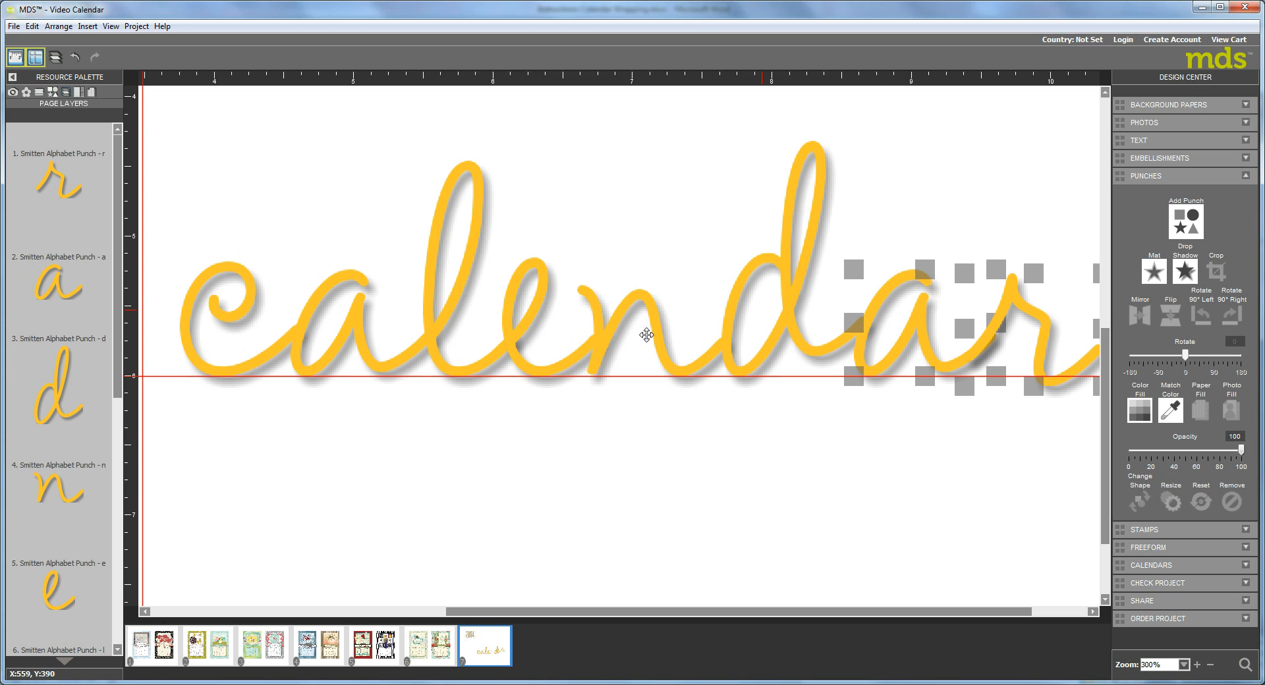
{"action": "left_click", "coordinate": [628, 331], "text": "ctrl"}
{"action": "left_click", "coordinate": [512, 318], "text": "ctrl"}
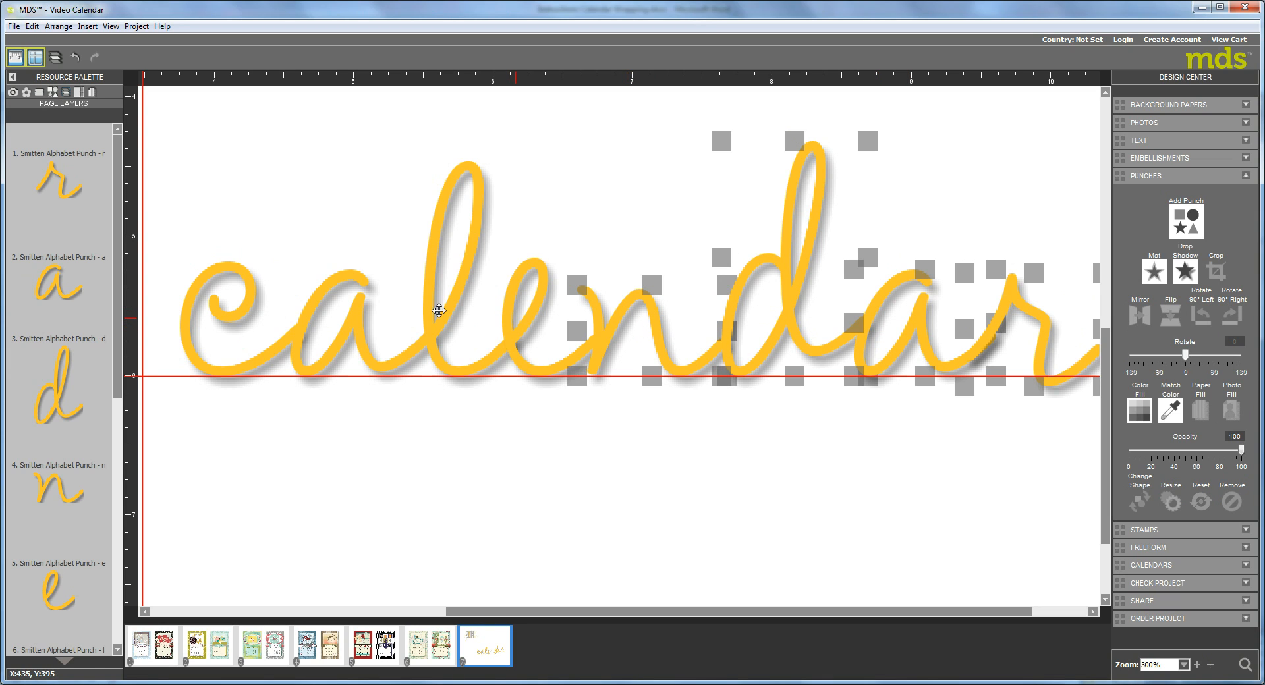
{"action": "left_click", "coordinate": [436, 308], "text": "ctrl"}
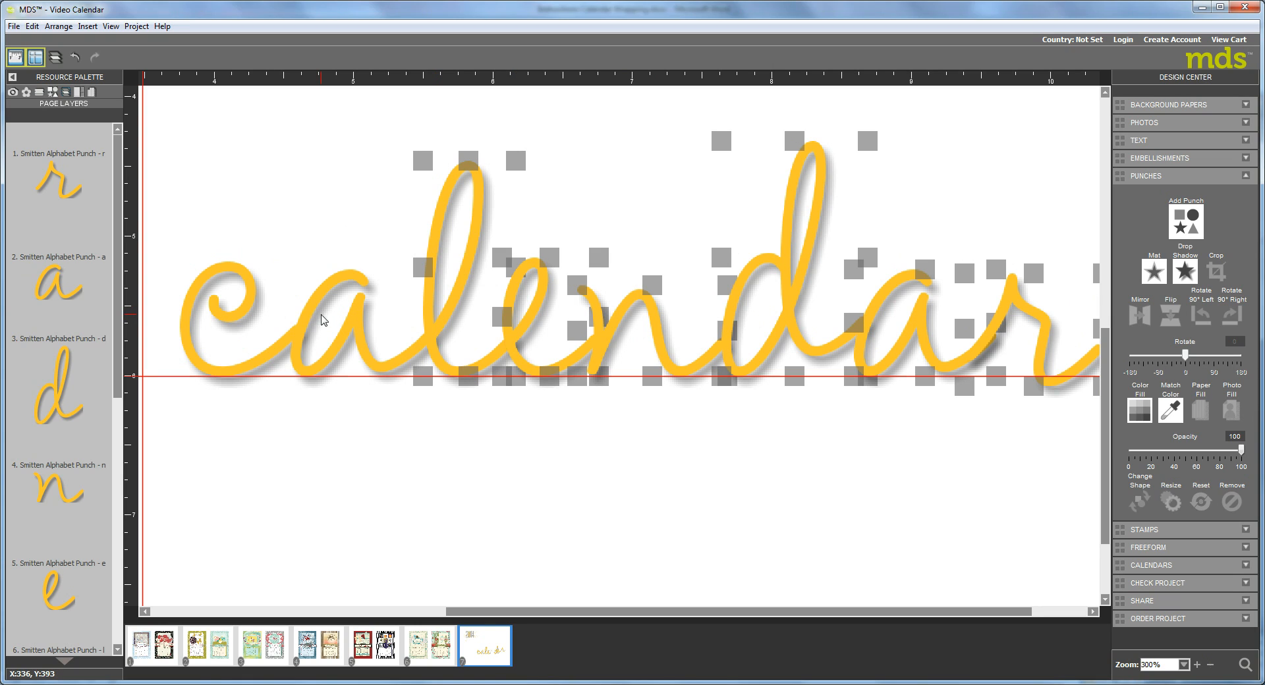